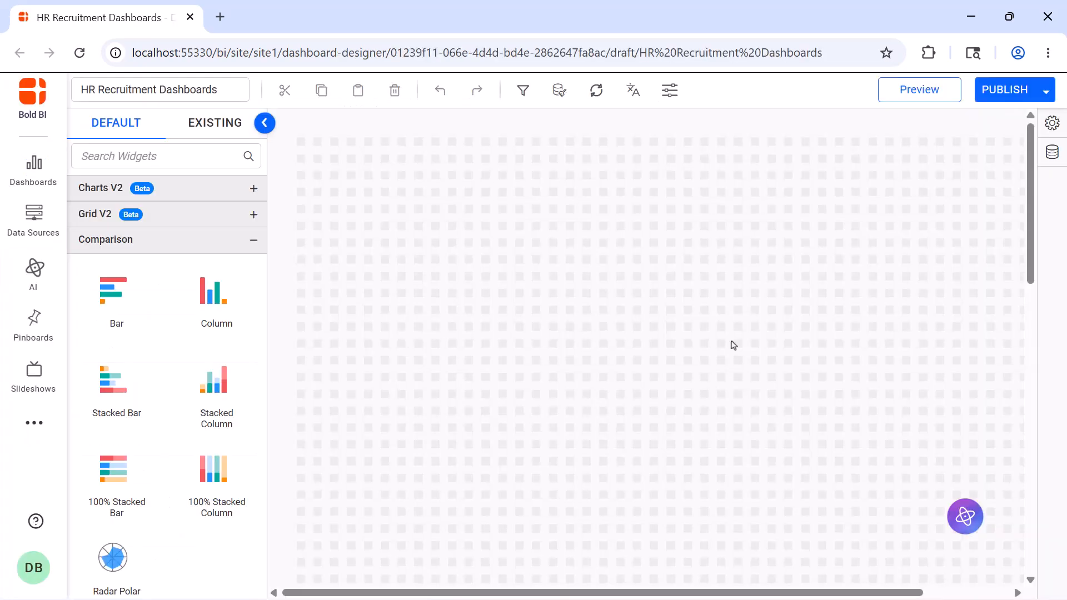
Step: Start a new PostgreSQL data source and name it "Application Status"
click(756, 576)
text(post)
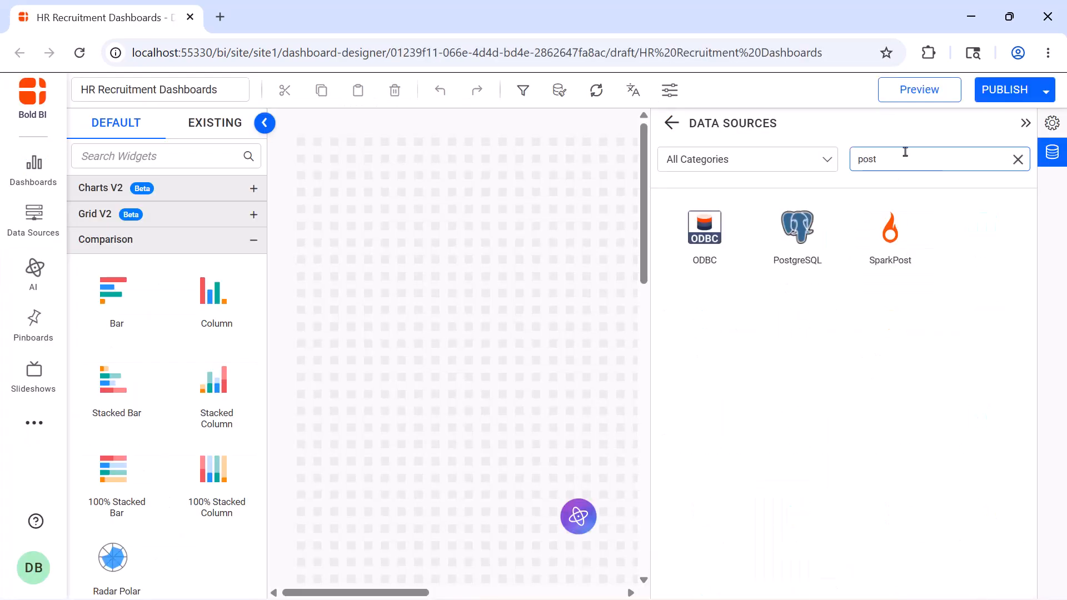
click(813, 253)
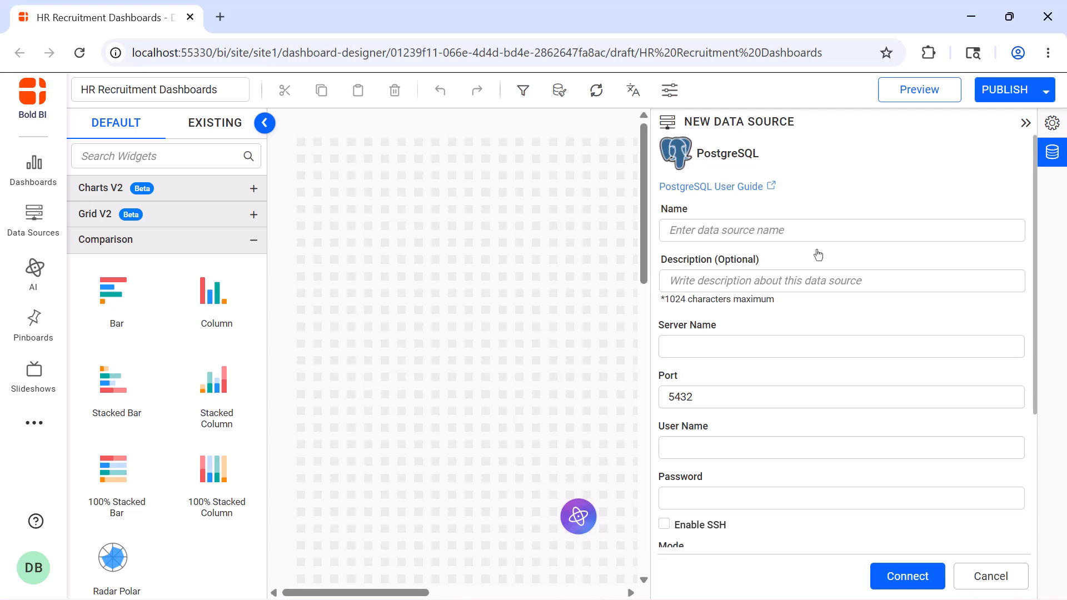
click(815, 230)
text(Application Status)
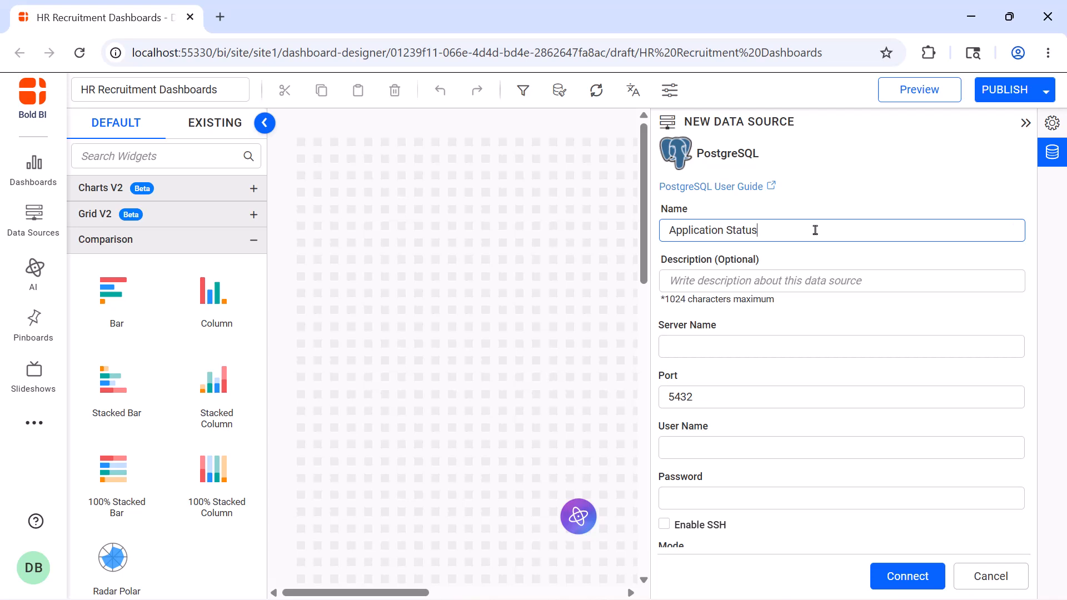
Step: Fill in the PostgreSQL connection's server name, port, user name and password
click(827, 340)
key(ctrl+v)
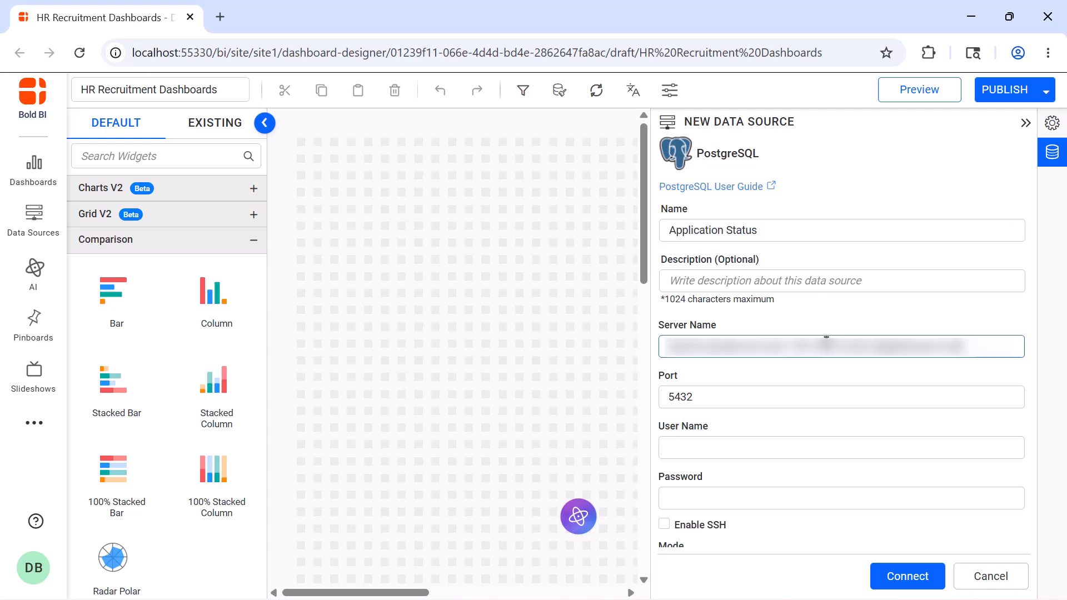
click(828, 391)
key(ctrl+a)
key(ctrl+v)
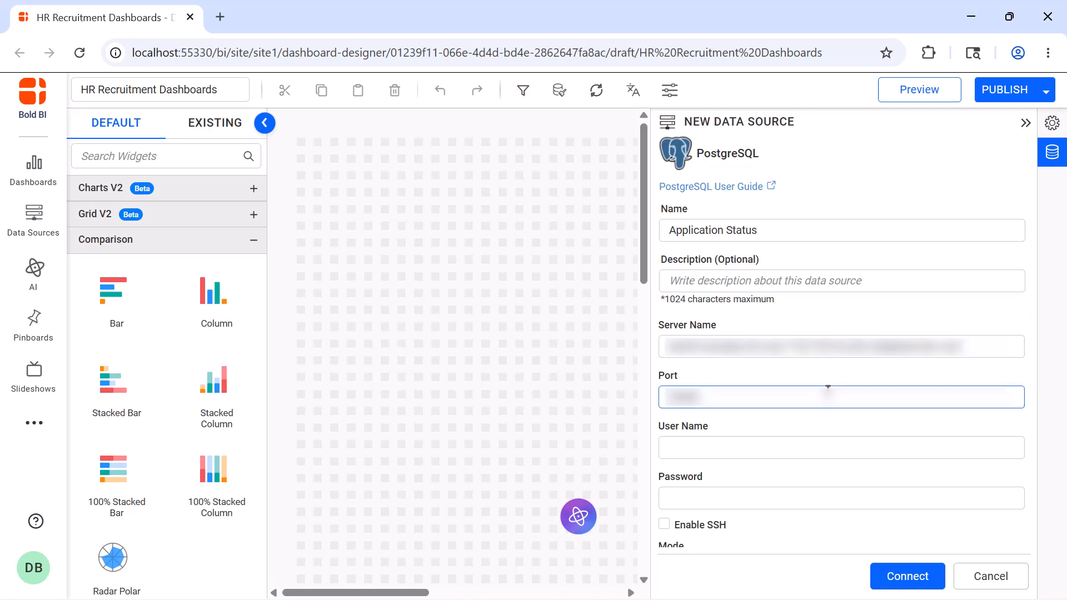
click(828, 439)
key(ctrl+v)
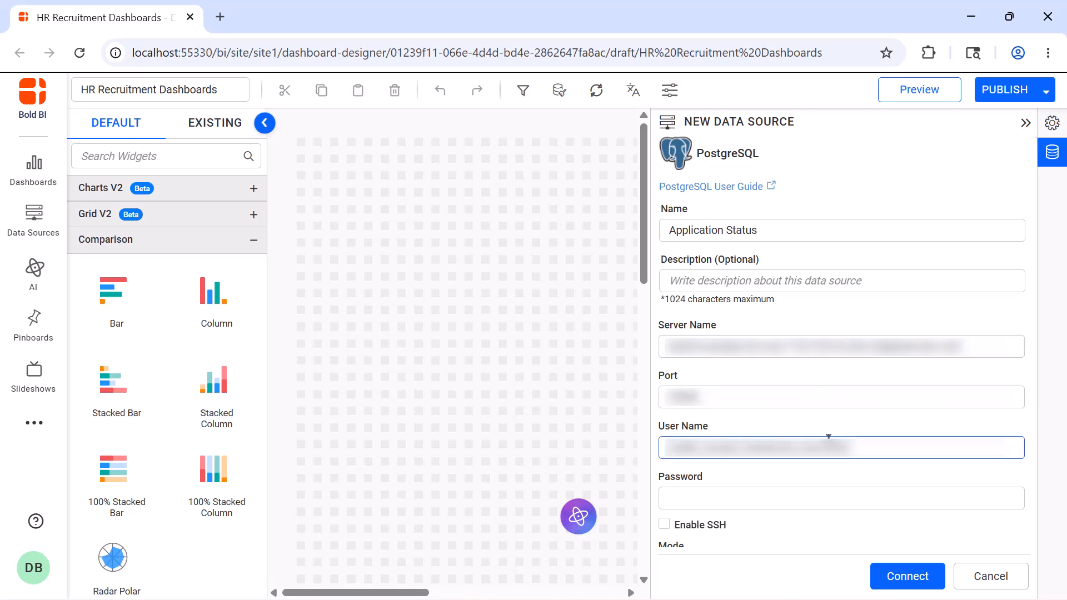
click(827, 495)
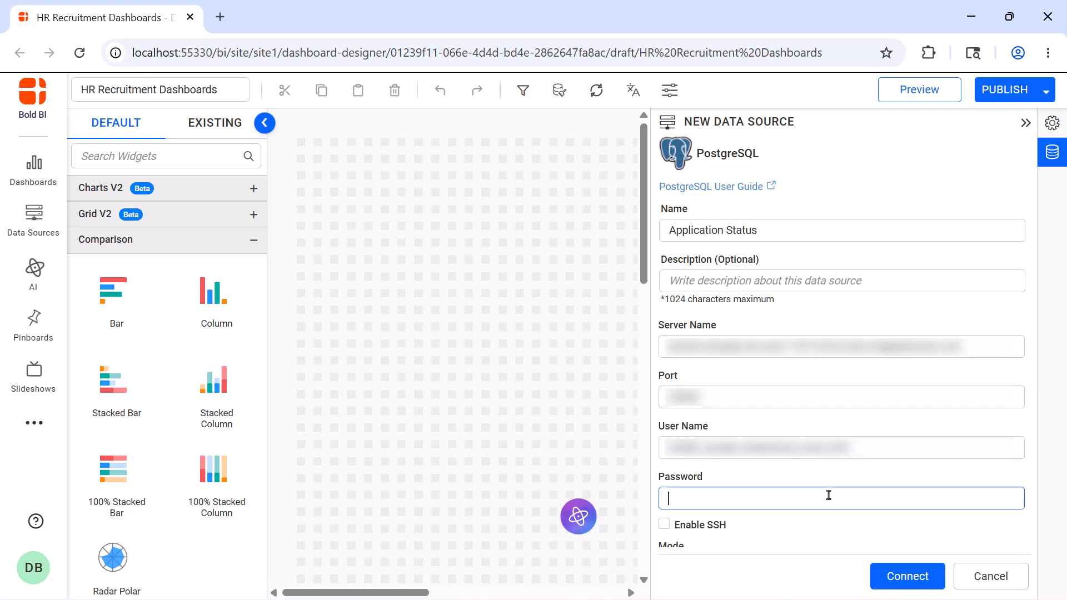
key(ctrl+v)
Step: Set the database to sample-dashboards and connect to the PostgreSQL server
scroll(825, 499, down, 4)
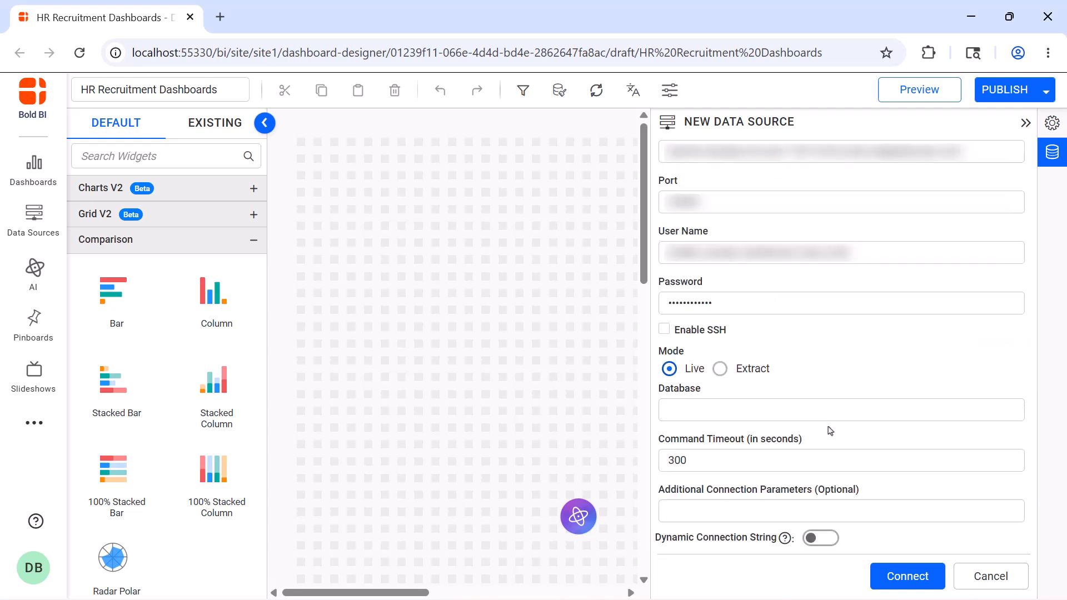
click(827, 412)
text(sample-dashboards)
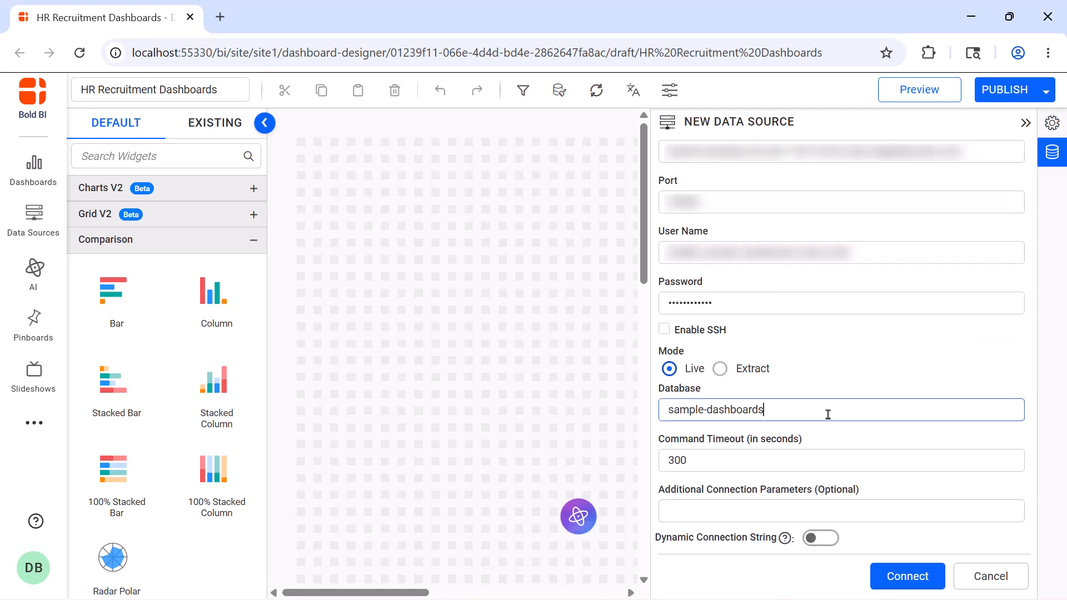
click(888, 577)
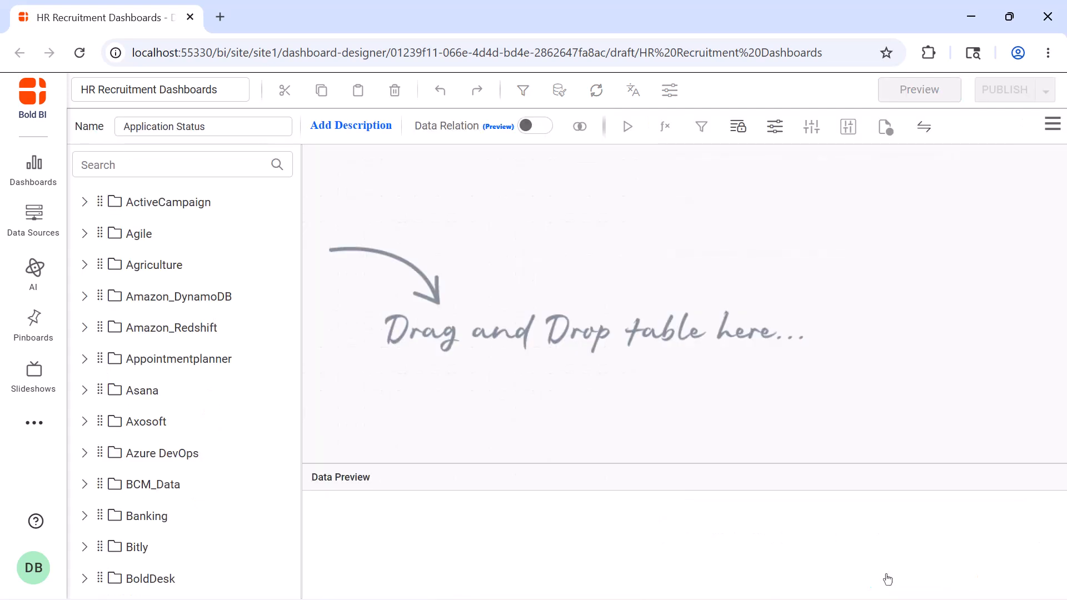
Step: Search the schema for "app" and add the HumanResources table Application_Status to the data source canvas
click(166, 165)
text(app)
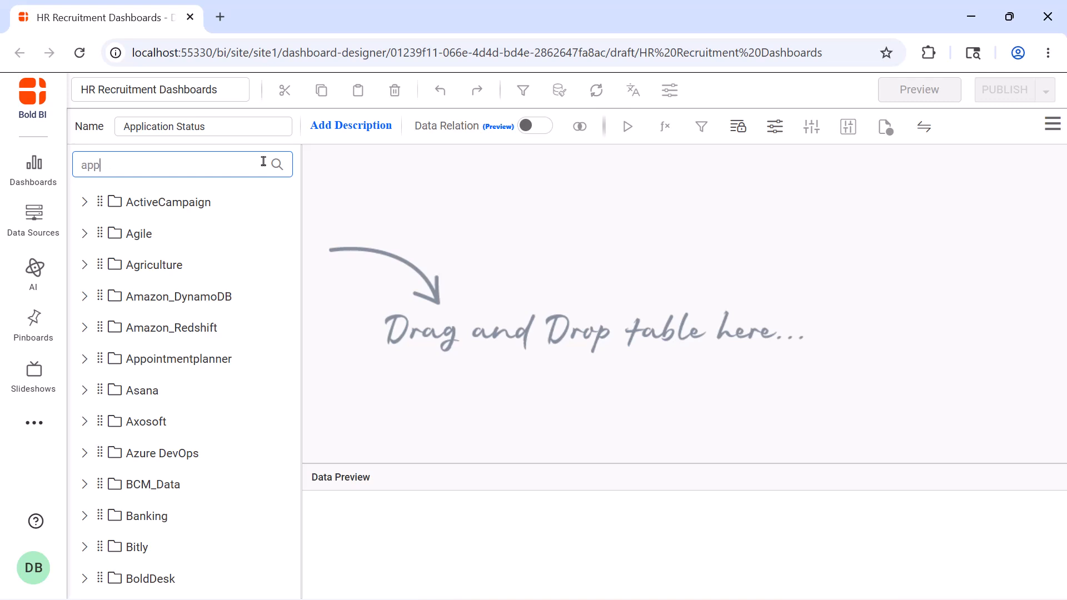
drag(179, 447, 462, 239)
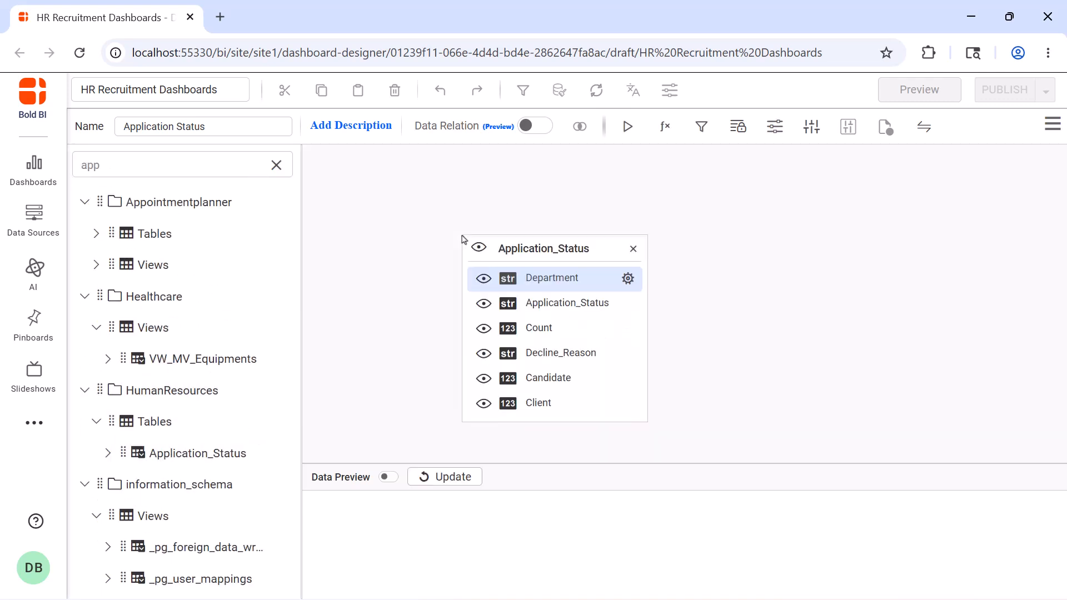
Step: Run the query to preview the Application_Status data and save the data source
click(627, 128)
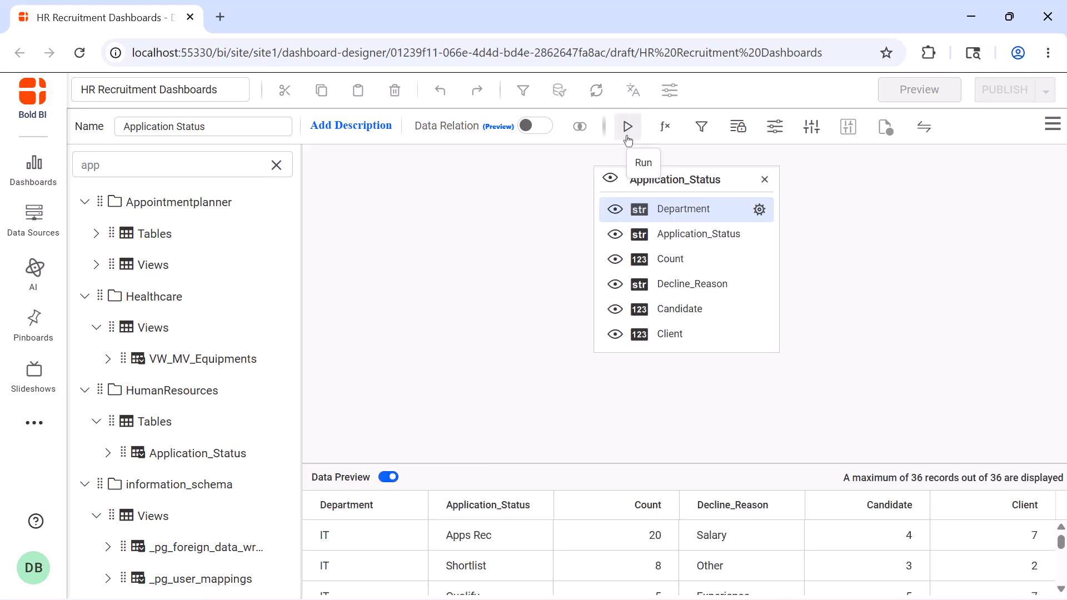
click(1052, 126)
click(1031, 164)
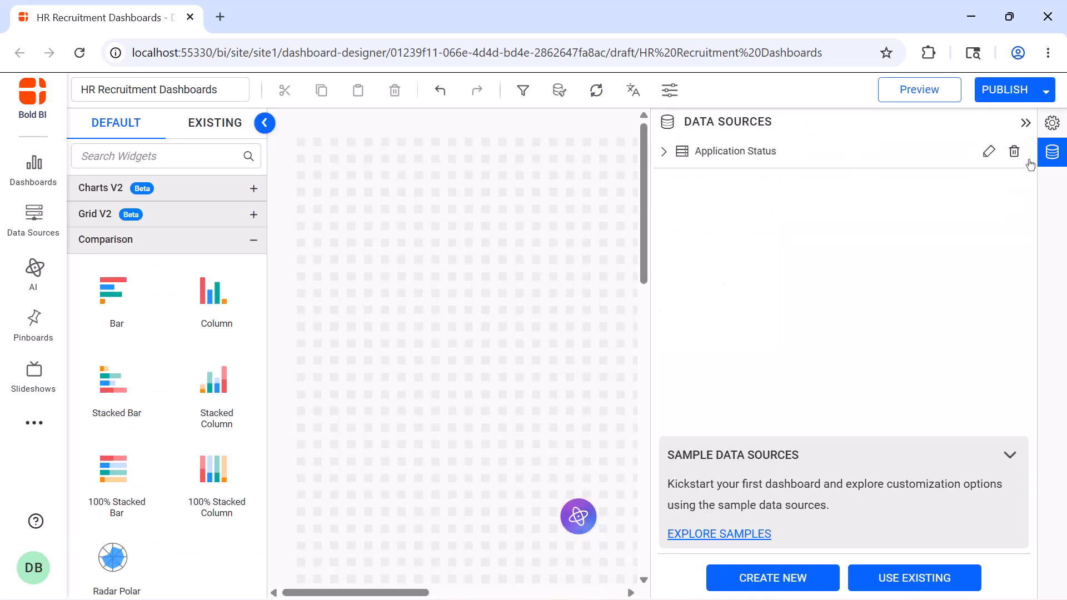
Step: Create another PostgreSQL data source and name it "HR Recruitment View Data"
click(773, 577)
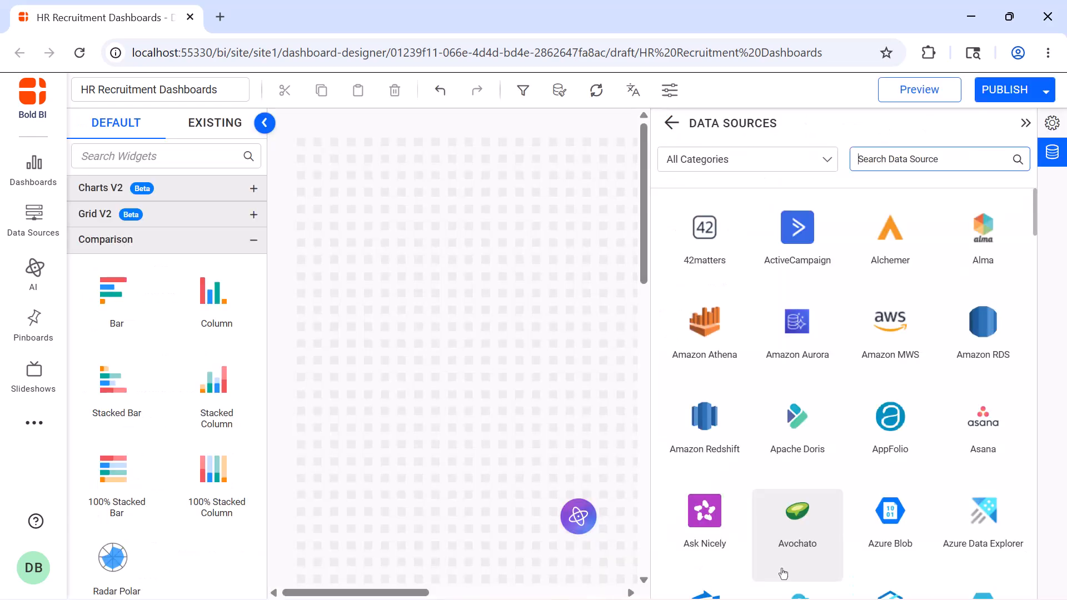
text(post)
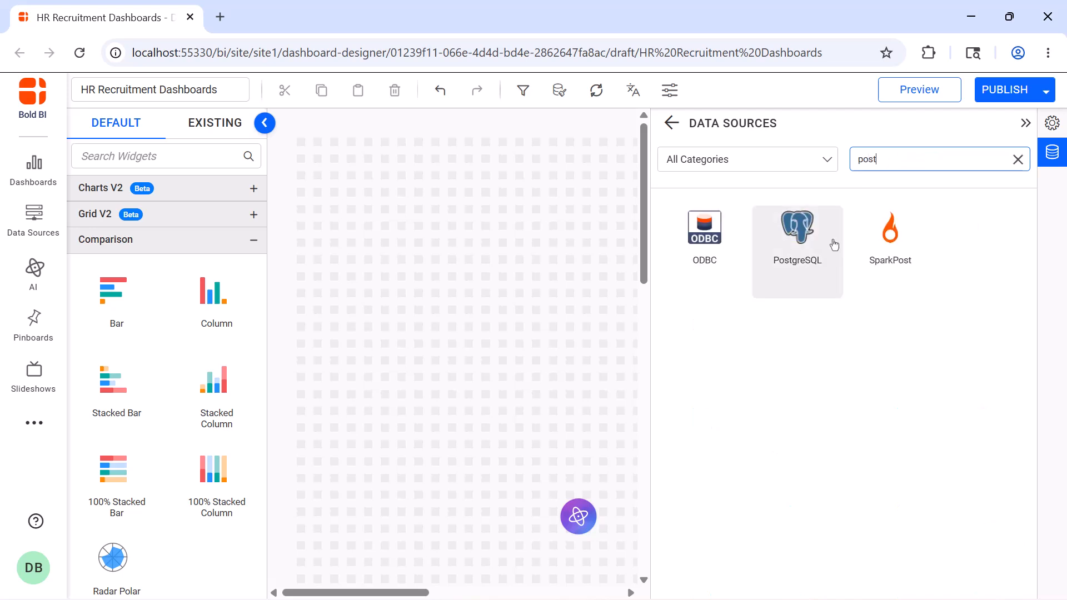
click(830, 244)
click(835, 236)
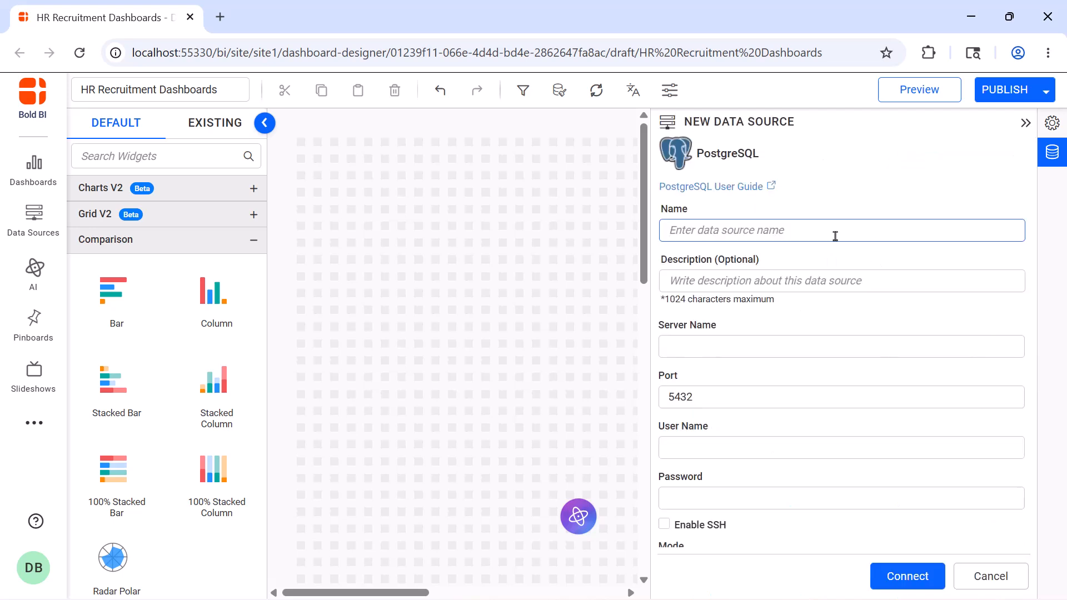
text(HR Recruitment View Data)
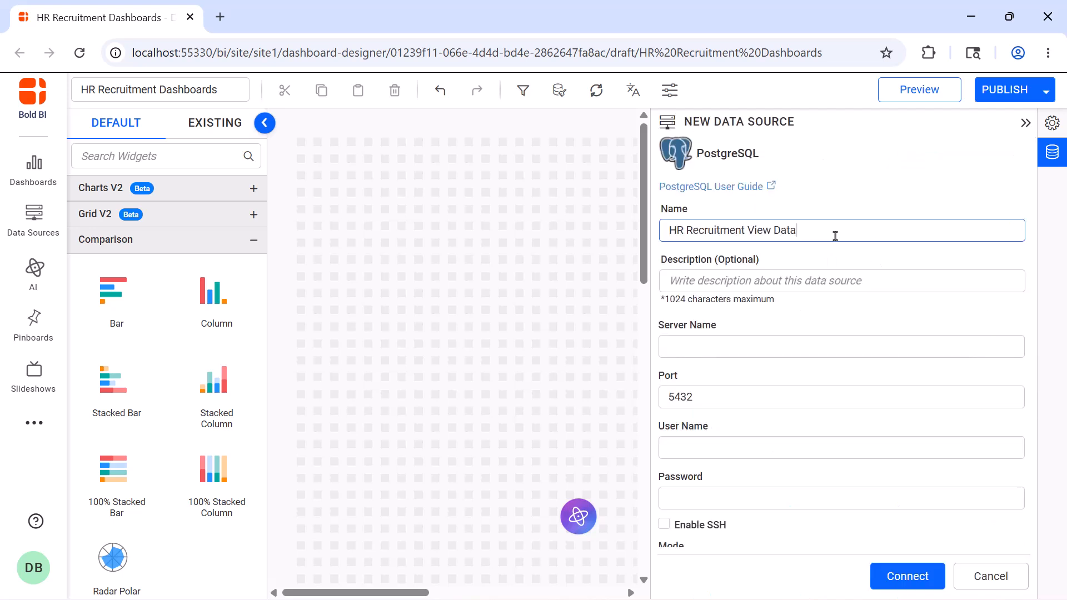
Step: Enter the server name, port, user name and password for the HR Recruitment View Data connection
click(834, 346)
key(ctrl+v)
click(836, 392)
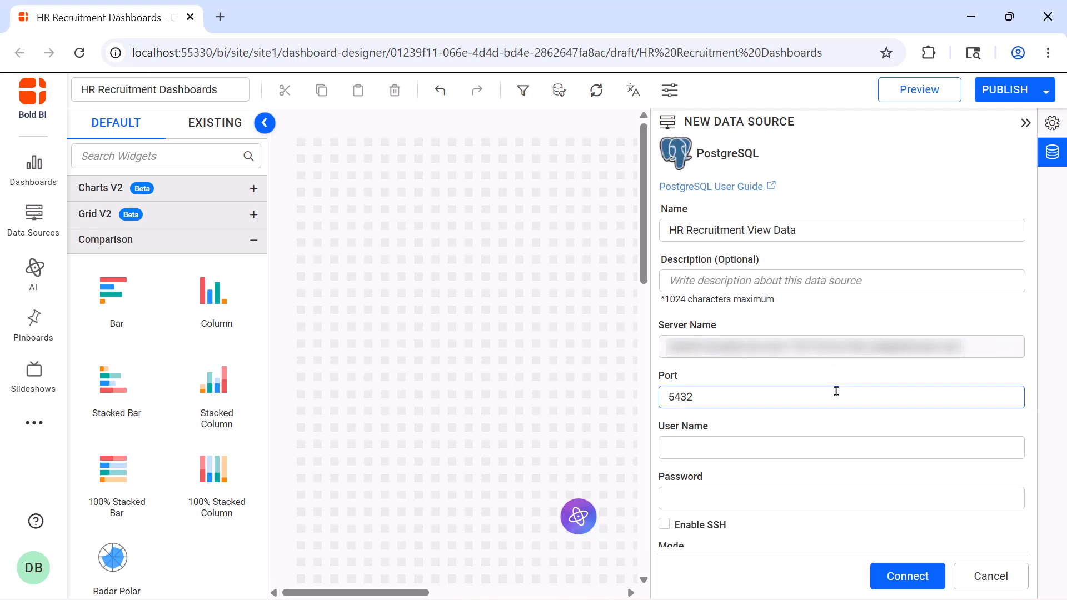
key(BackSpace)
key(BackSpace)
key(BackSpace)
key(BackSpace)
key(ctrl+v)
click(839, 448)
key(ctrl+v)
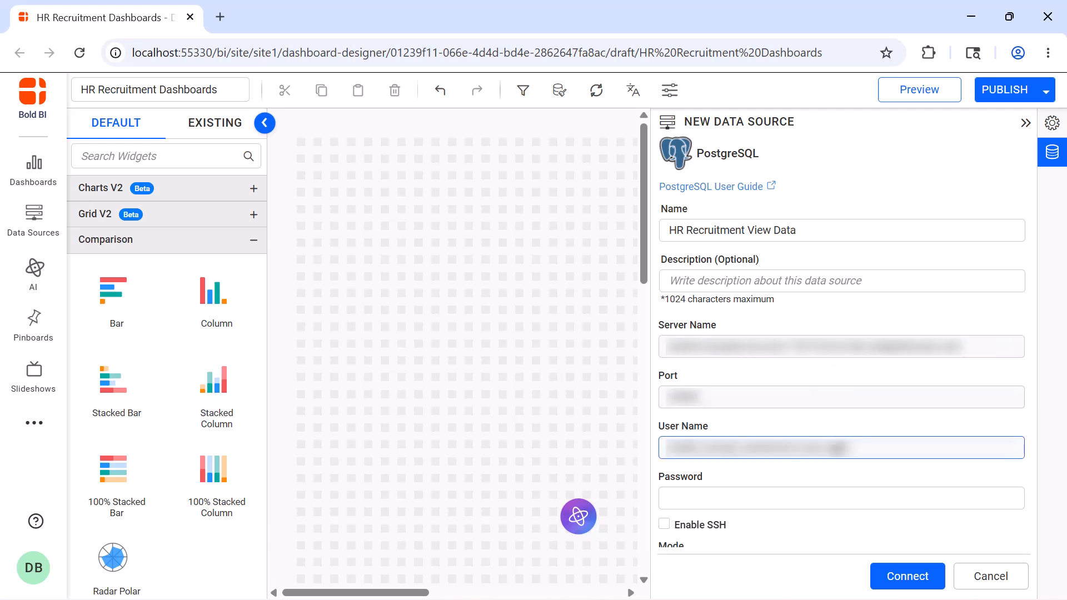
click(839, 496)
key(ctrl+v)
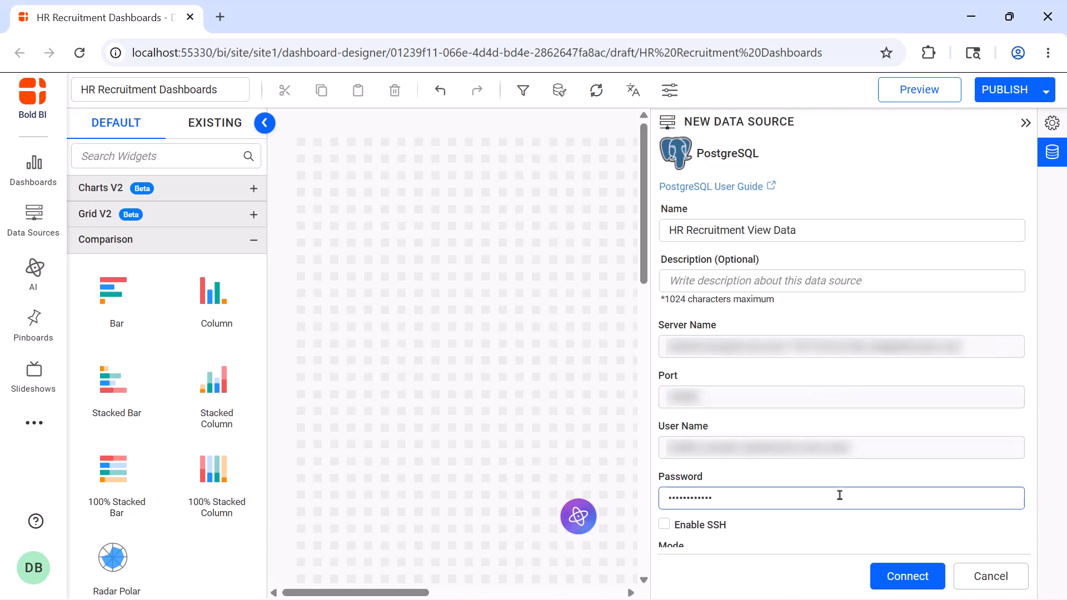
Step: Enter the database name for the HR Recruitment View Data source and connect
scroll(839, 495, down, 3)
click(841, 412)
key(ctrl+v)
click(884, 573)
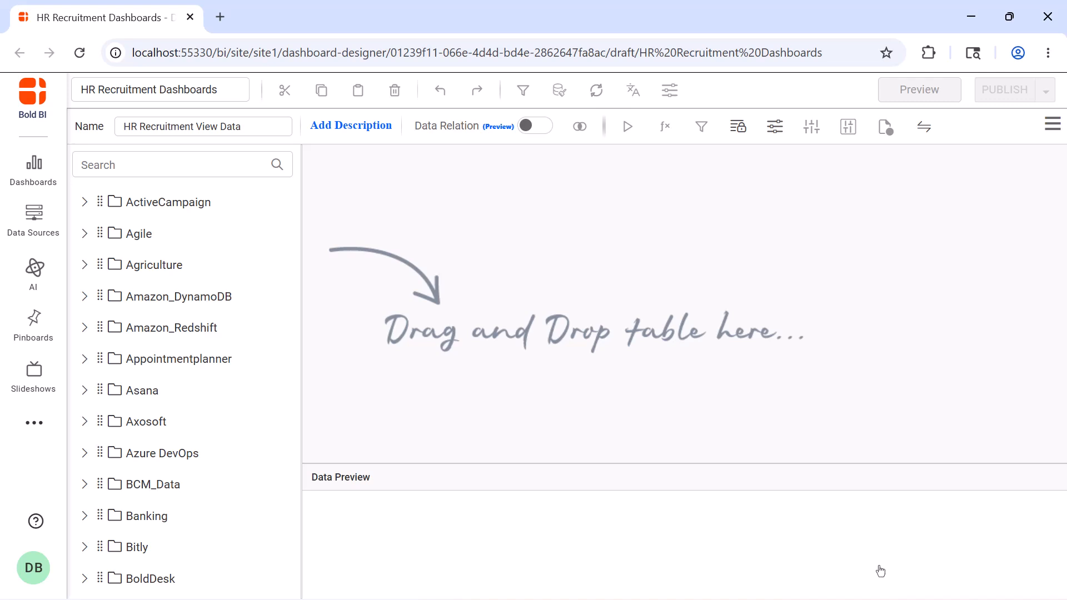
Step: Add the HumanResources table HR_Recruitment_View to the canvas, save the data source and return to the full dashboard layout
click(241, 165)
text(view)
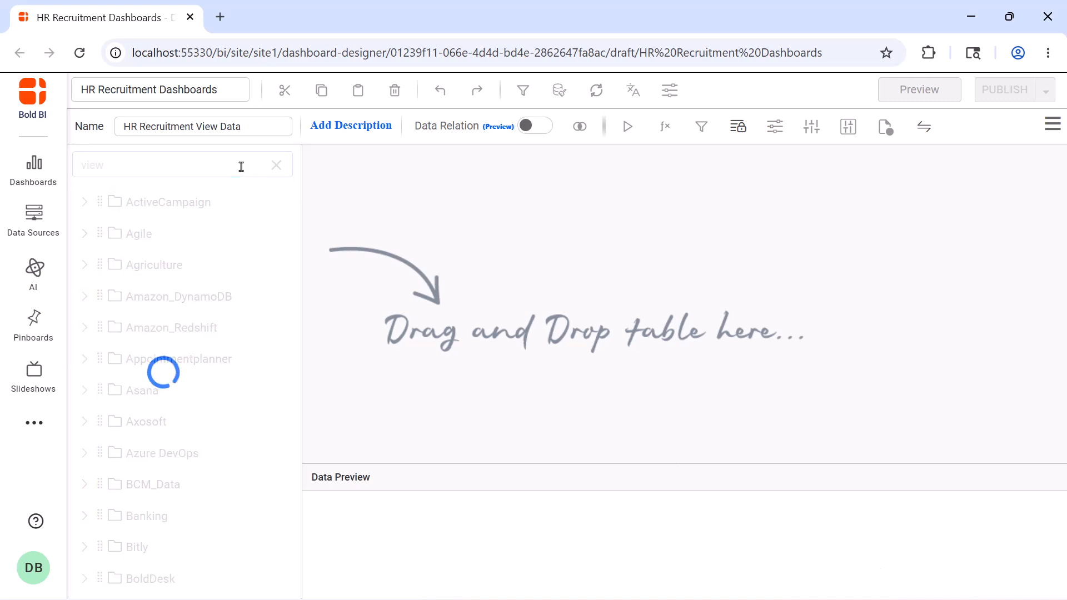
drag(208, 453, 542, 272)
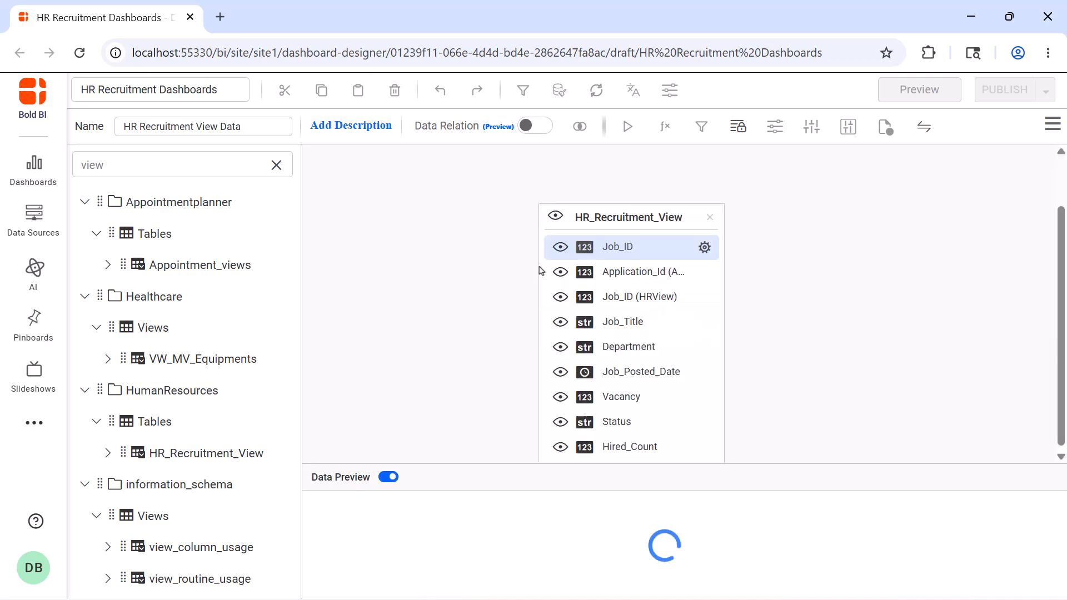
click(1052, 124)
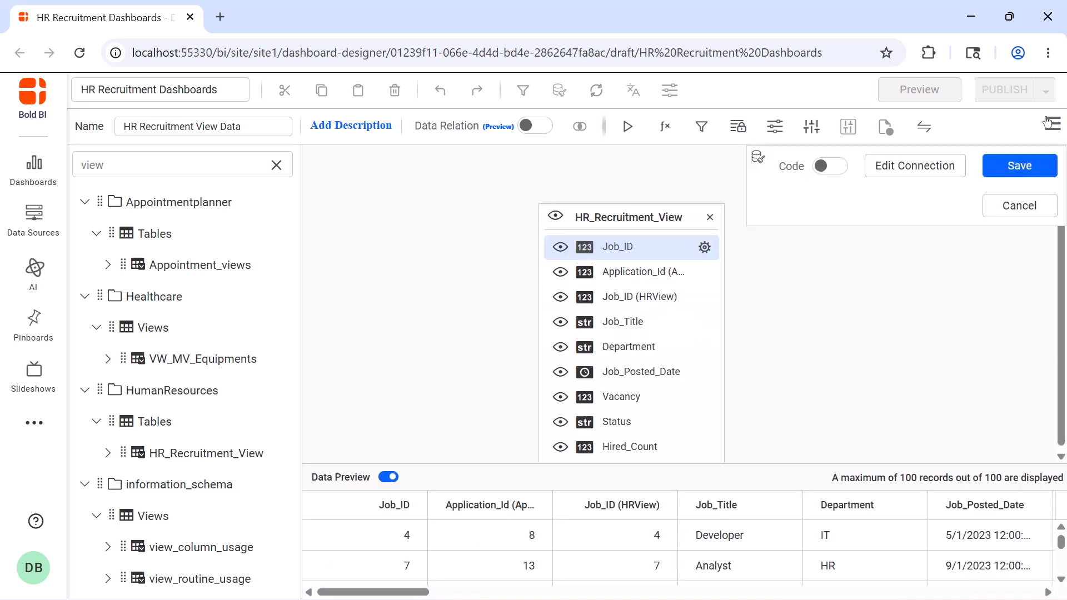
click(1017, 166)
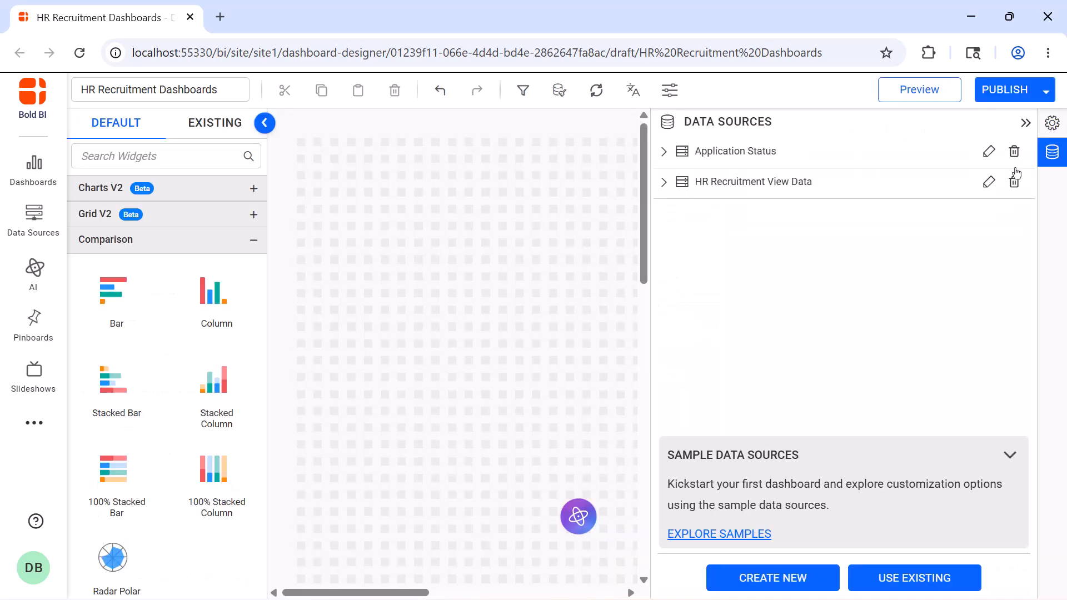
click(1023, 123)
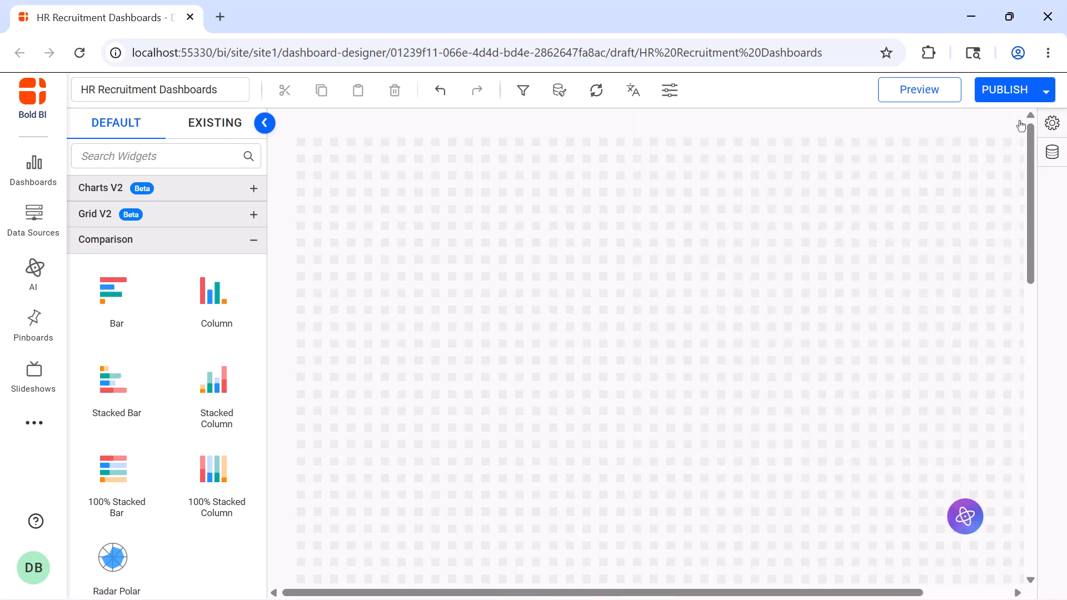
Step: Place a Combo Box filter widget at the dashboard's upper-left corner, sized 4 x 8 cells
click(233, 159)
text(combo)
drag(111, 356, 311, 239)
drag(390, 179, 418, 182)
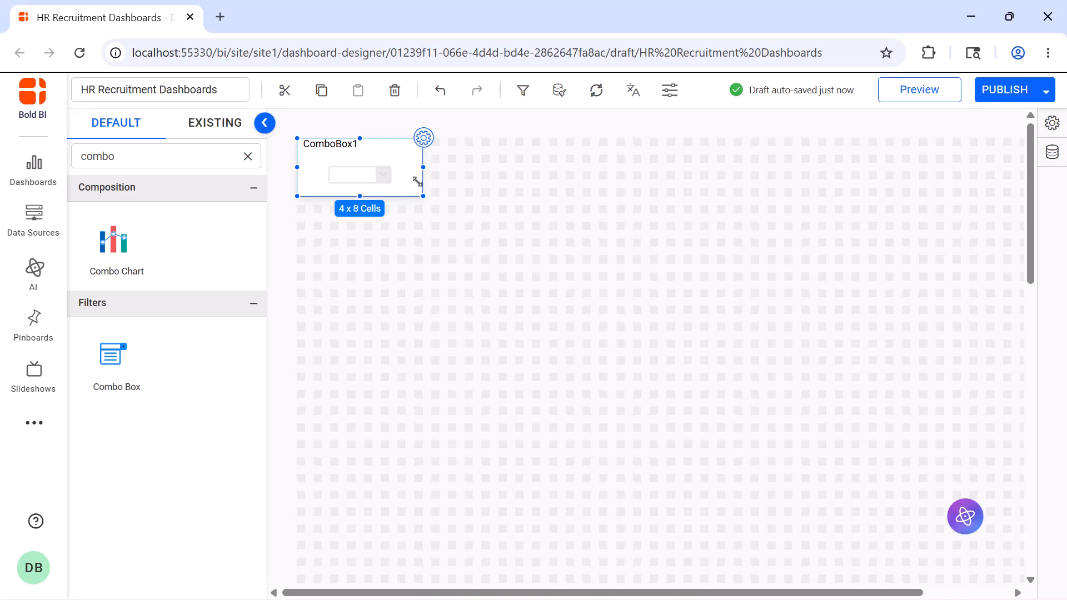
Step: Rename the combo box widget as Department and assign the Department dimension from HR Recruitment View Data as its value
click(423, 137)
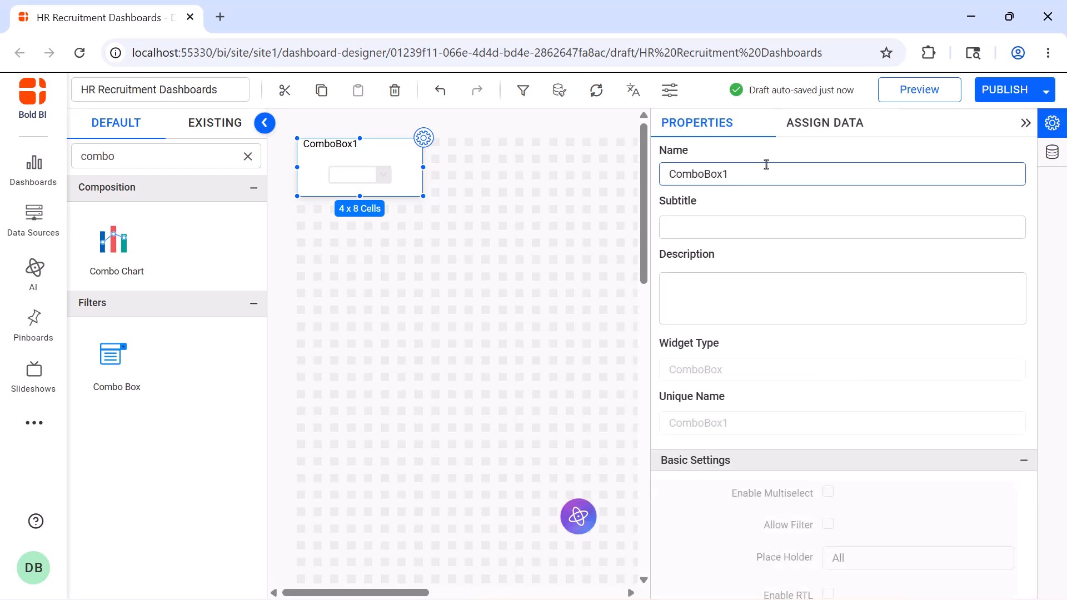
triple_click(767, 164)
key(BackSpace)
text(Department)
click(826, 139)
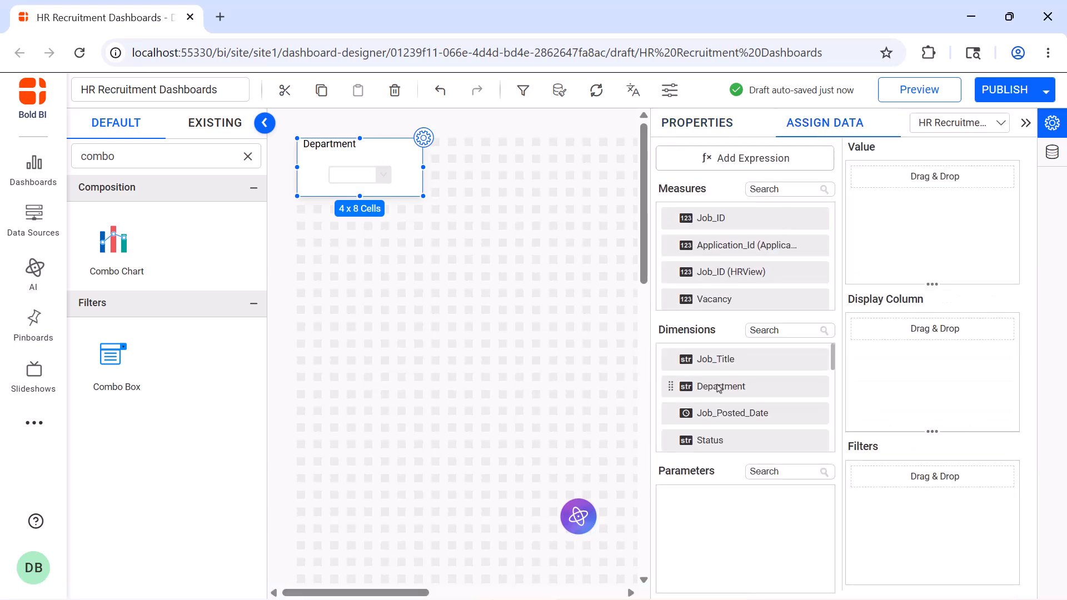
drag(721, 386, 855, 222)
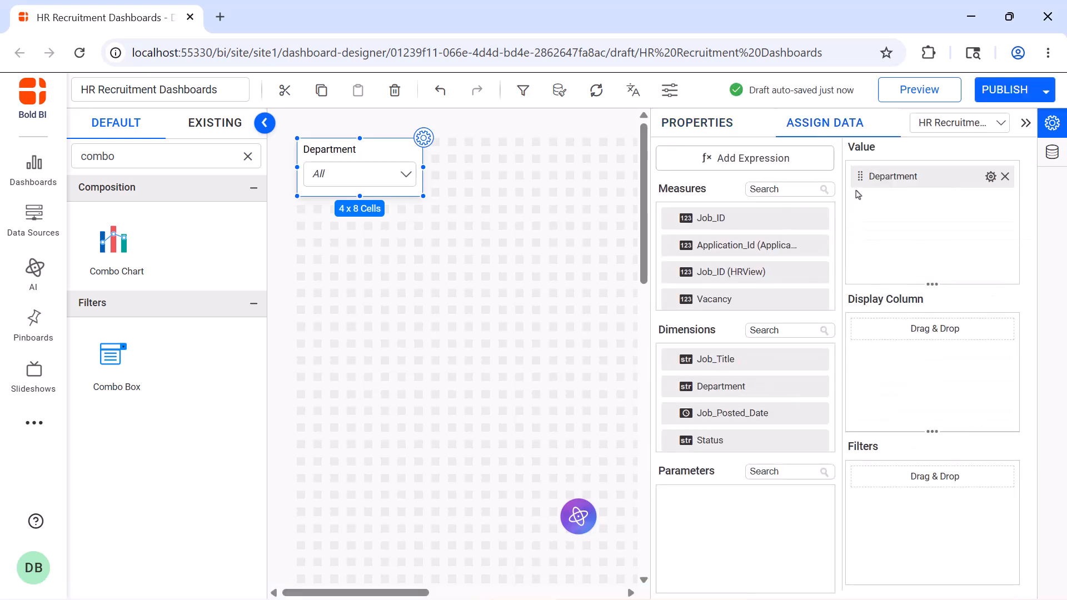
Step: Enable Allow Filter in the Department combo box's basic settings
click(698, 135)
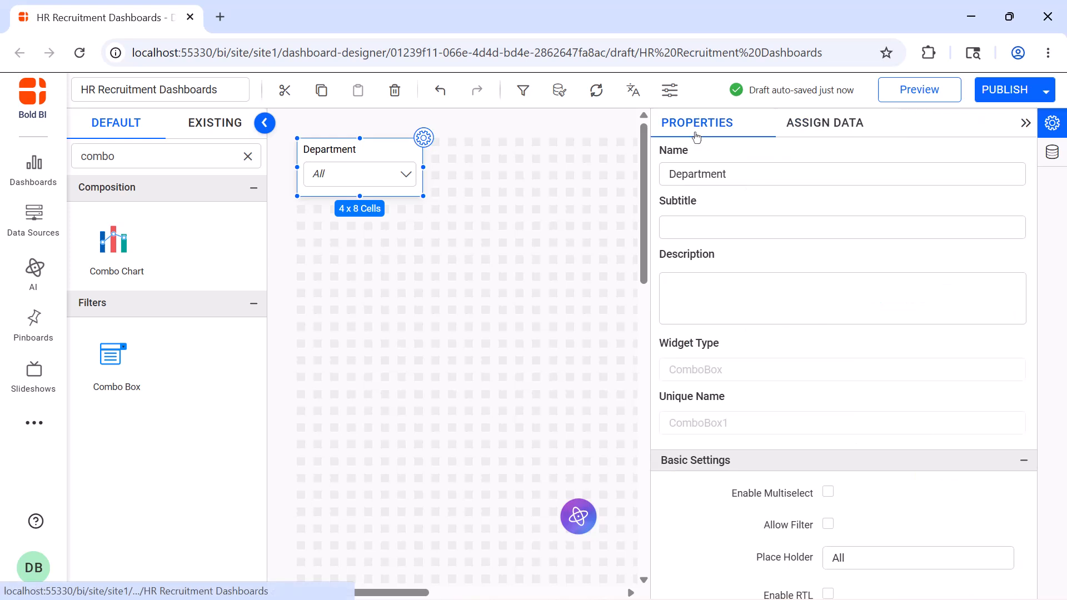
scroll(830, 243, down, 5)
click(829, 238)
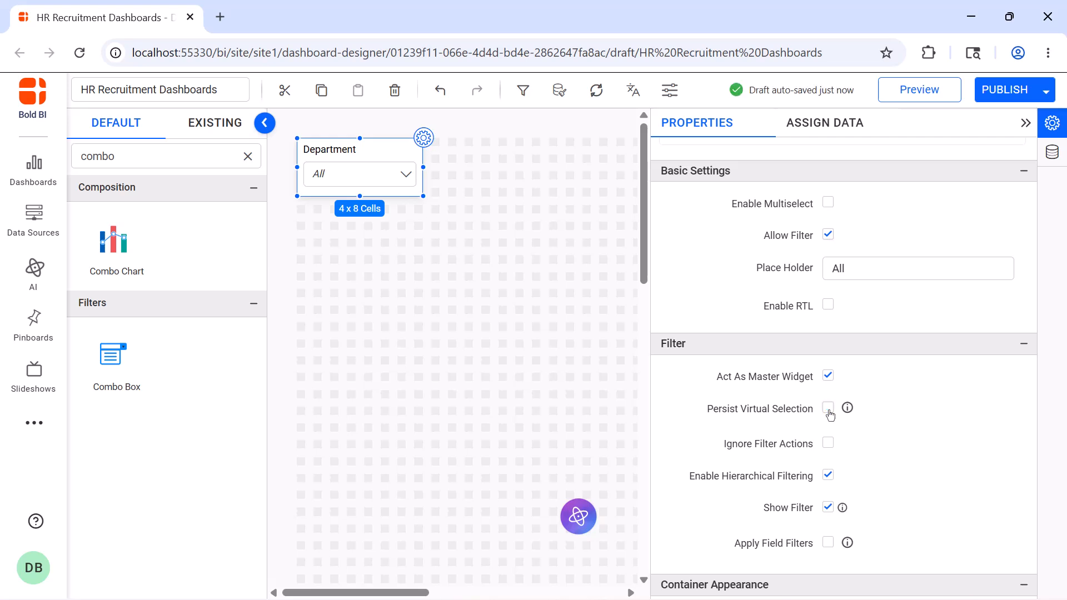
Step: Turn off the automatic title font size for the Department combo box and set its title font size to 16
scroll(830, 415, down, 8)
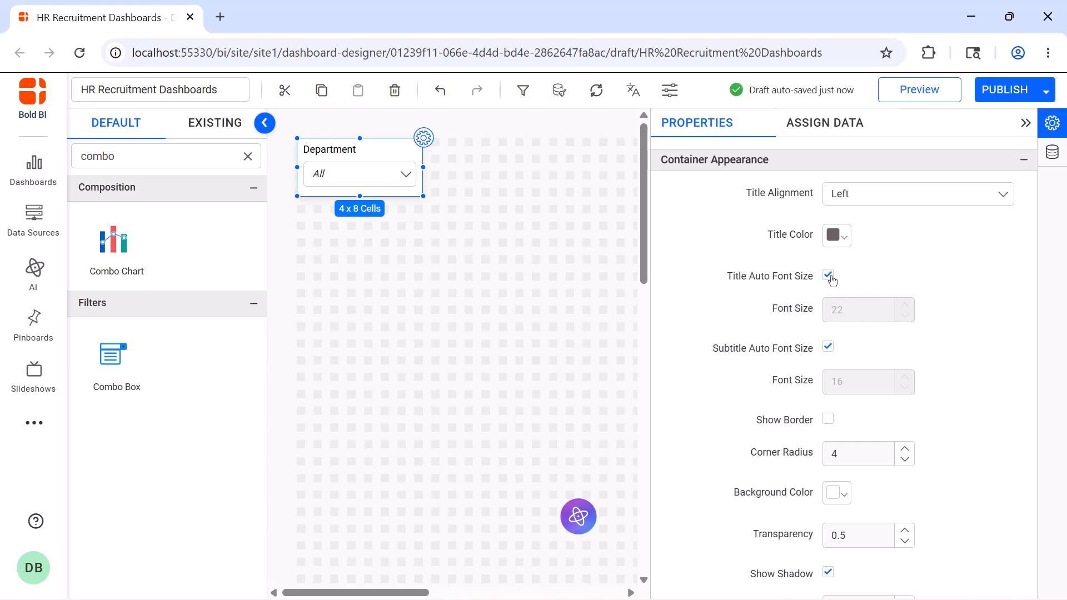
click(830, 276)
double_click(839, 306)
text(16)
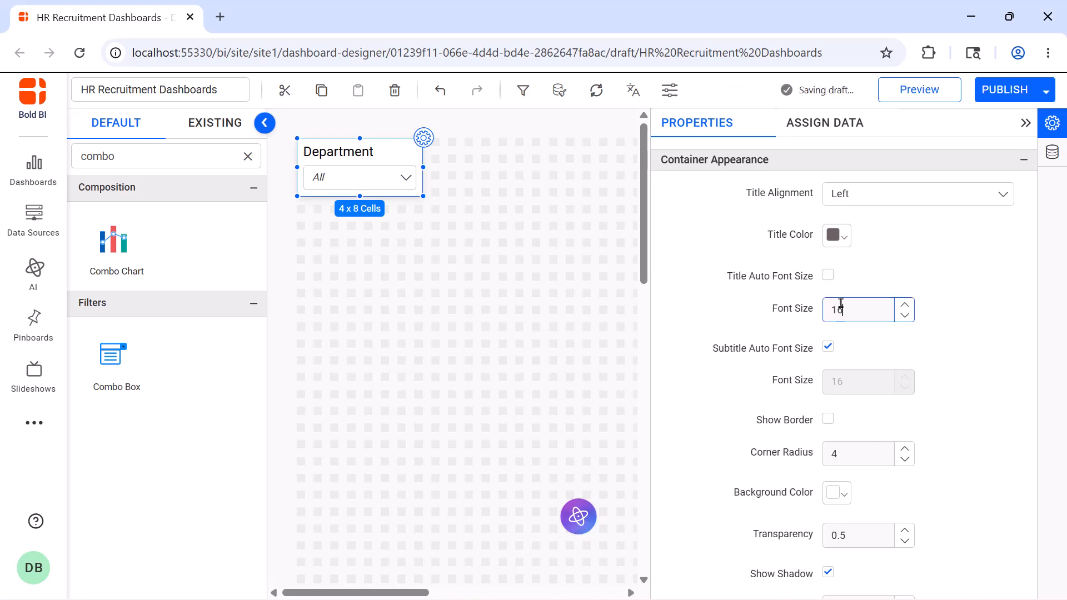
Step: Add a Number Card widget beside the Department combo box, sized 4 x 9 cells, and open its settings
click(1026, 124)
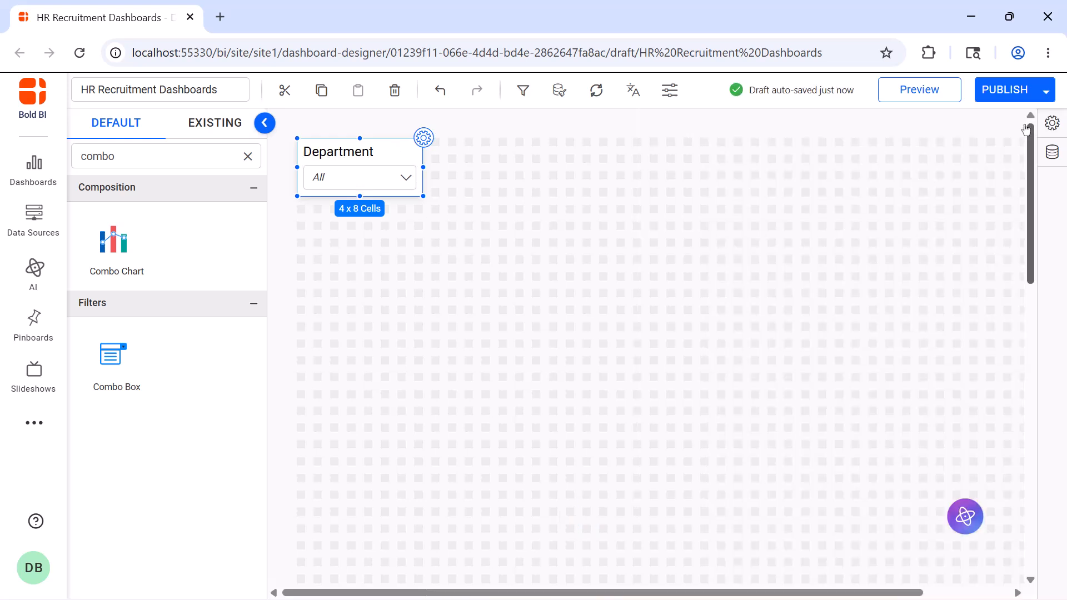
click(248, 157)
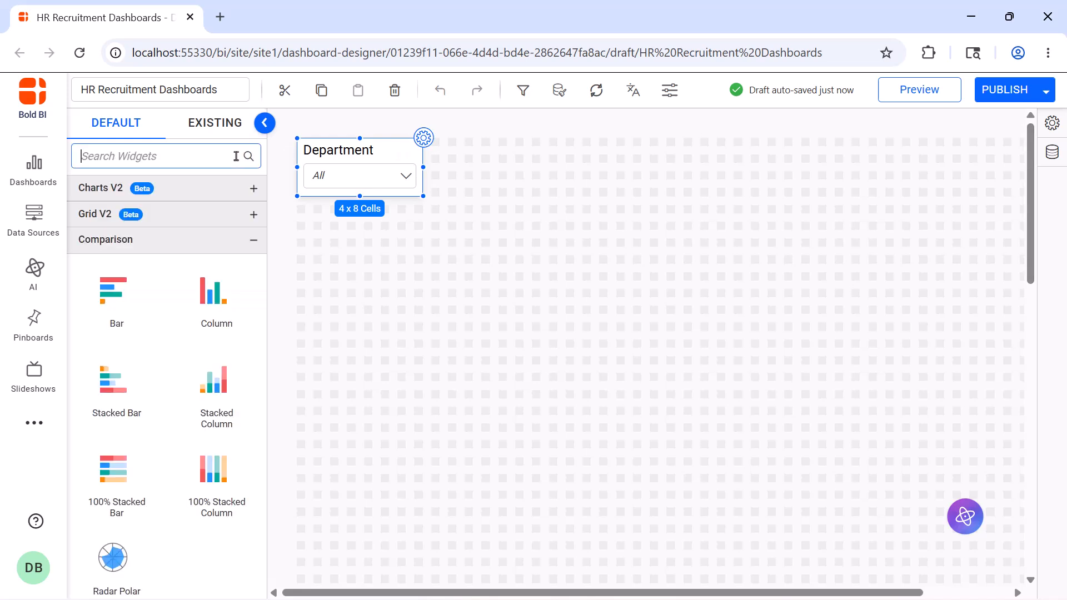
text(num)
drag(116, 239, 564, 191)
click(575, 138)
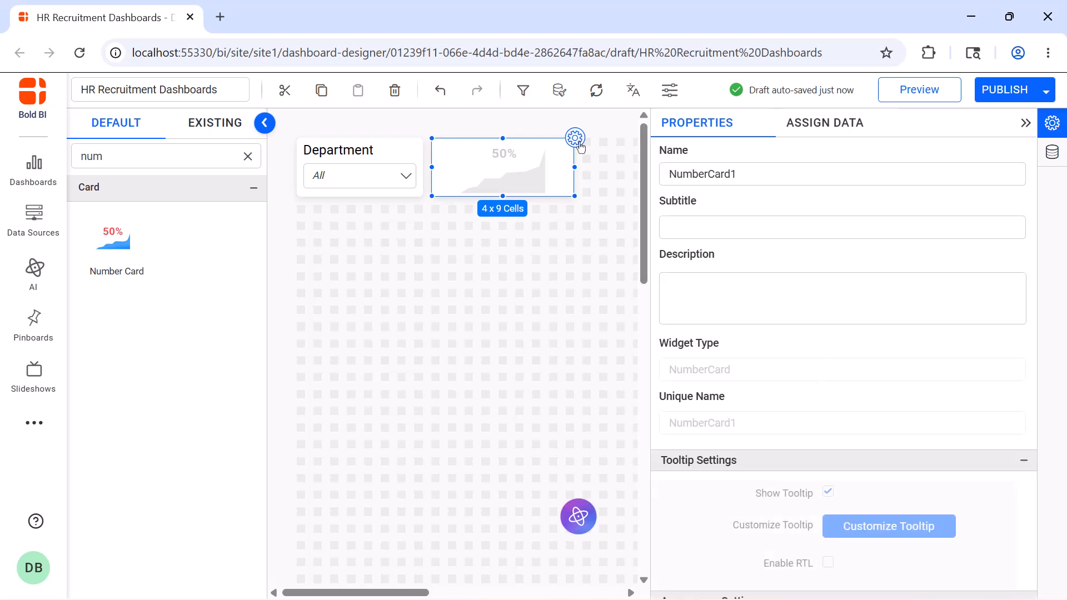
Step: Rename the new number card as Time to Fill Vacancy and assign the average of Time_to_Fill as its measure
double_click(773, 171)
text(Time to Fill Vacancy)
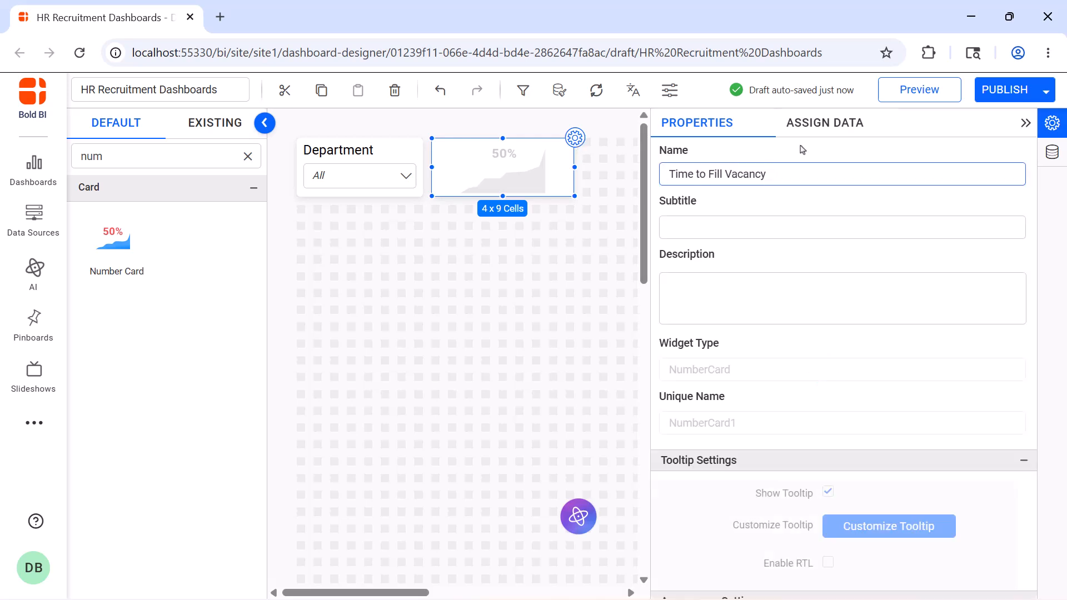
click(805, 125)
text(time)
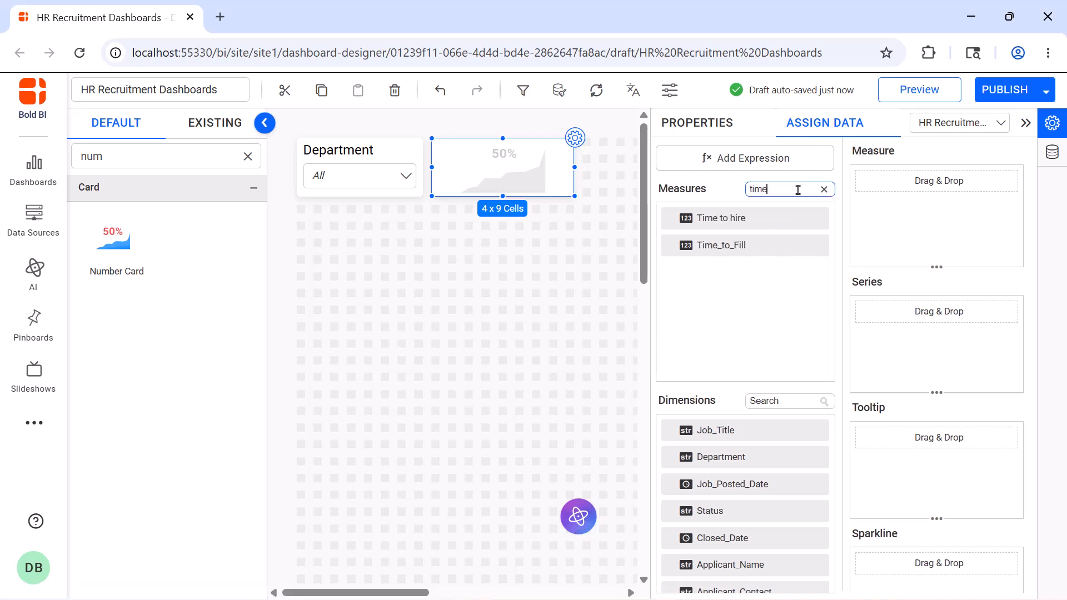
drag(721, 245, 865, 233)
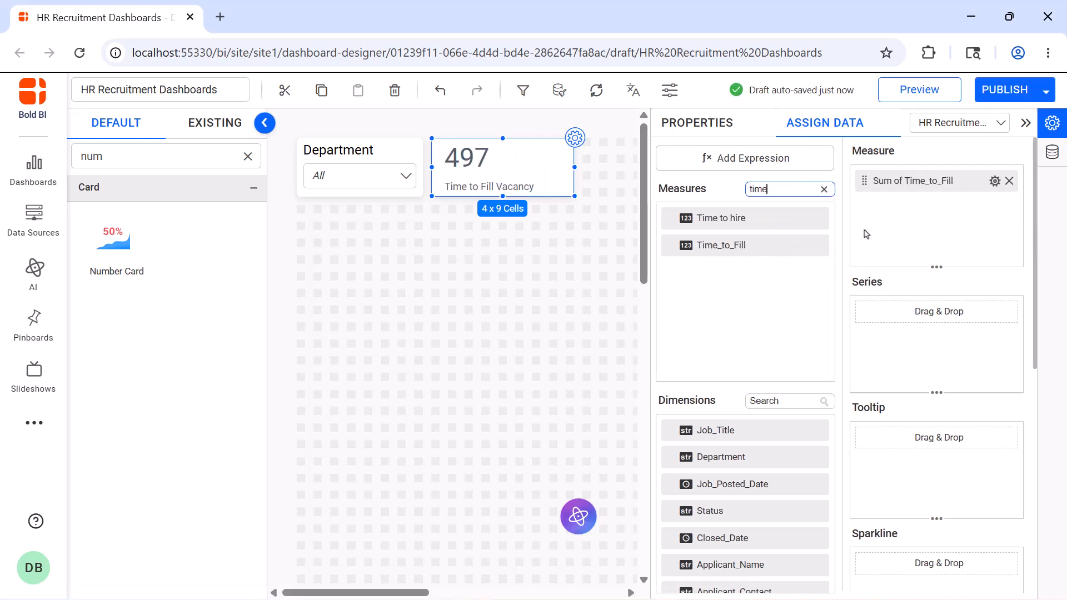
click(995, 181)
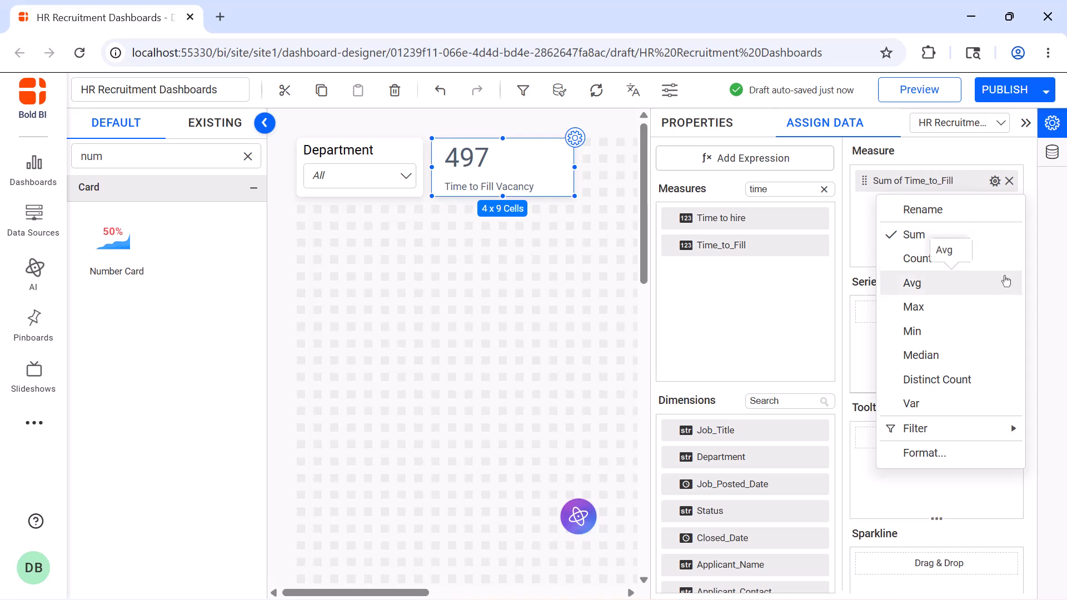
click(1007, 282)
Step: Format the Time_to_Fill measure with 0 decimal places and the text "days" appended on the right
click(995, 181)
click(922, 453)
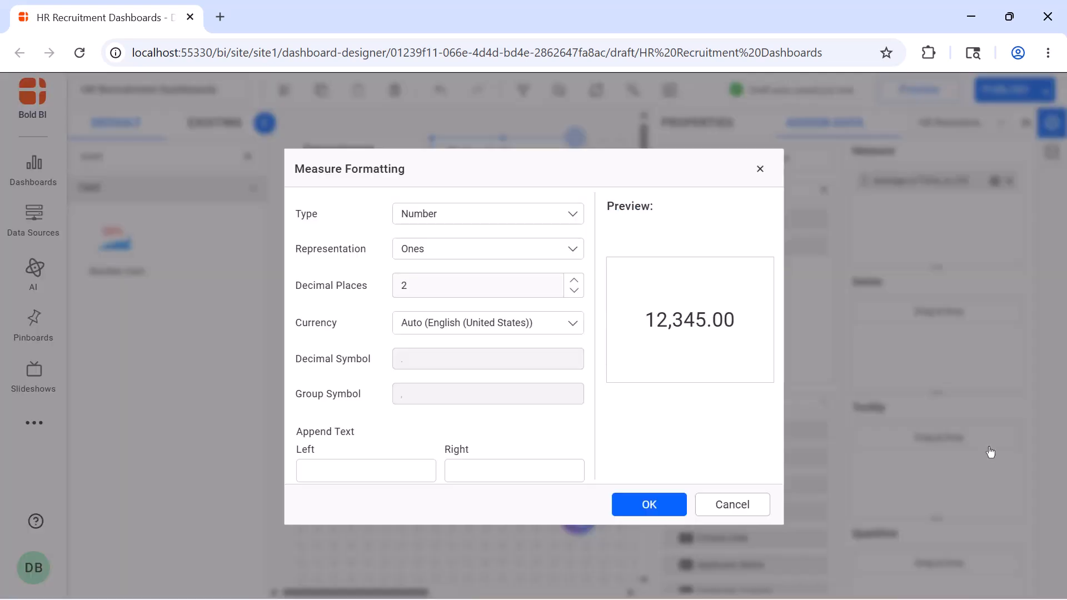
click(529, 287)
text(0)
click(517, 469)
text(days)
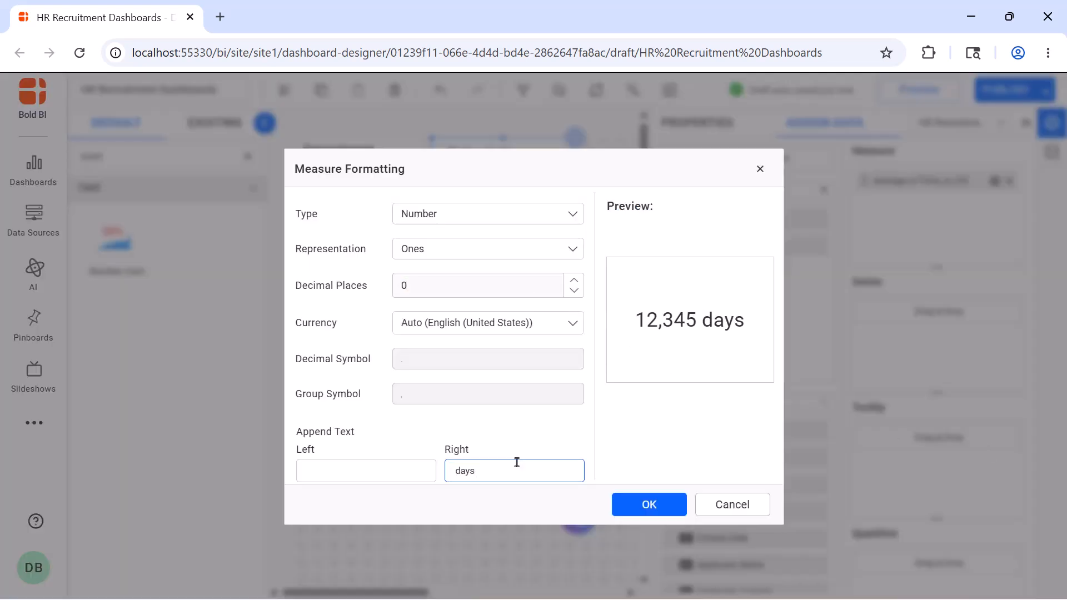
click(617, 503)
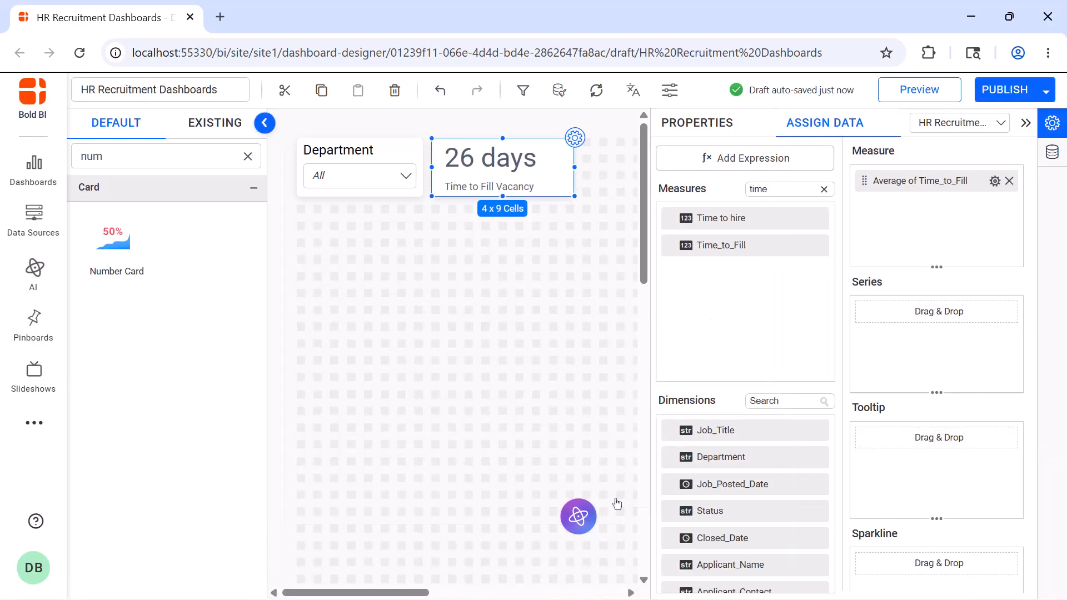
Step: Center the Time to Fill Vacancy card horizontally and set its measure to a fixed font size of 20
click(690, 124)
scroll(901, 208, down, 7)
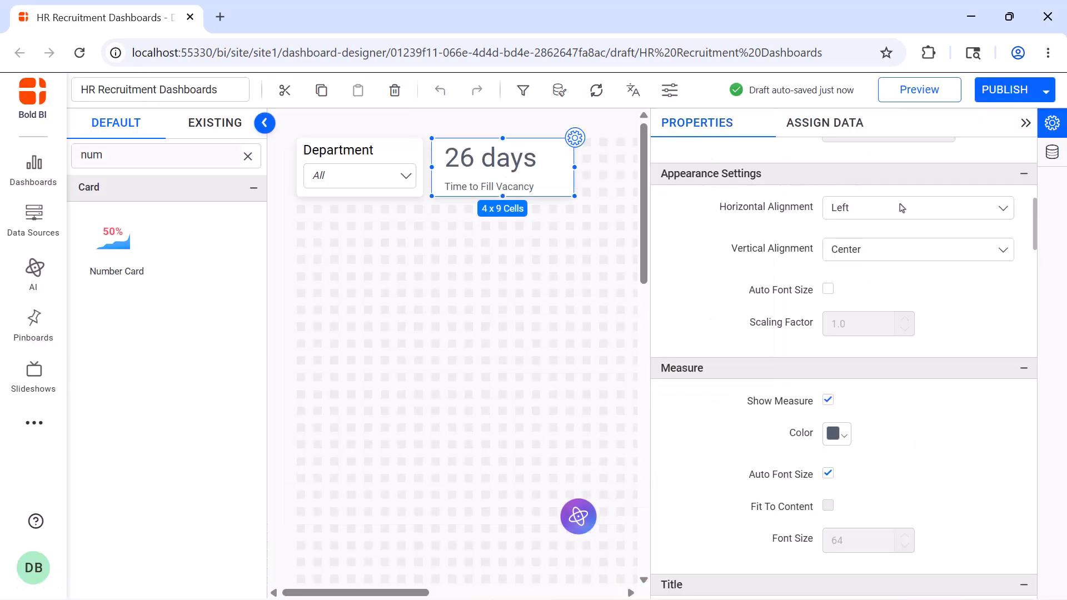
click(902, 207)
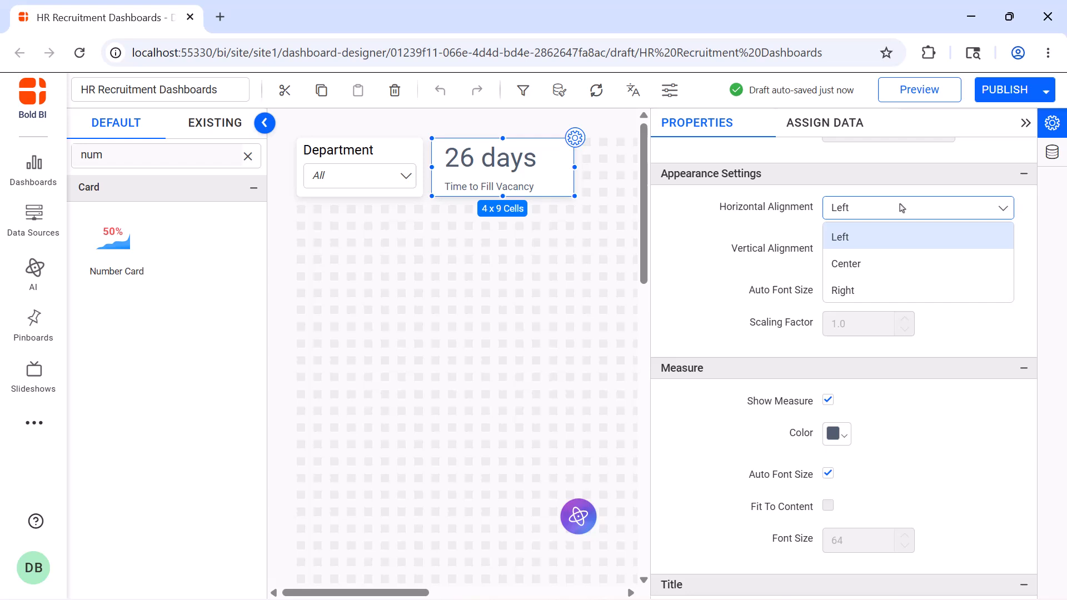
click(904, 265)
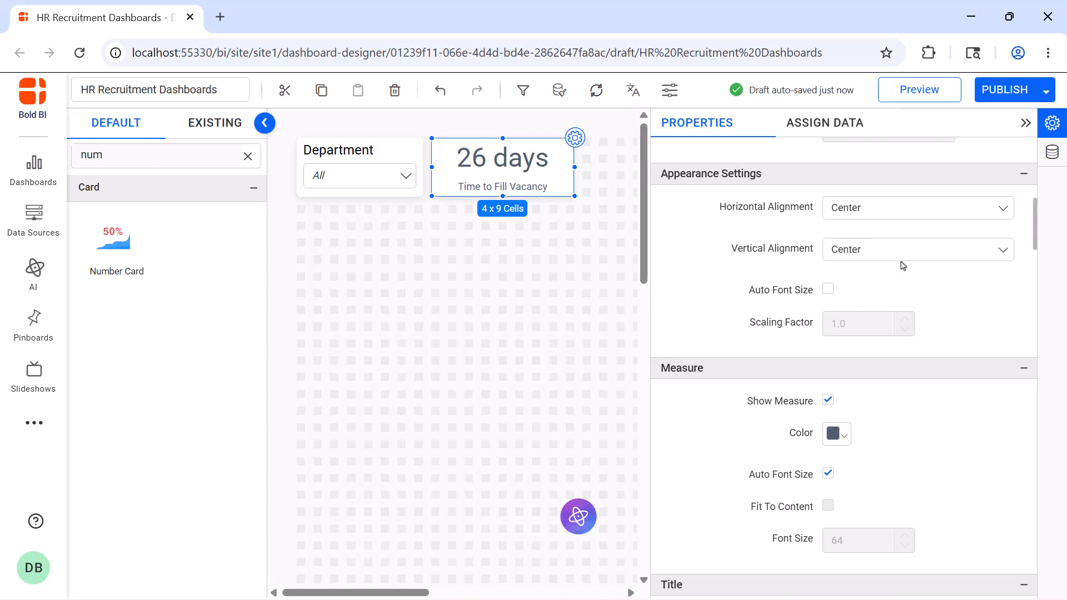
click(830, 478)
double_click(844, 539)
text(20)
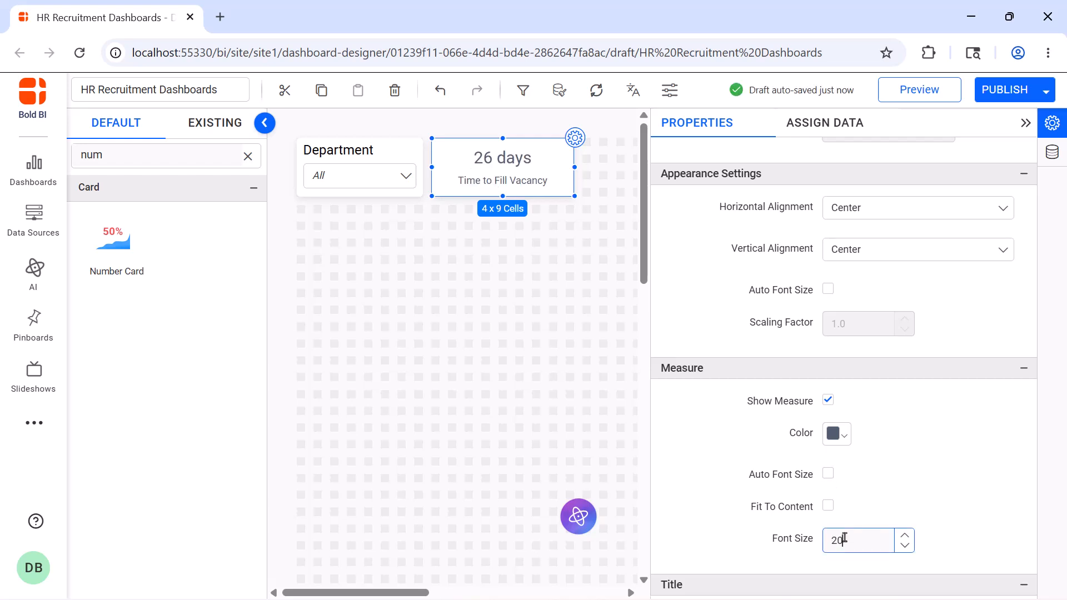
Step: Turn off automatic font size for the card's title, position the title at the top, and enable the card's animation
scroll(834, 389, down, 7)
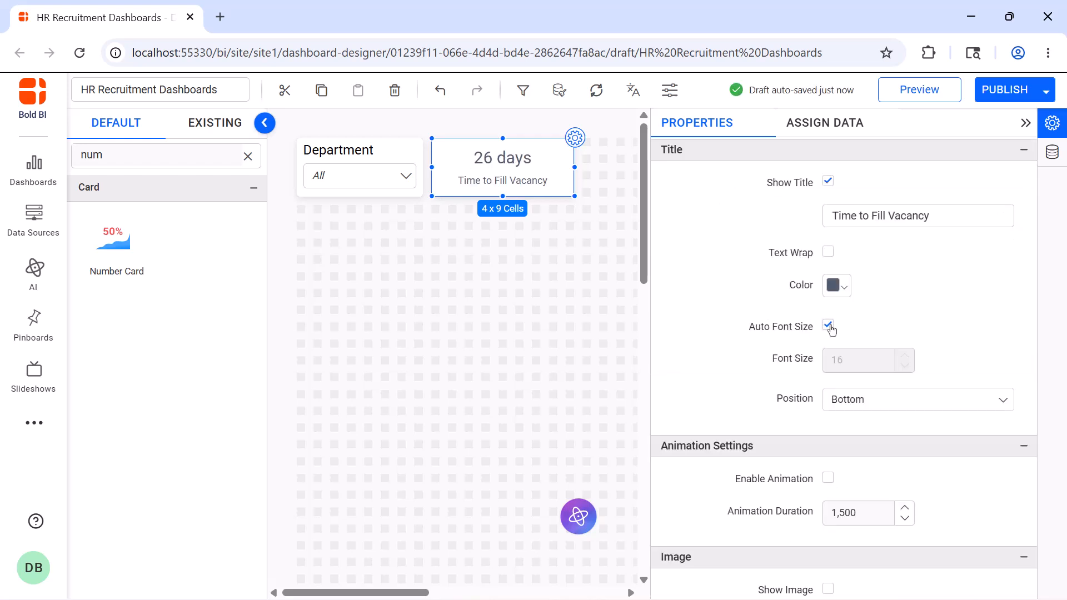
click(829, 326)
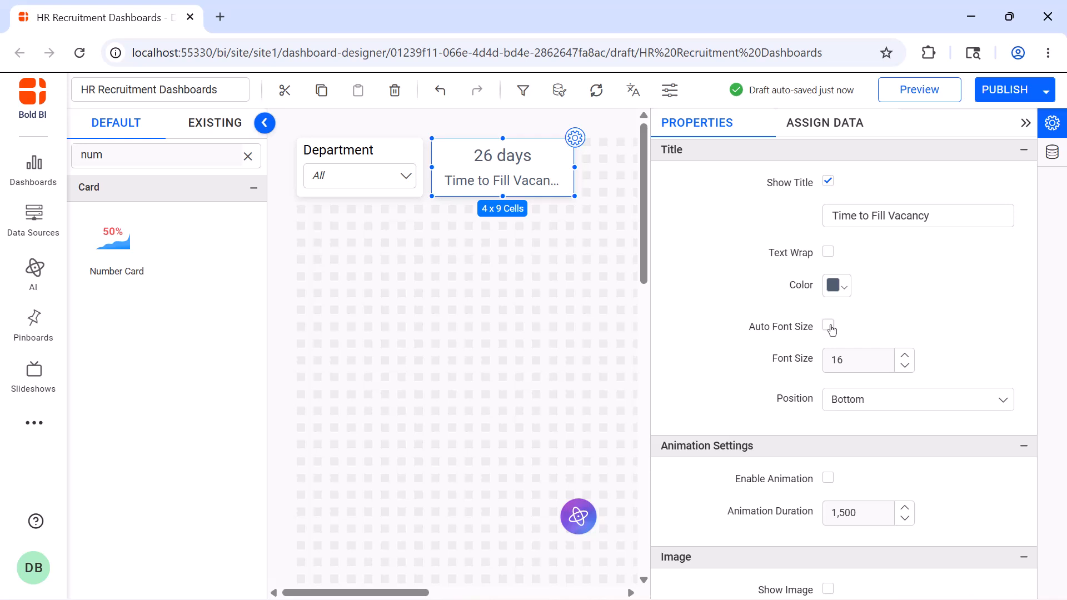
click(859, 409)
click(858, 427)
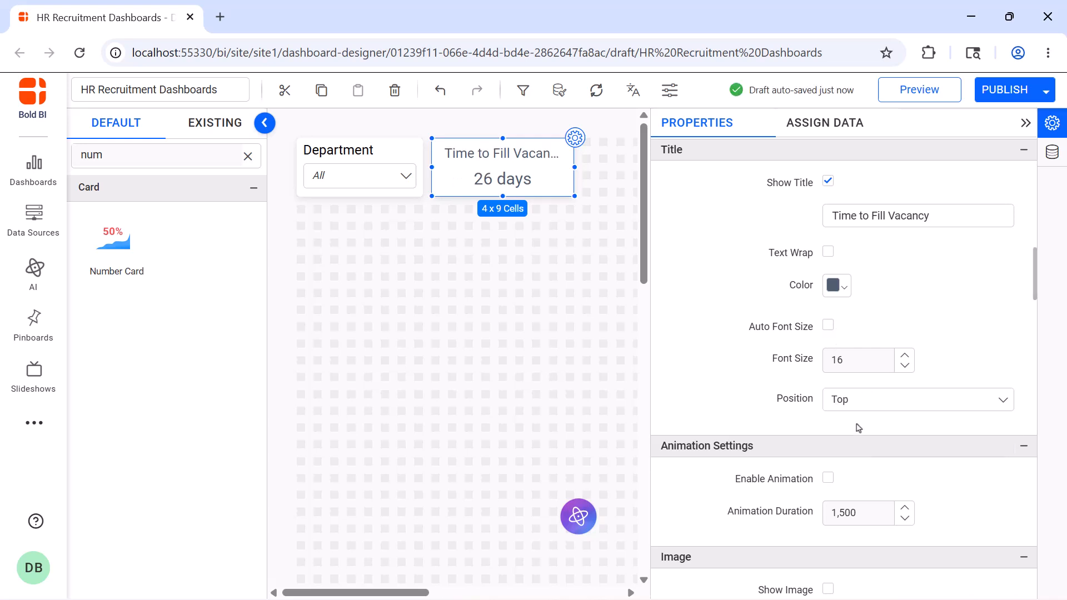
click(828, 478)
click(1026, 123)
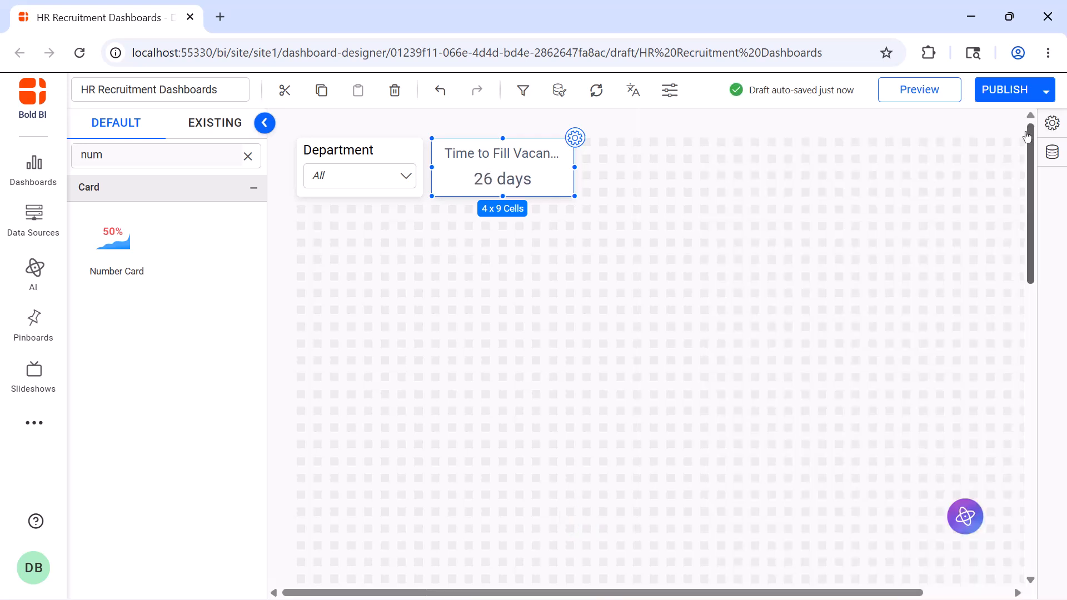
Step: Add a second Number Card directly below the Department combo box, resize it to 4 x 8 cells, and open its settings
drag(114, 239, 298, 214)
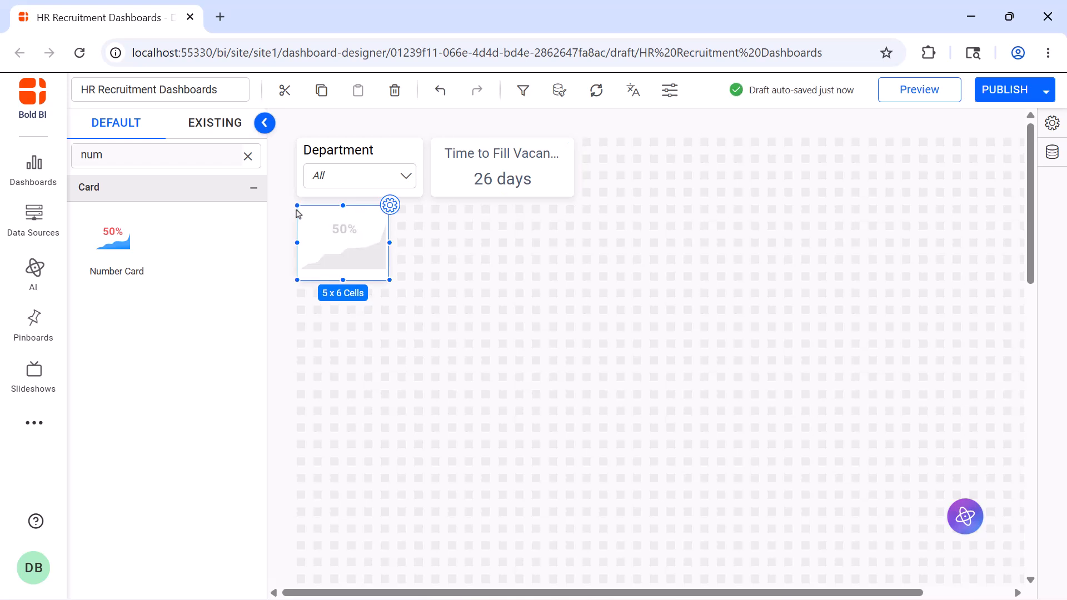
drag(390, 280, 414, 248)
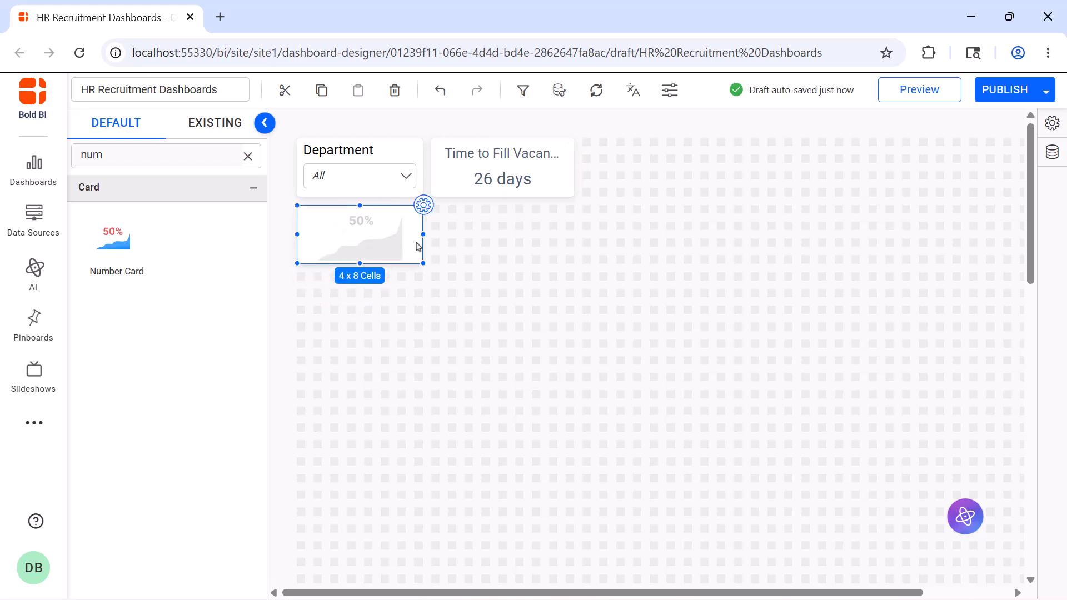
click(423, 205)
Step: Rename the second number card as Cost per Hire and assign Cost To hire as its measure
click(747, 178)
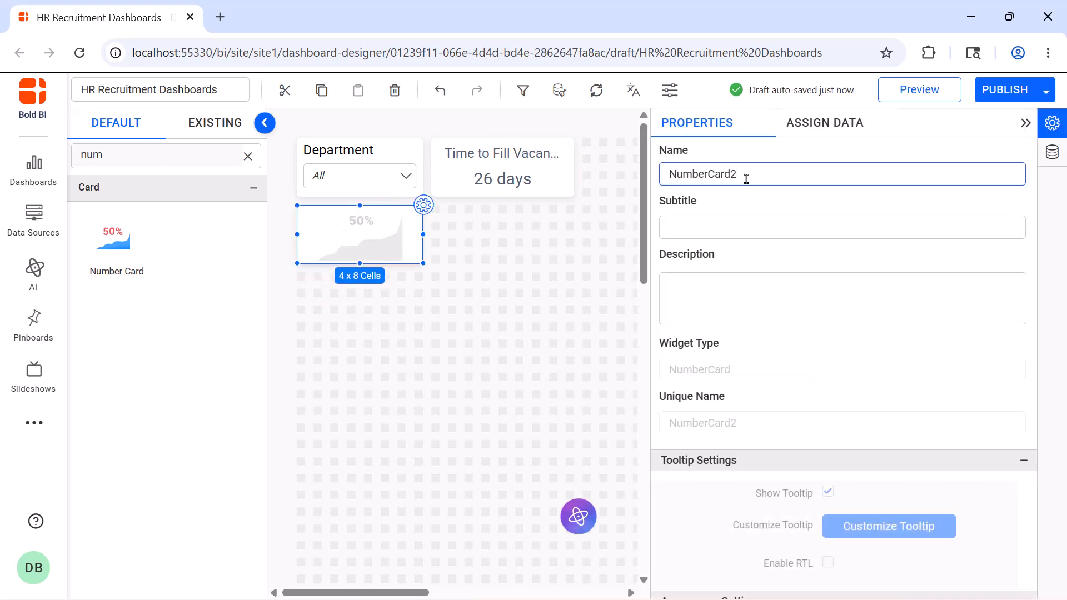
key(ctrl+a)
key(BackSpace)
text(Cost per Hire)
click(825, 123)
click(802, 188)
text(hi)
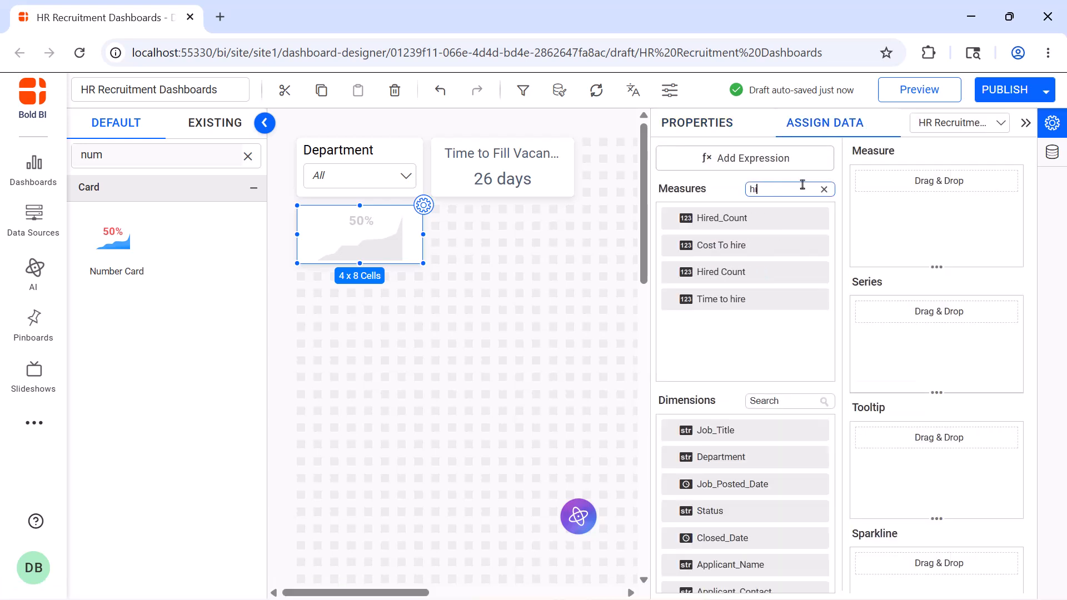
drag(721, 245, 866, 239)
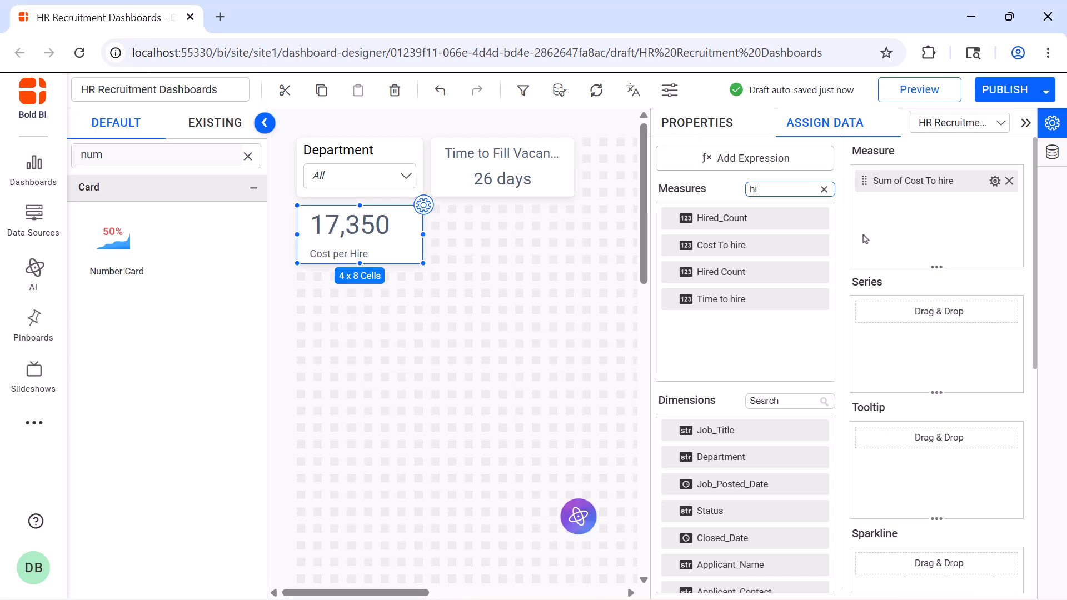
Step: Format the Cost To hire measure as currency with its value abbreviated to thousands
click(995, 180)
click(1002, 465)
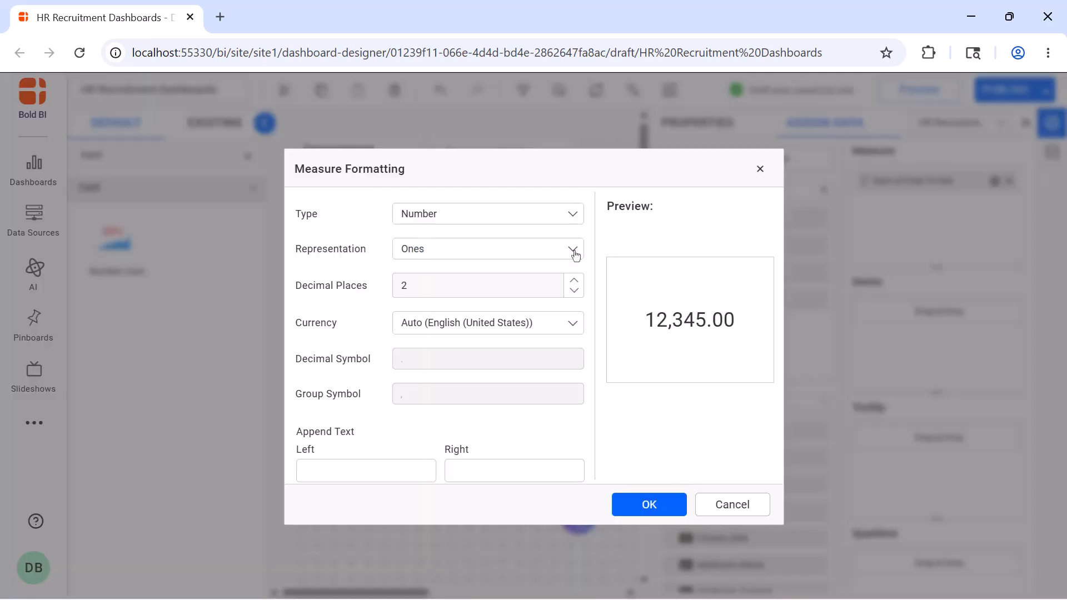
click(573, 214)
click(535, 269)
click(573, 250)
click(535, 277)
click(651, 506)
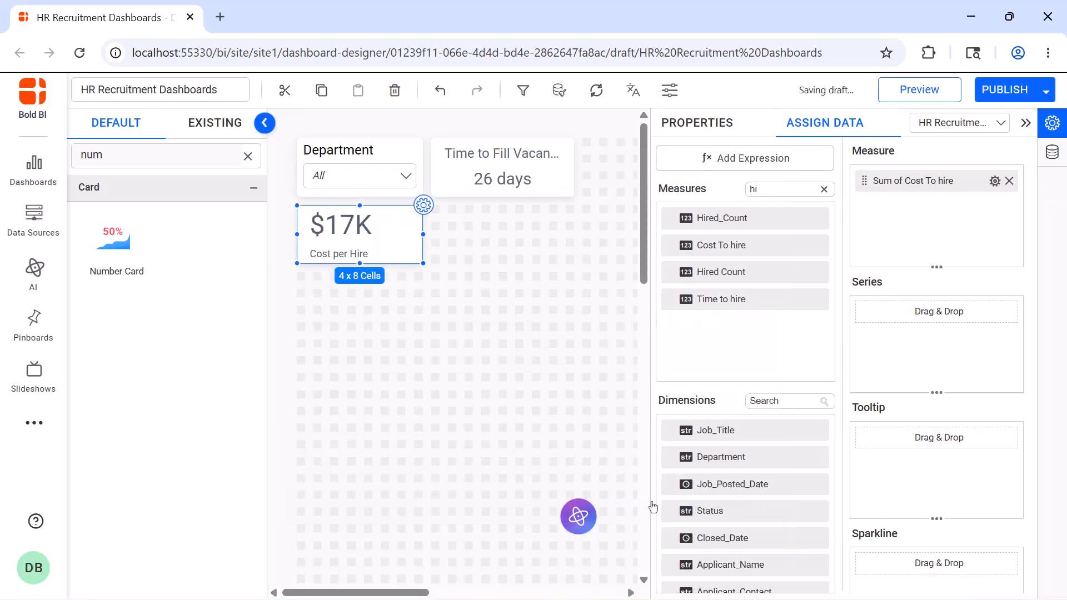
Step: Center the Cost per Hire card's content and place its title above the value, matching the Time to Fill Vacancy card's styling
click(700, 125)
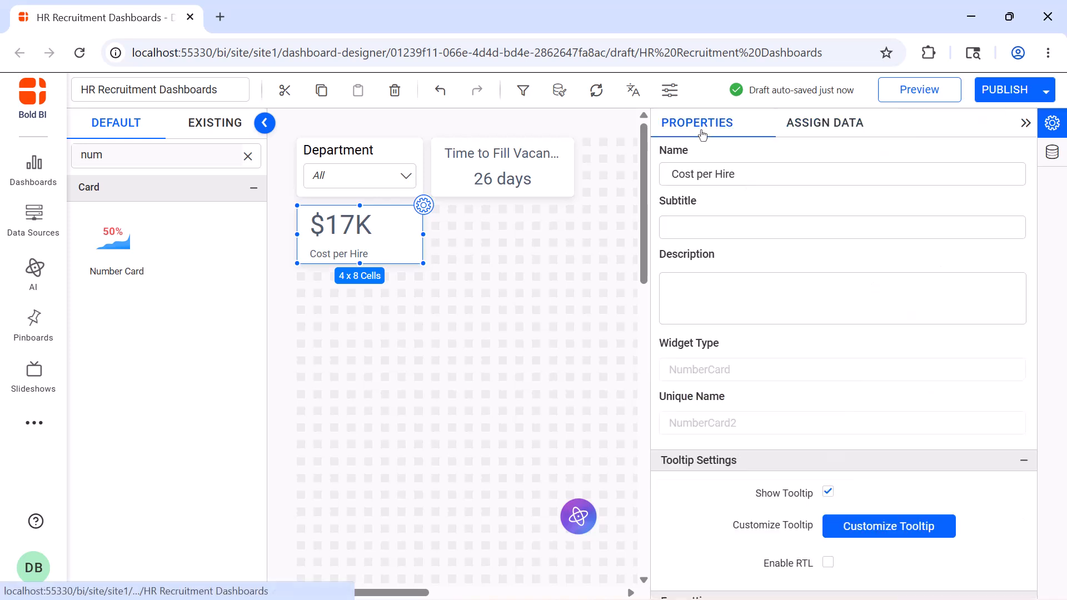
click(1025, 123)
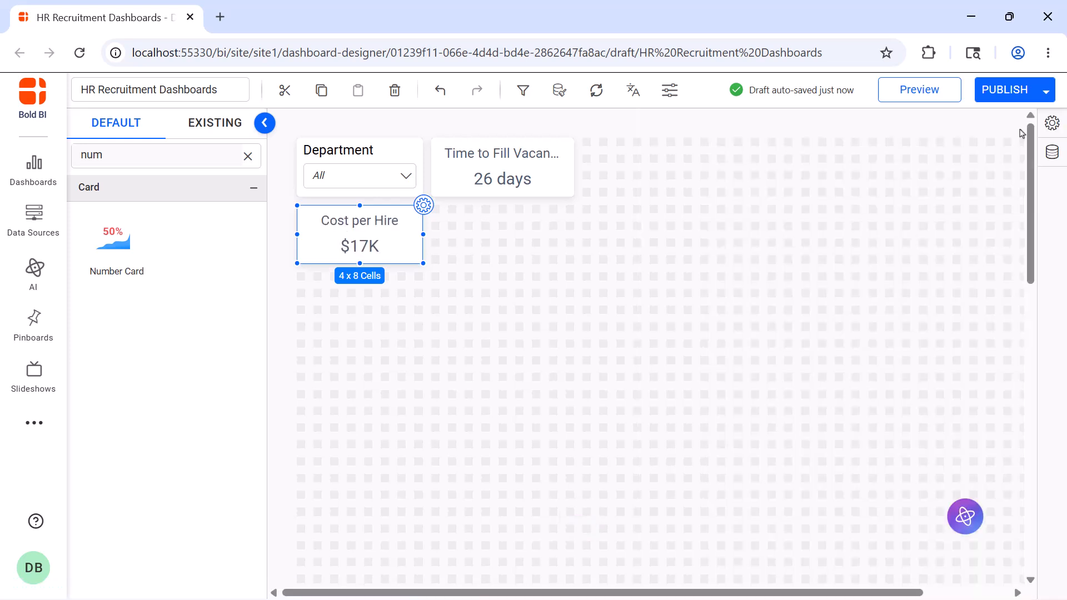
Step: Add a third Number Card below the Time to Fill Vacancy card, resize it to 4 x 9 cells, and open its settings
drag(138, 281, 436, 209)
drag(524, 283, 564, 248)
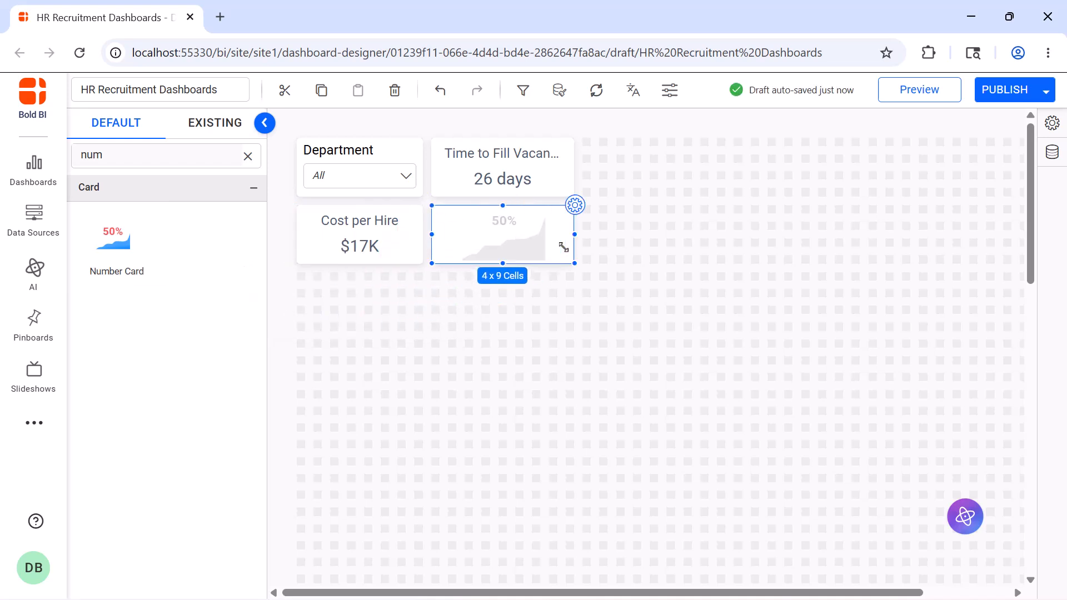
click(575, 205)
Step: Rename the third number card as Time to Hire Candidate and assign the average of Time to hire as its measure
click(757, 182)
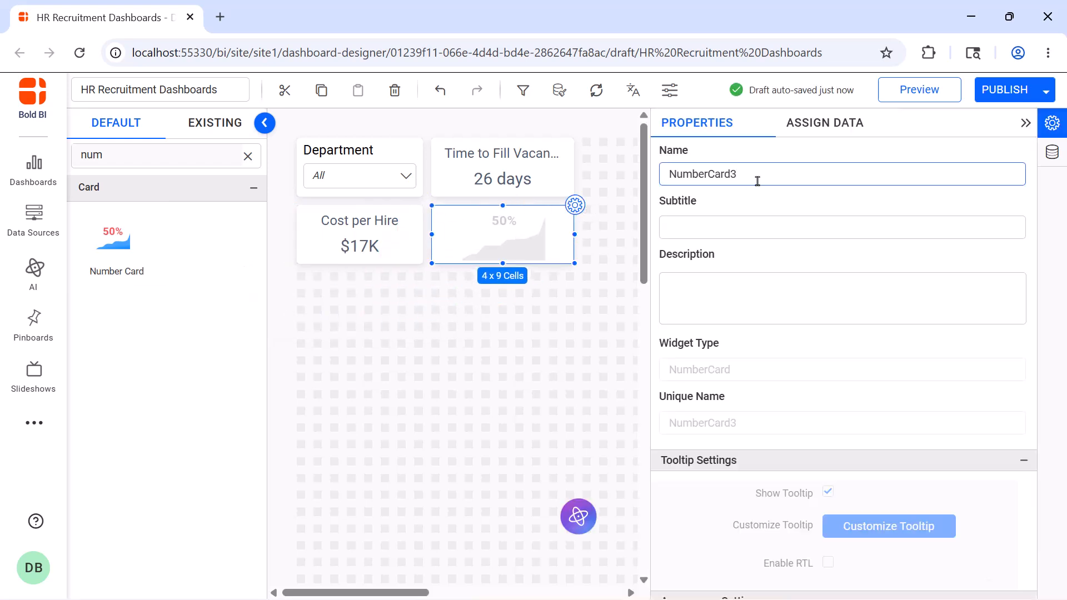
key(ctrl+a)
key(BackSpace)
text(Time to Hire Candidate)
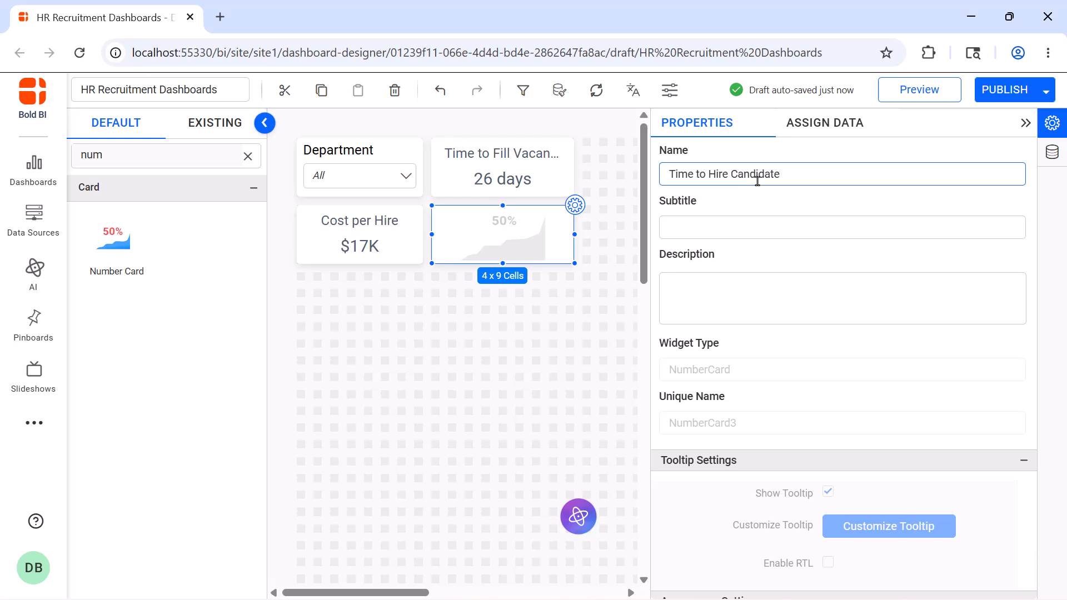
click(824, 123)
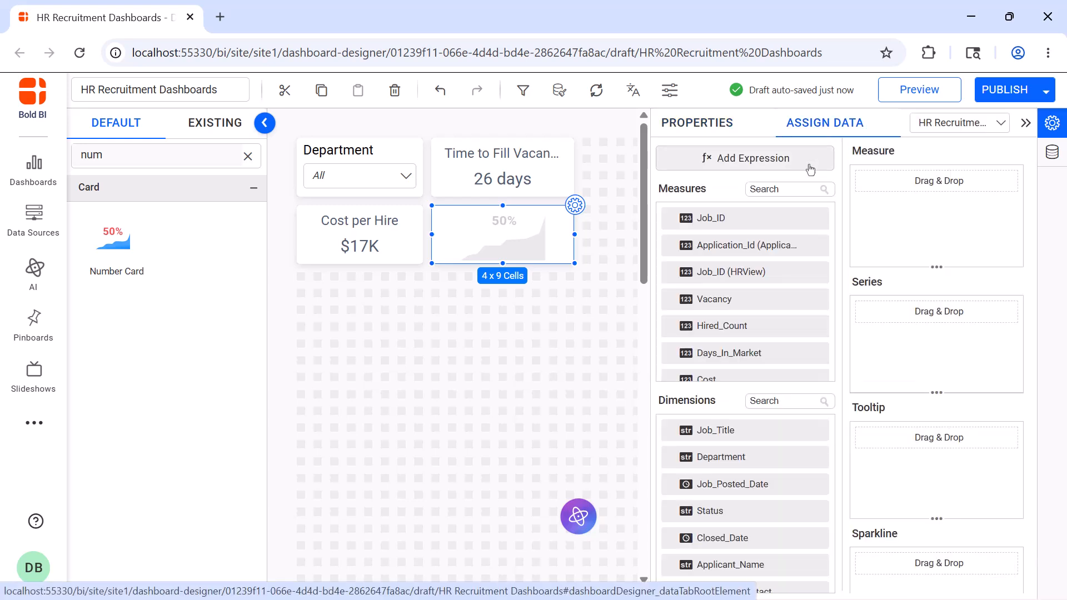
click(804, 187)
text(hi)
drag(723, 299, 859, 233)
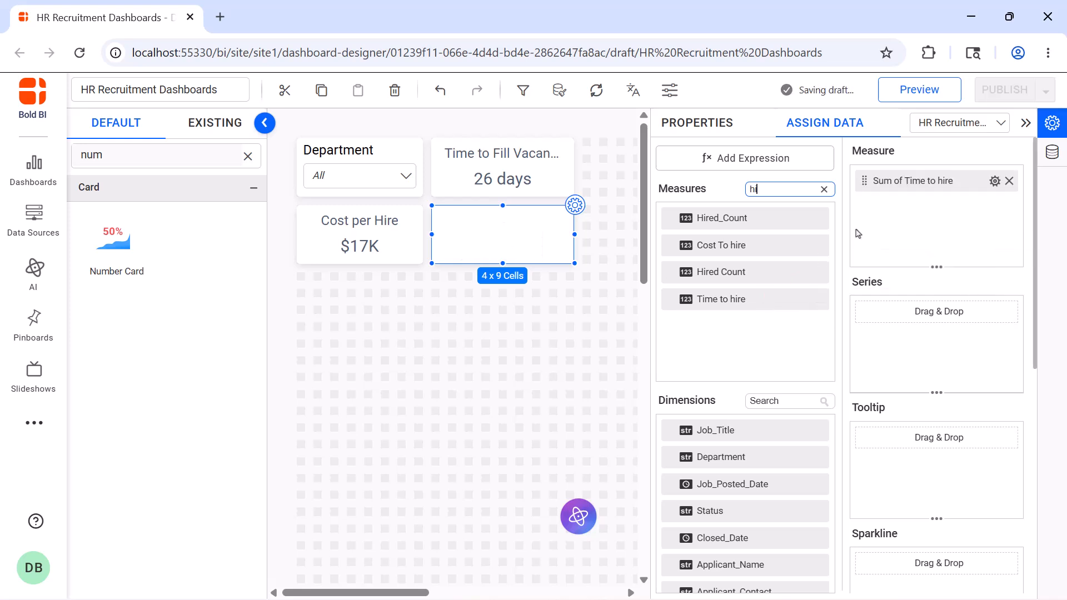
click(995, 180)
click(995, 285)
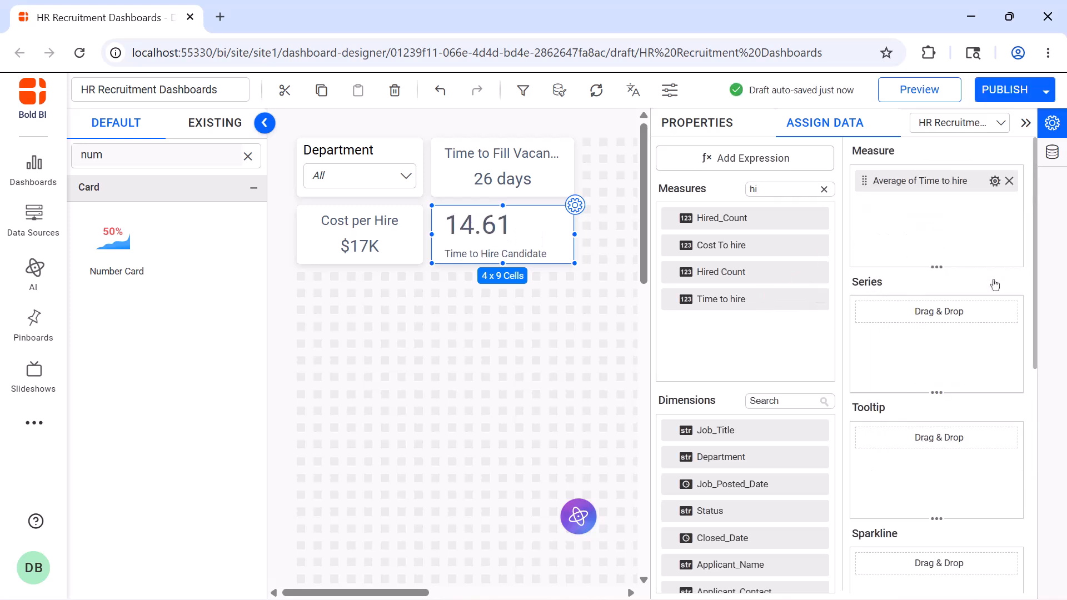
Step: Format the Time to hire average with 0 decimal places and a "days" suffix, and center the card's title above its value
click(995, 181)
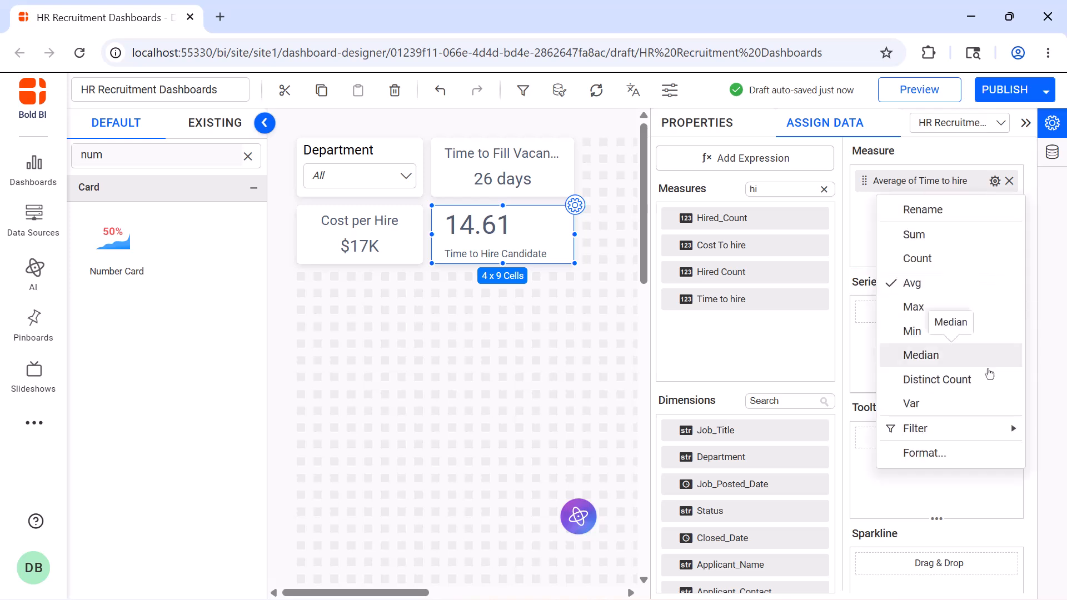
click(991, 451)
double_click(544, 286)
text(0)
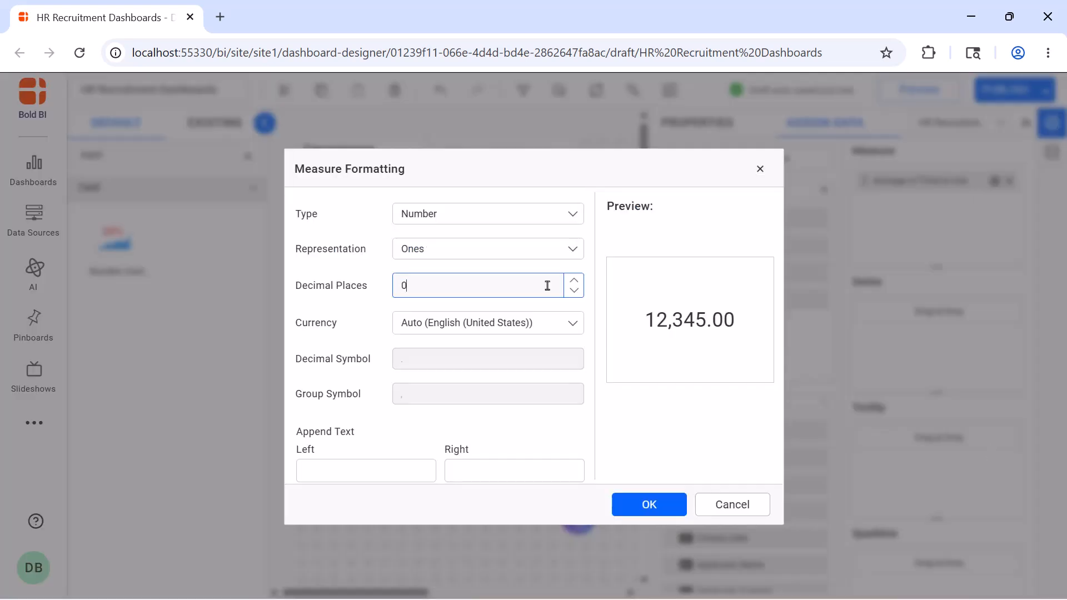
click(537, 466)
text(days)
click(633, 506)
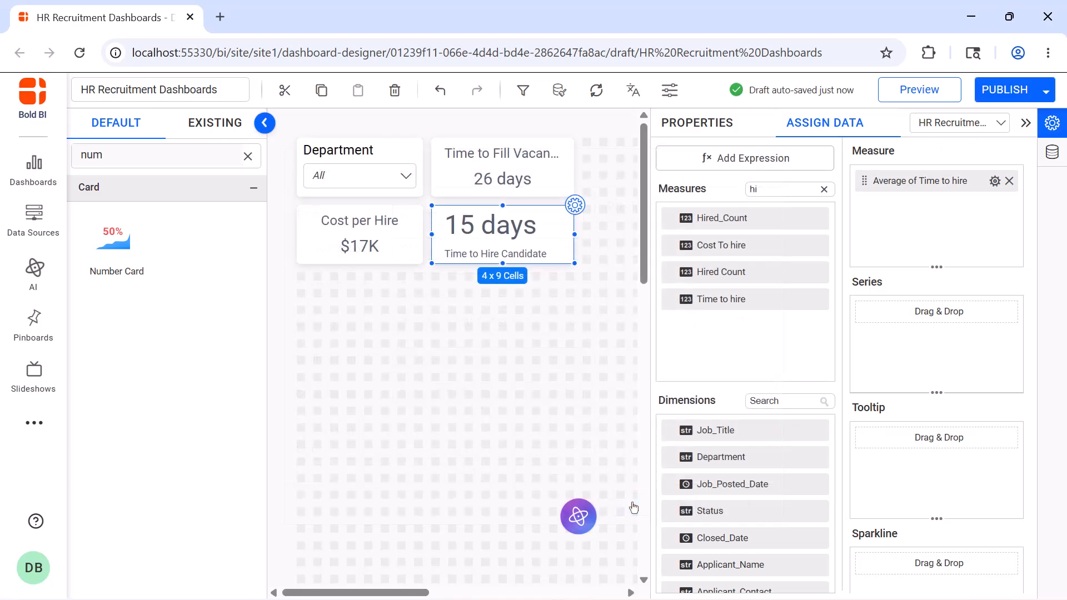
click(701, 137)
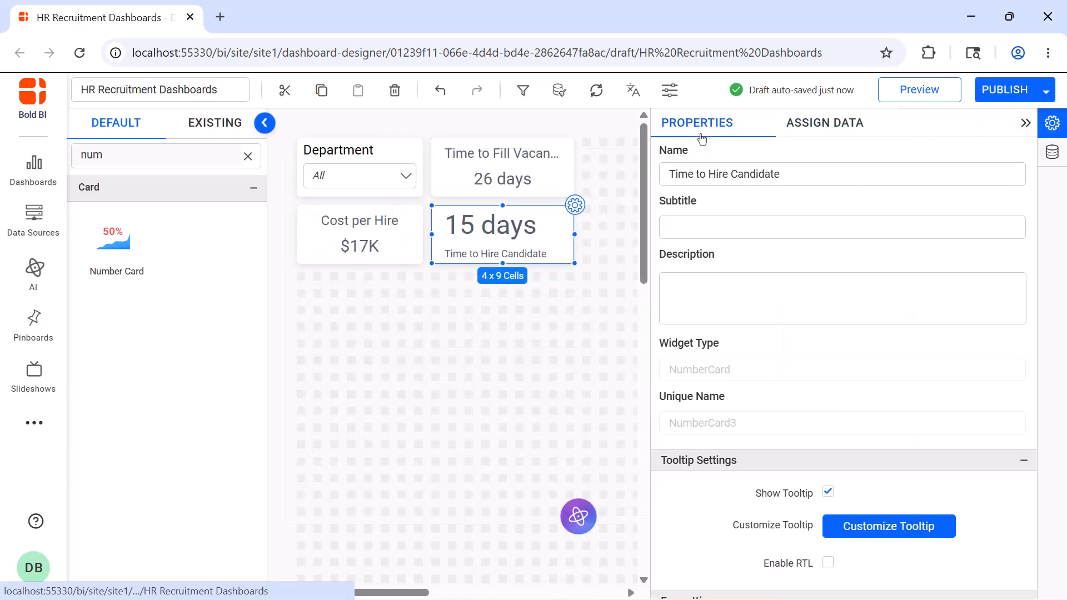
click(1025, 124)
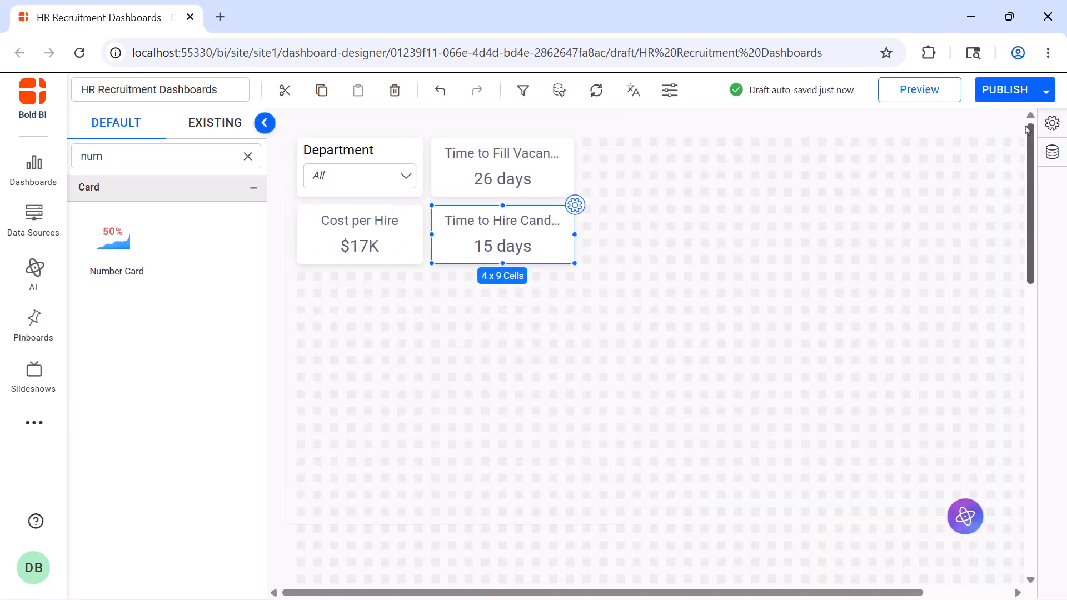
Step: Add a KPI Card beside the Time to Fill Vacancy card and resize it to 8 x 8 cells
click(248, 156)
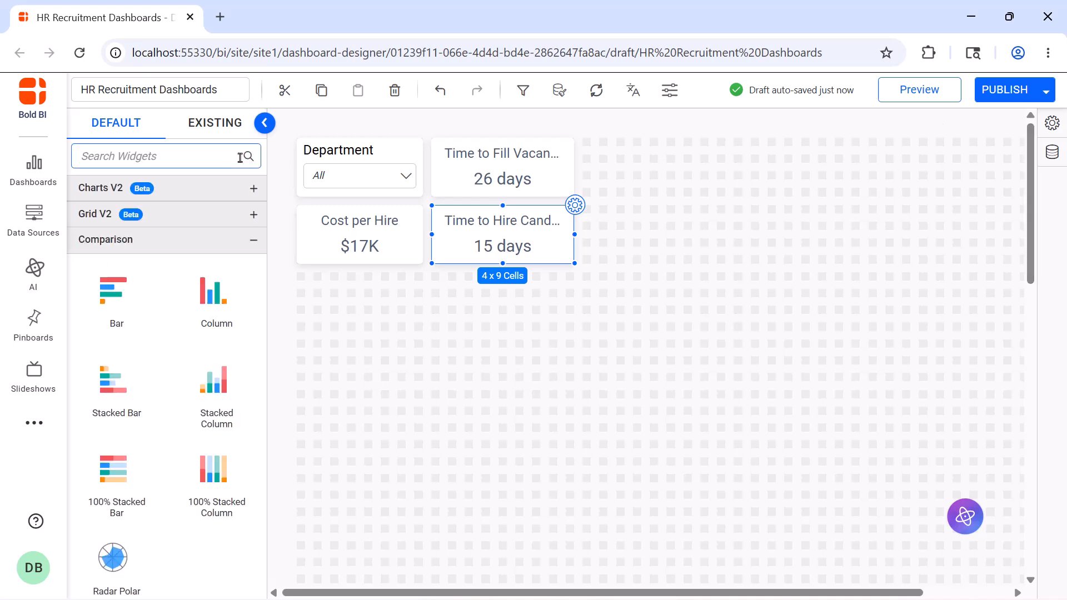
text(kpi)
drag(114, 239, 584, 146)
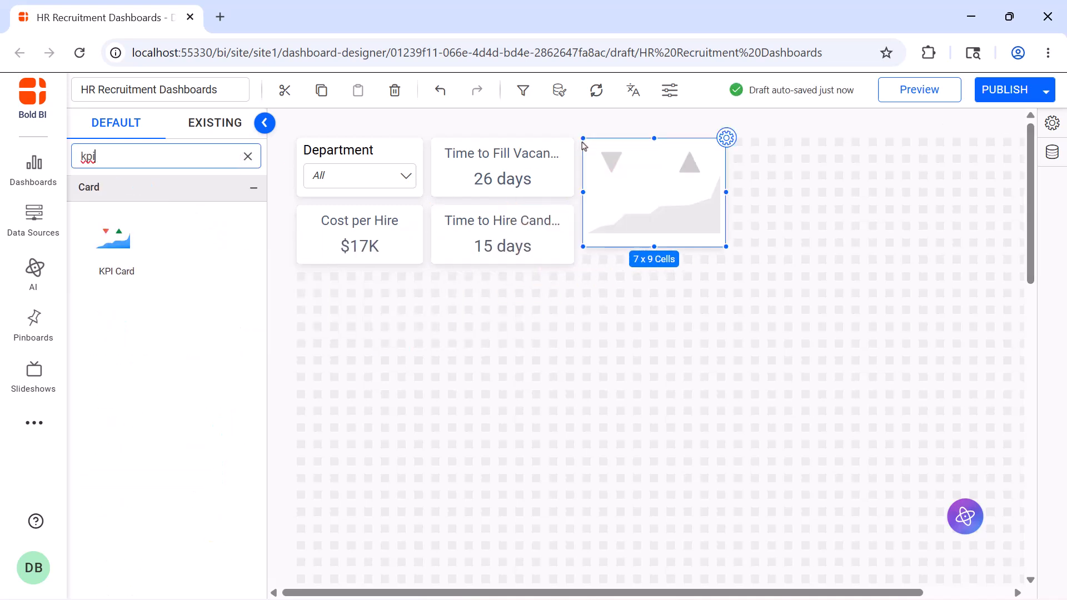
drag(723, 246, 704, 255)
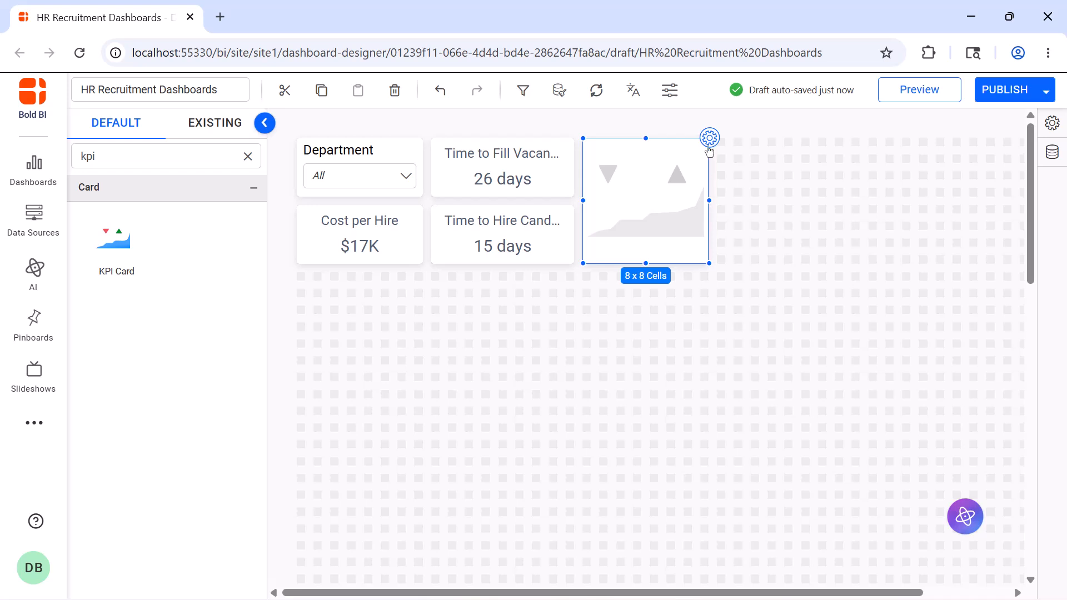
Step: Rename the new KPI card as Offer Acceptance Rate
click(709, 137)
click(743, 167)
key(ctrl+a)
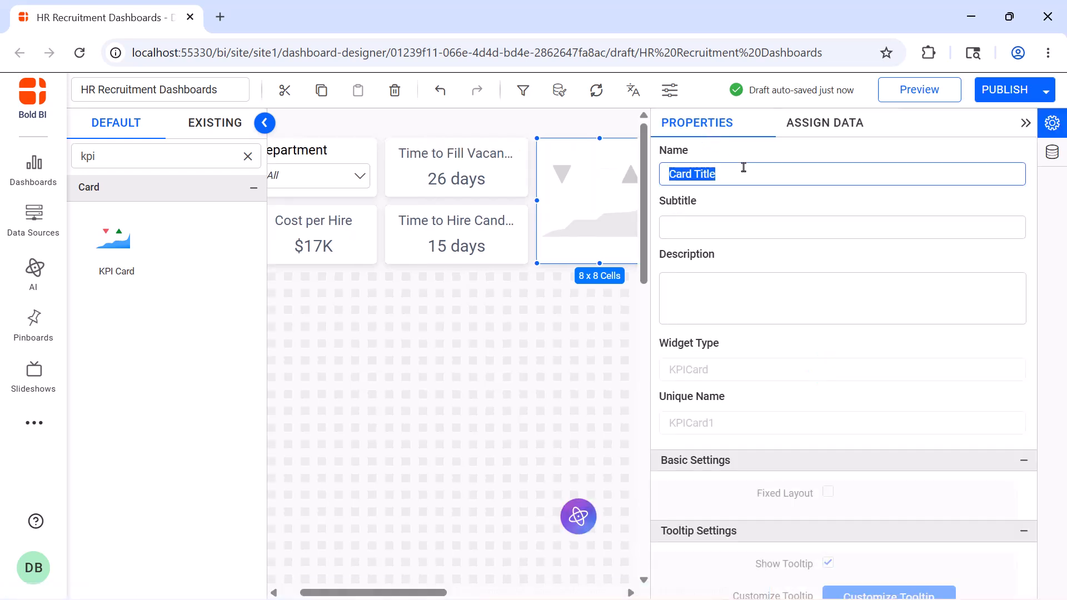
text(Offer Acceptance Rate)
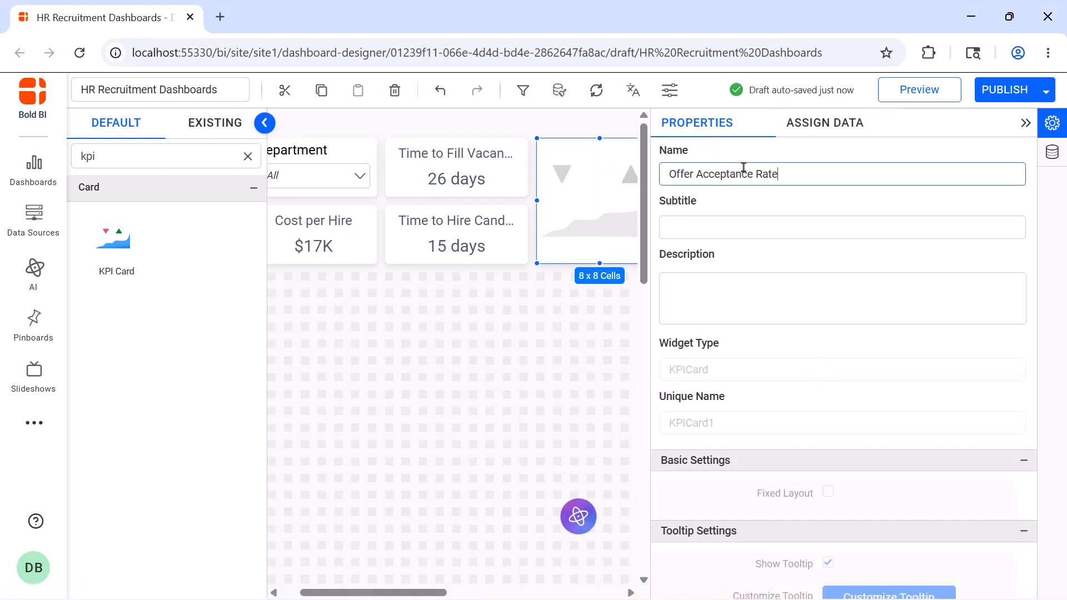
Step: Create and save an expression named Hired Candidates with the formula IF([Application_Status (Application_Status)]='Hired',1,0)
click(805, 126)
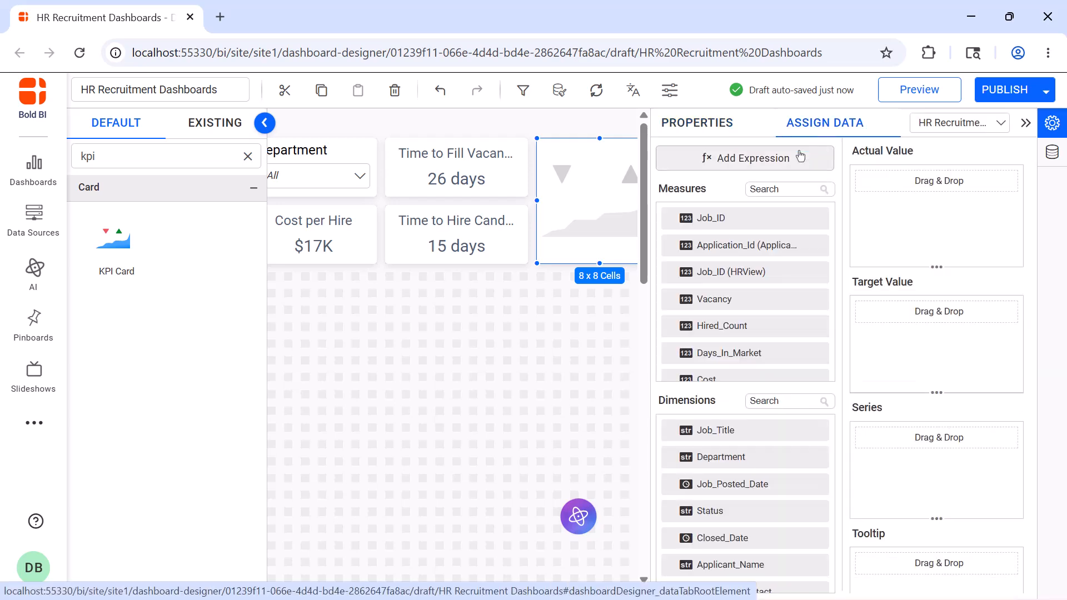
click(799, 157)
key(ctrl+a)
key(BackSpace)
text(Hired Candidates)
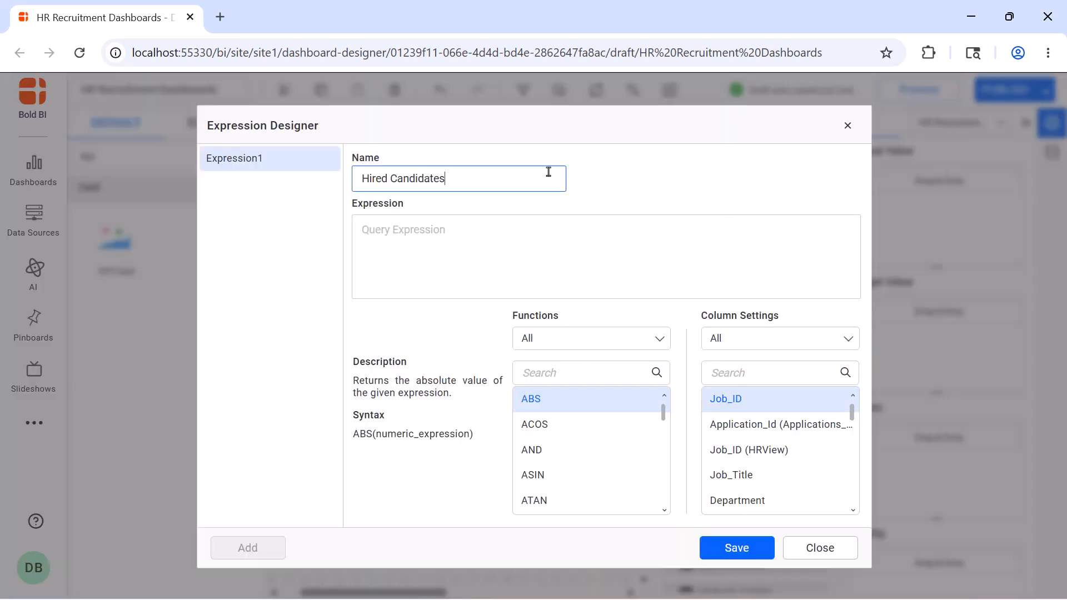
click(565, 221)
text(IF([Application_Status (Application_Status)]='Hired',1,0))
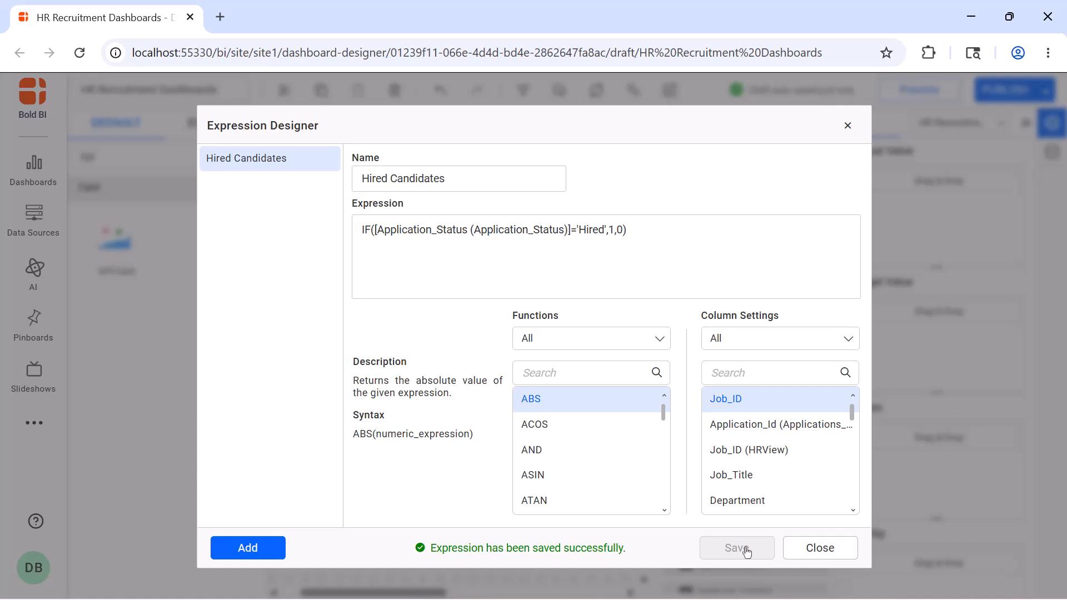
Step: Add and save a second expression named Offers Initiated with the formula IF([Application_Status (Application_Status)]='Offer Initiated',1,0)
click(269, 549)
double_click(412, 177)
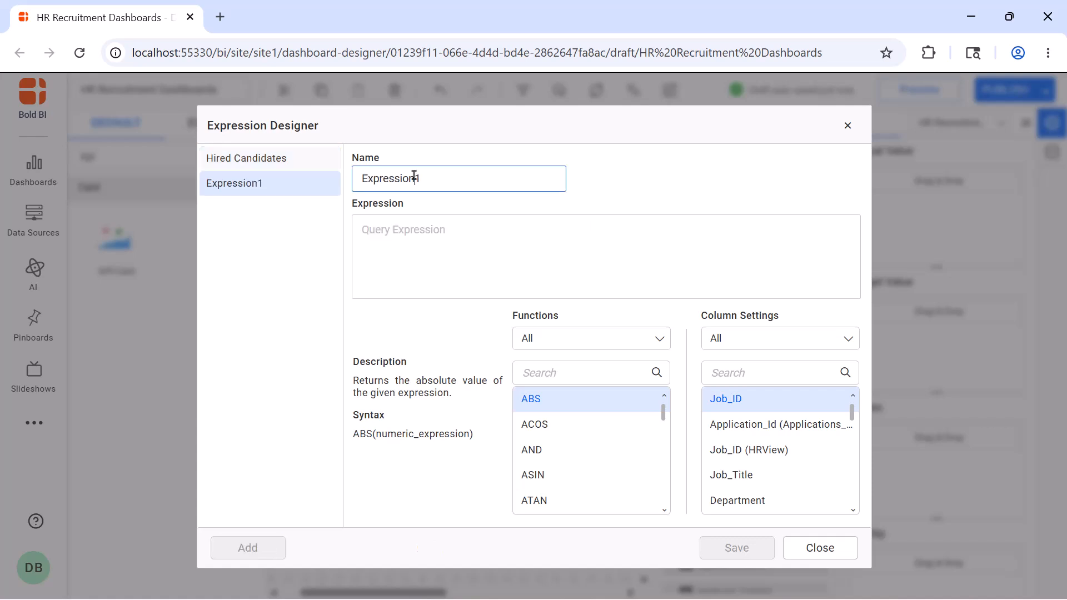
text(Offers Initiated)
click(415, 224)
text(IF([Application_Status (Application_Status)]='Offer Initiated',1,0))
click(710, 555)
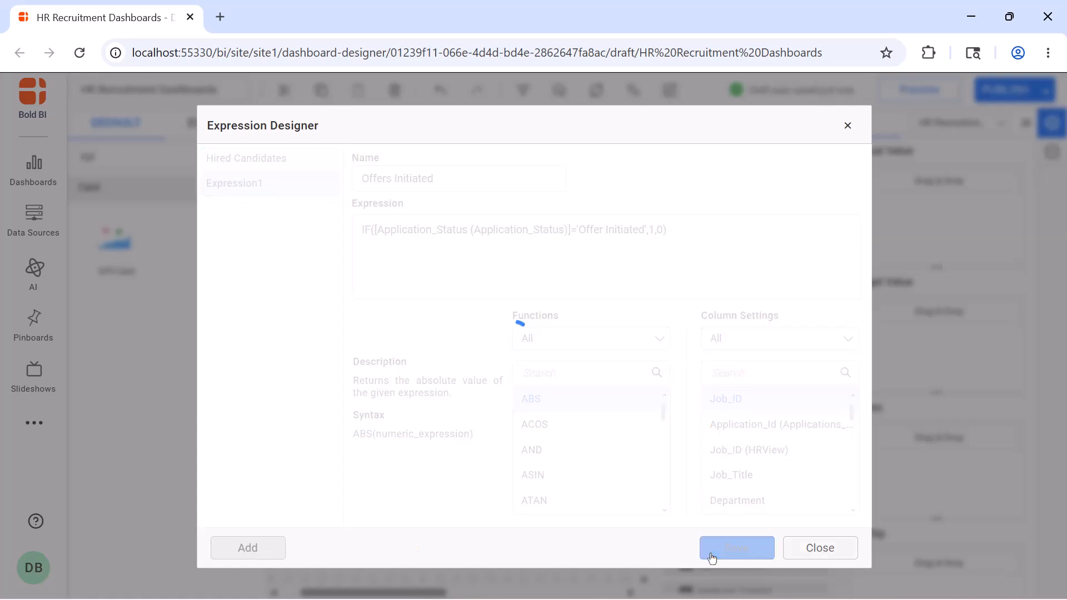
click(846, 127)
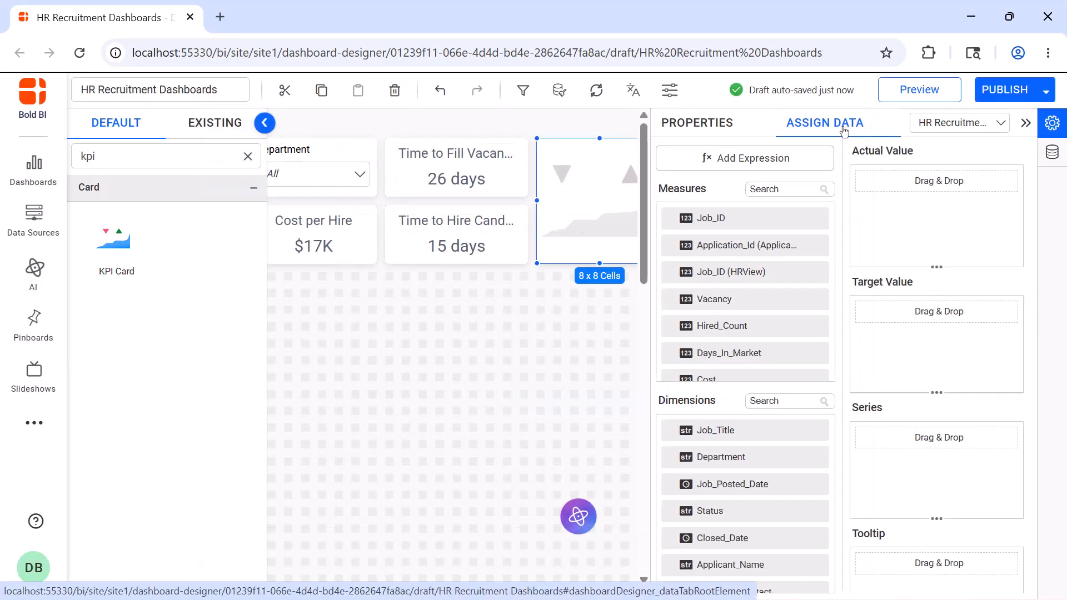
Step: Assign Hired Candidates as the Offer Acceptance Rate card's actual value and Offers Initiated as its target value
click(791, 189)
text(hi)
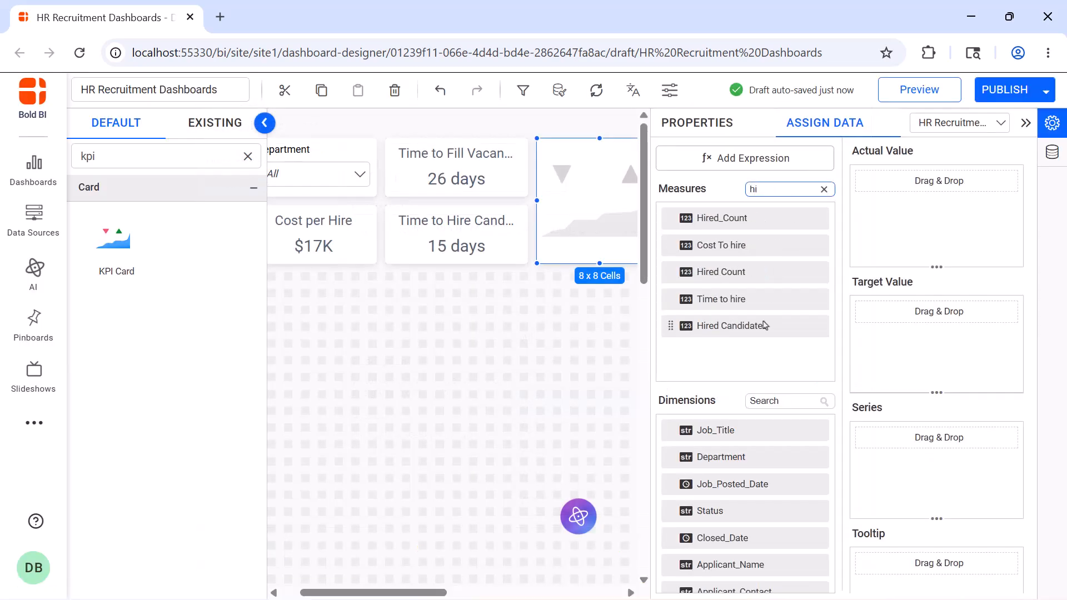
drag(791, 322, 863, 232)
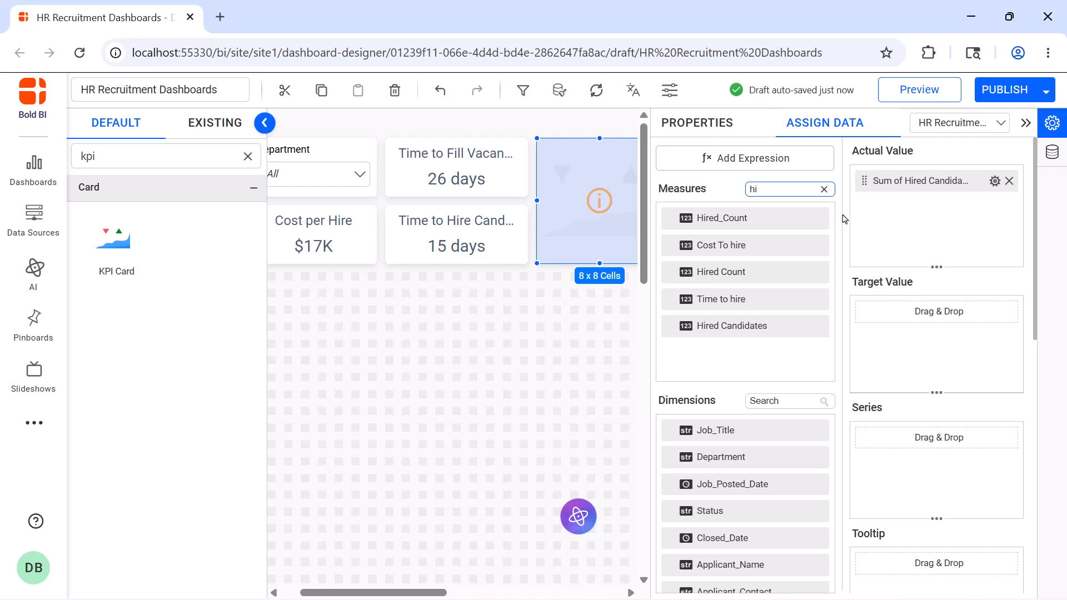
click(825, 189)
click(812, 189)
text(off)
drag(722, 299, 864, 328)
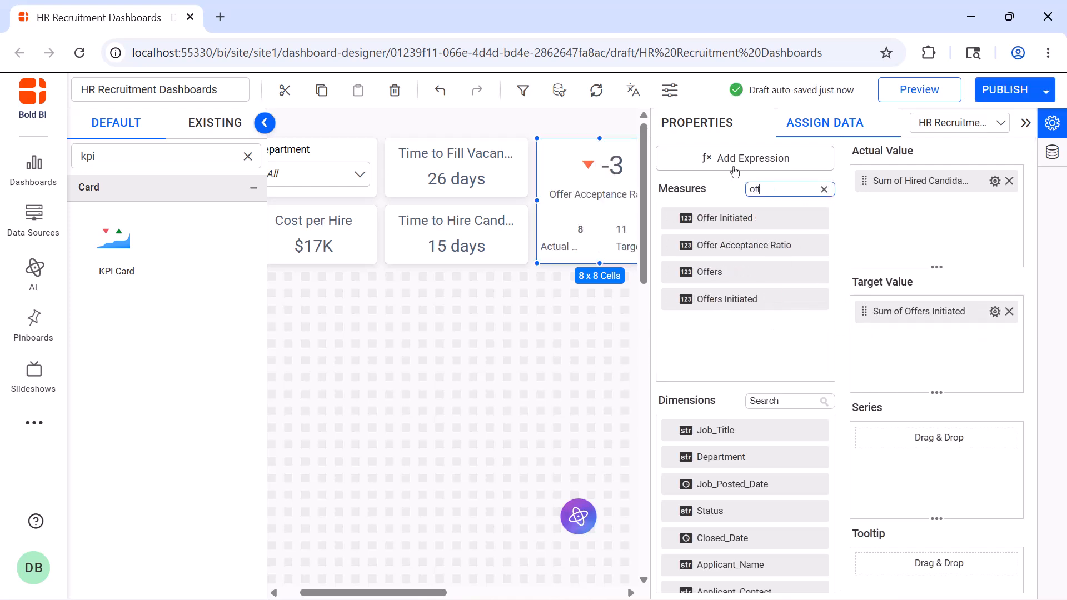
Step: Show the card's KPI value as Percent of Target at font size 25 and hide the indicator icon
click(697, 122)
scroll(871, 273, down, 10)
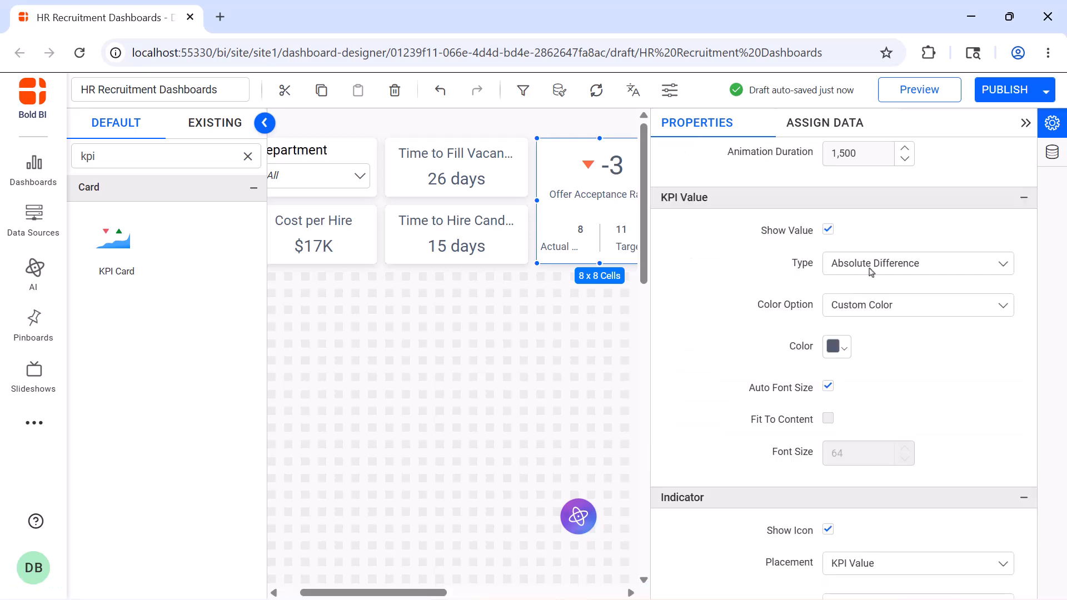
click(871, 272)
click(883, 342)
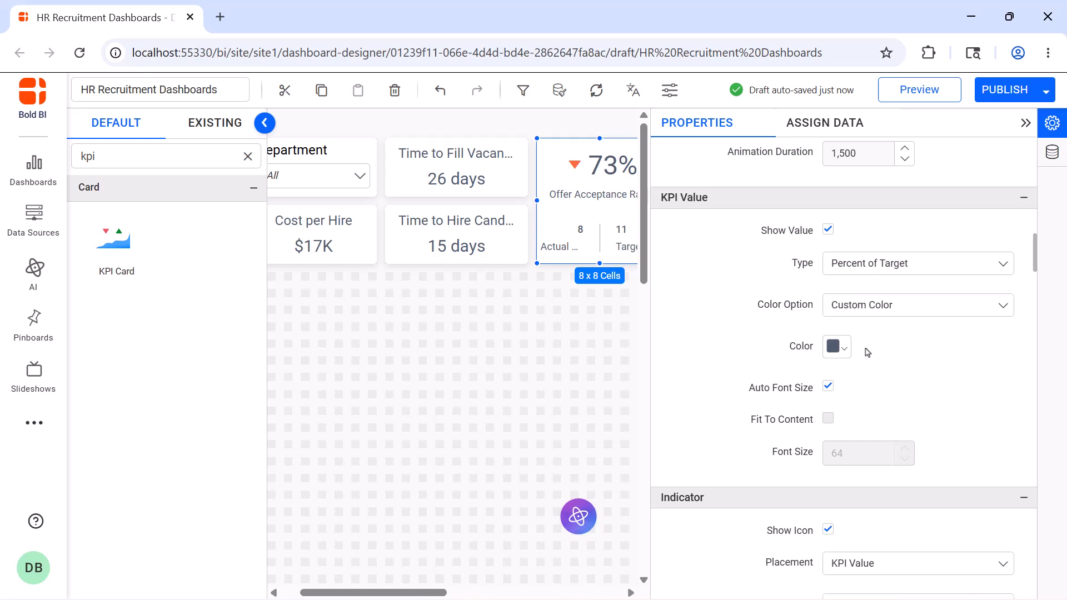
click(828, 386)
double_click(853, 454)
text(25)
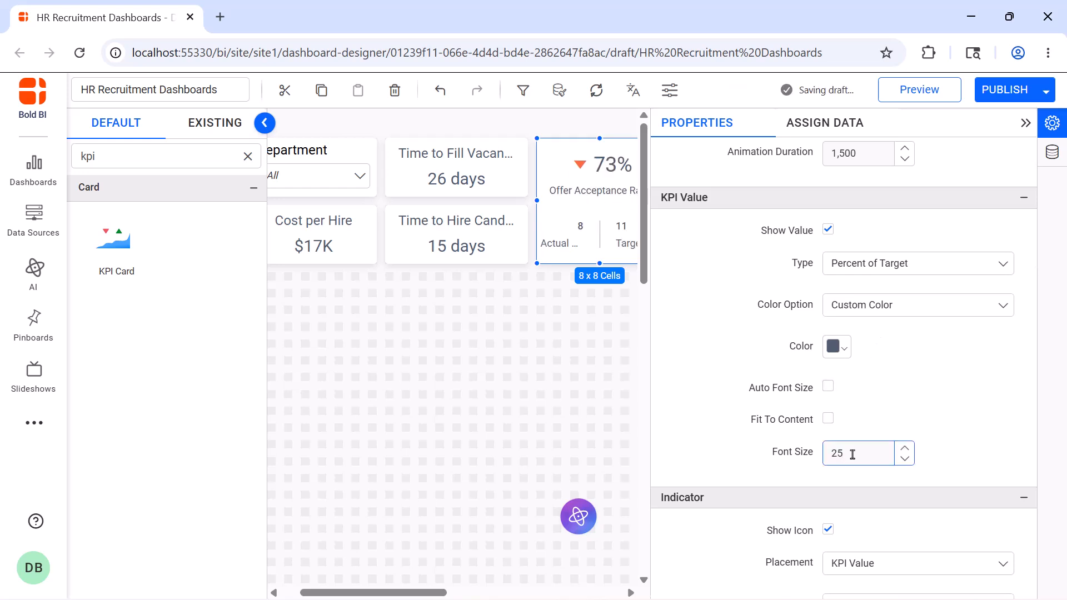
scroll(830, 196, down, 6)
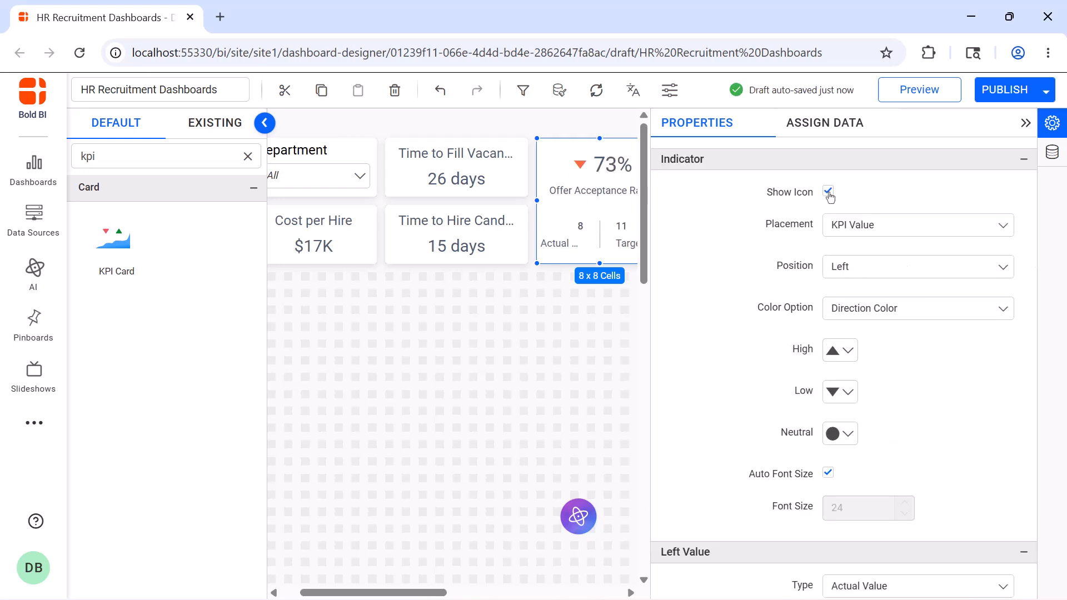
click(829, 194)
Step: Turn off automatic font sizing for the card's left value and caption, and set the caption to Accepted
scroll(830, 339, down, 7)
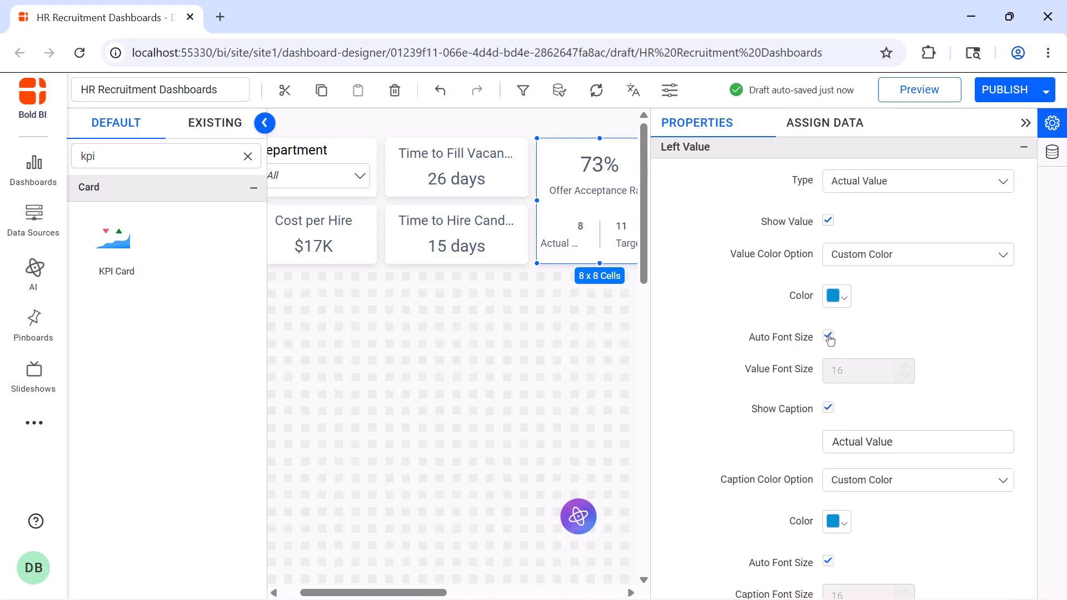
click(829, 337)
click(829, 562)
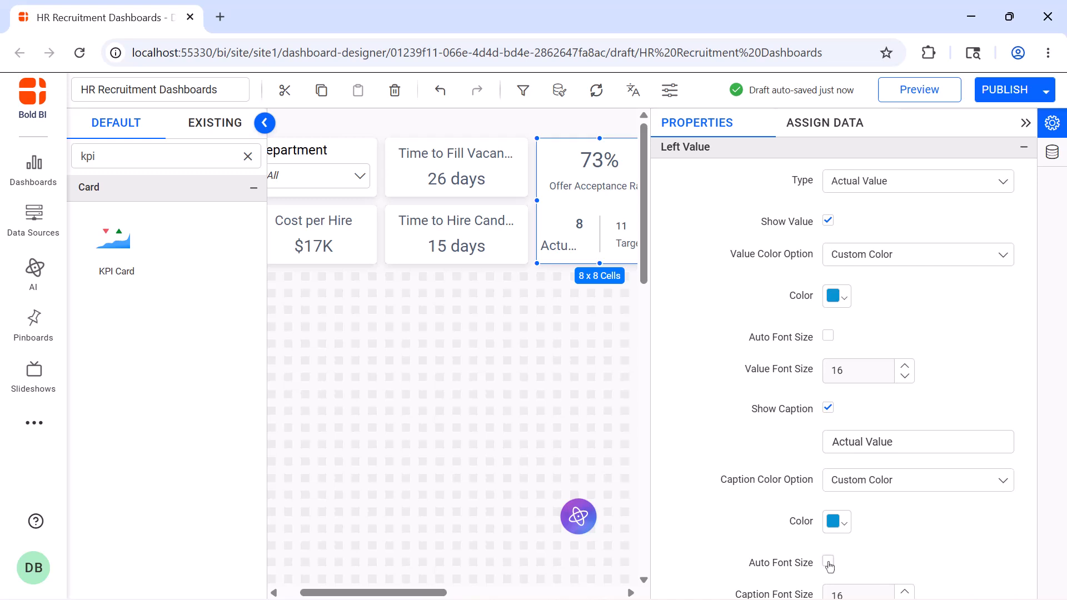
click(924, 450)
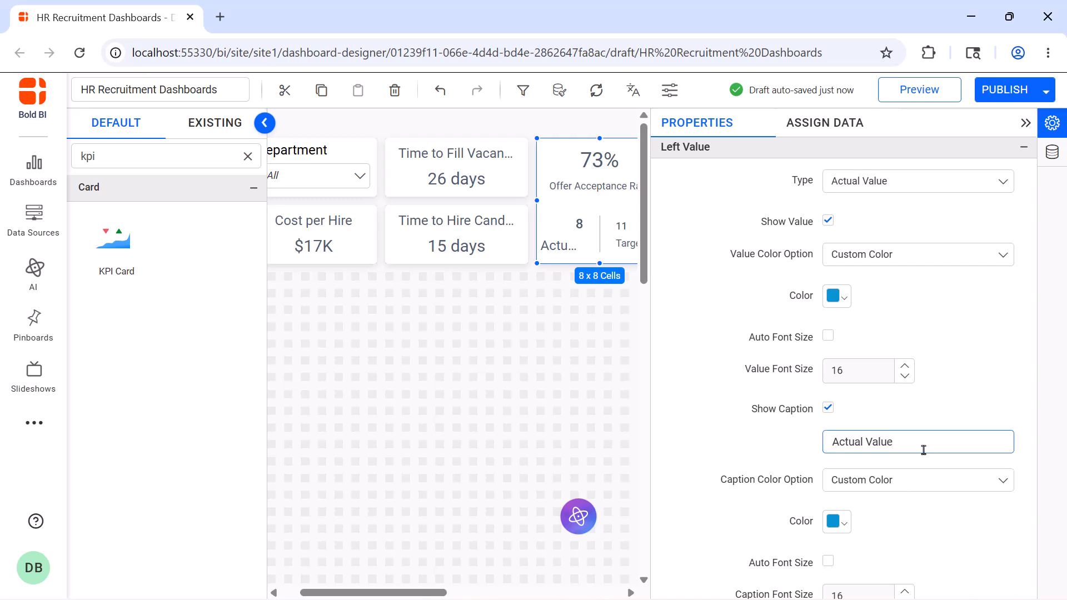
key(ctrl+a)
key(BackSpace)
text(Accepted)
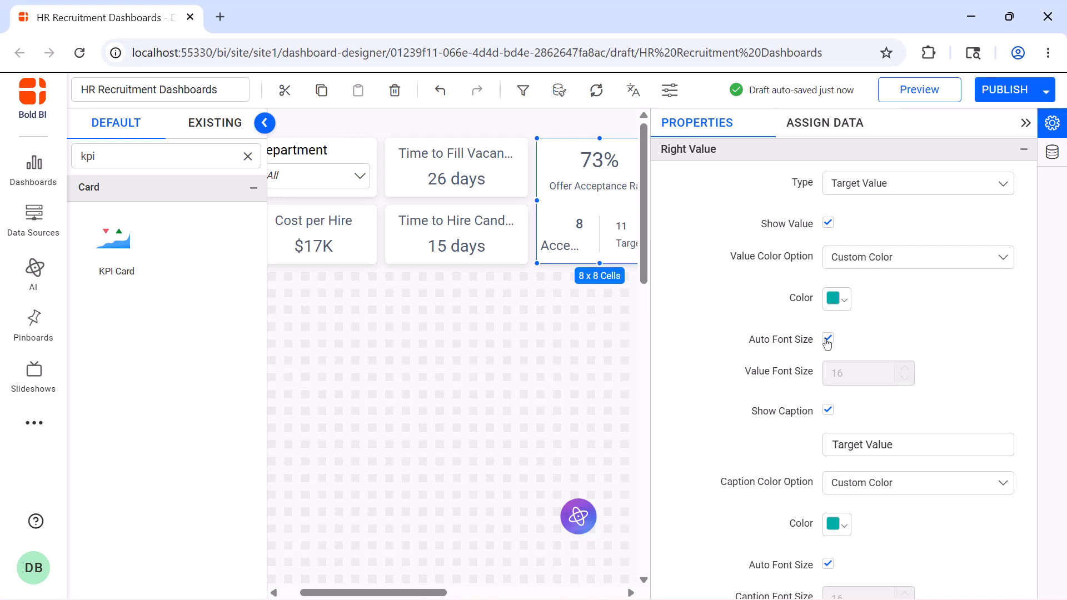
Step: Caption the card's right value Provided with automatic font sizing off for value and caption, and widen the card to 8 x 9 cells
click(827, 340)
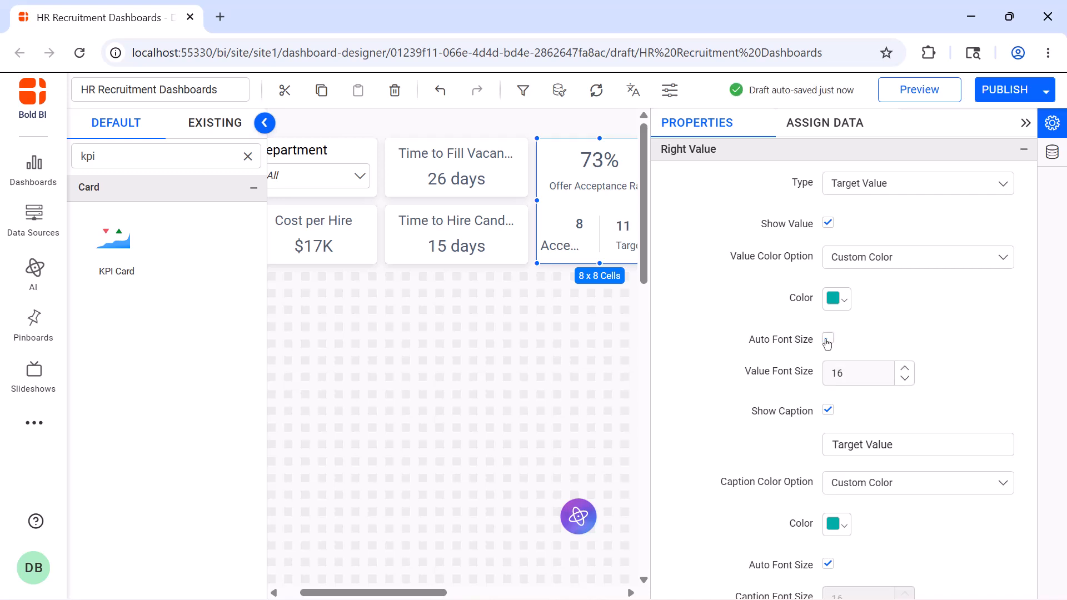
click(828, 564)
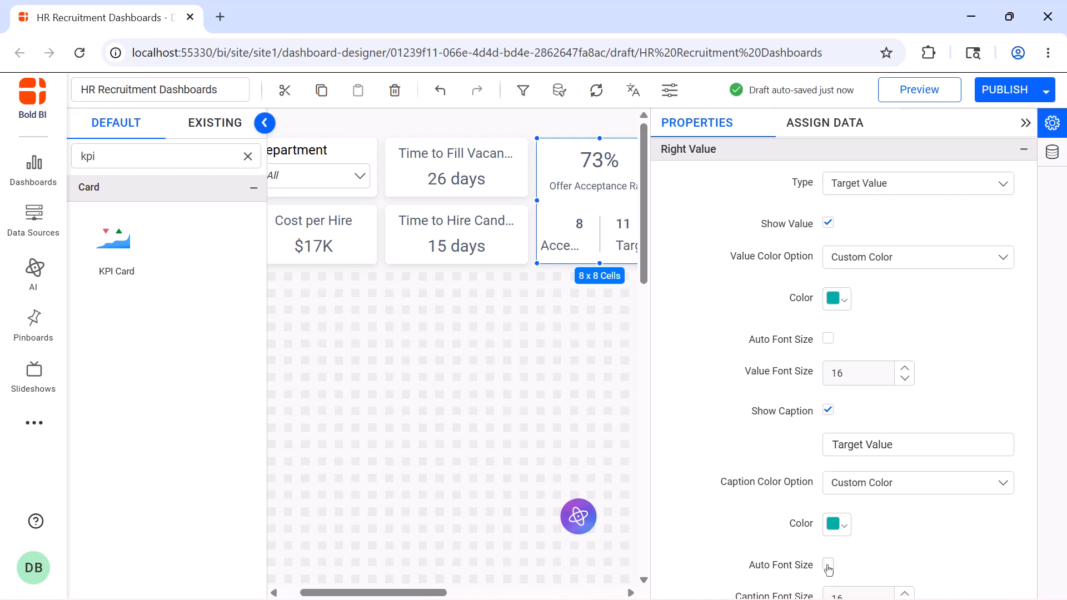
click(917, 446)
key(ctrl+a)
text(Provided)
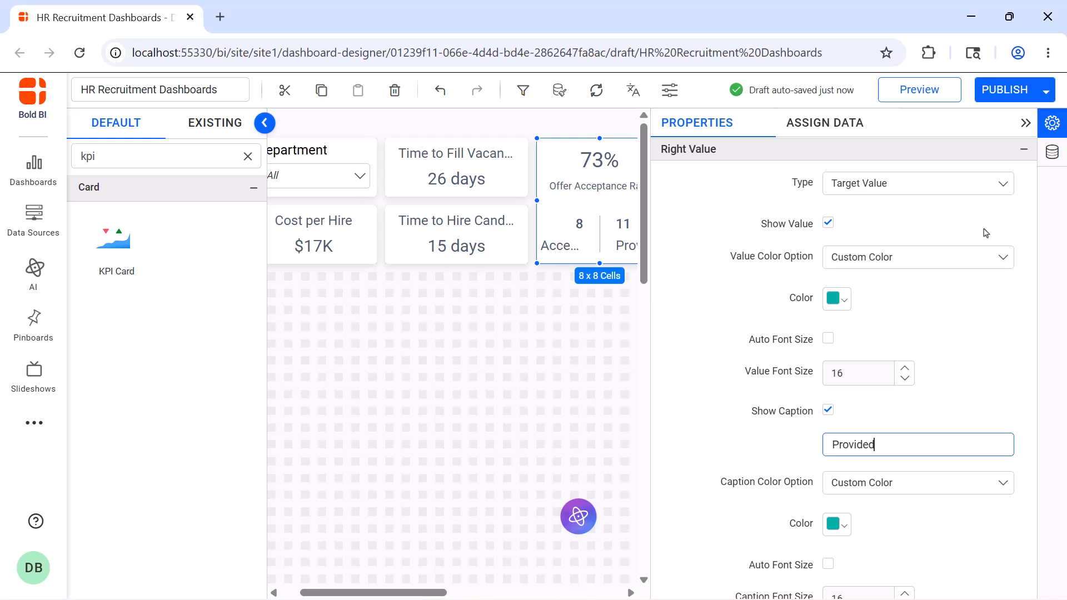
click(1024, 125)
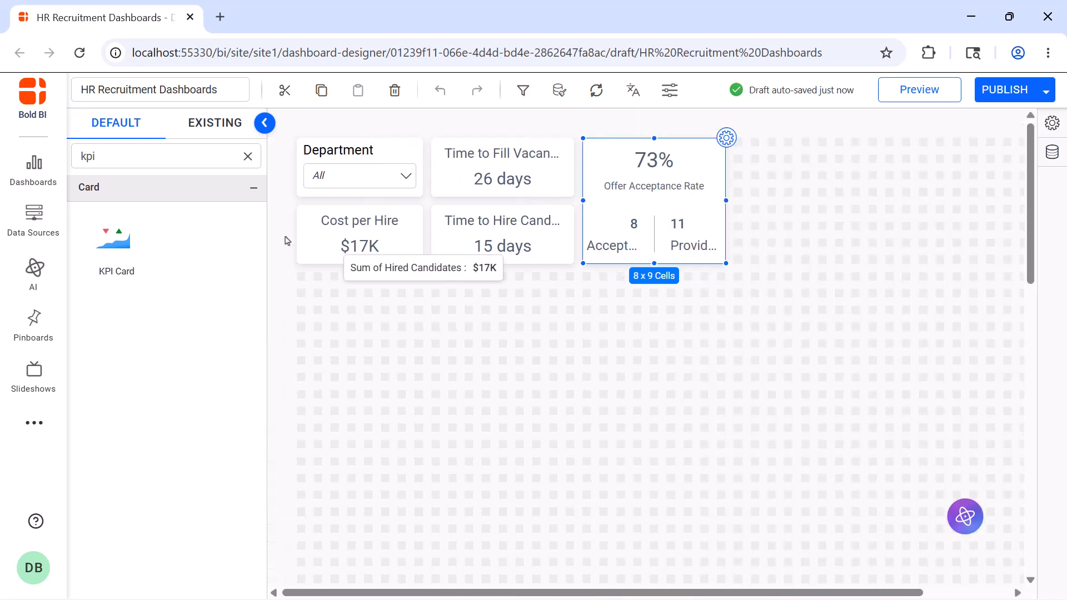
Step: Add a second KPI Card below the Cost per Hire card, resize it to 8 x 9 cells, and open its settings
drag(148, 278, 305, 280)
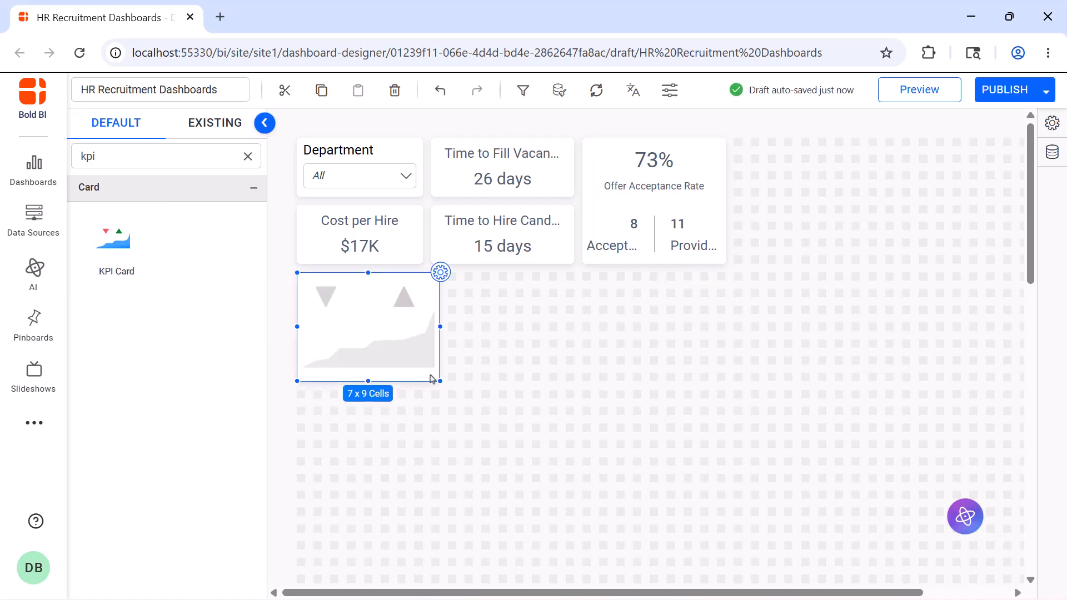
drag(439, 381, 439, 395)
click(448, 278)
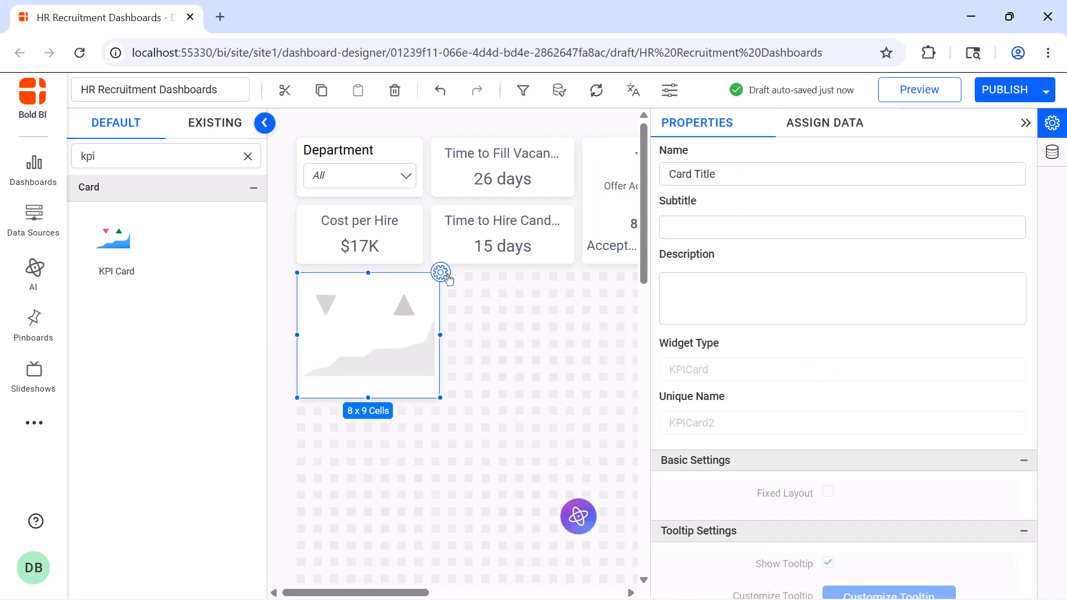
Step: Rename the second KPI card as Rejection Rate and open its data assignment
click(752, 173)
key(ctrl+a)
text(Rejection Rate)
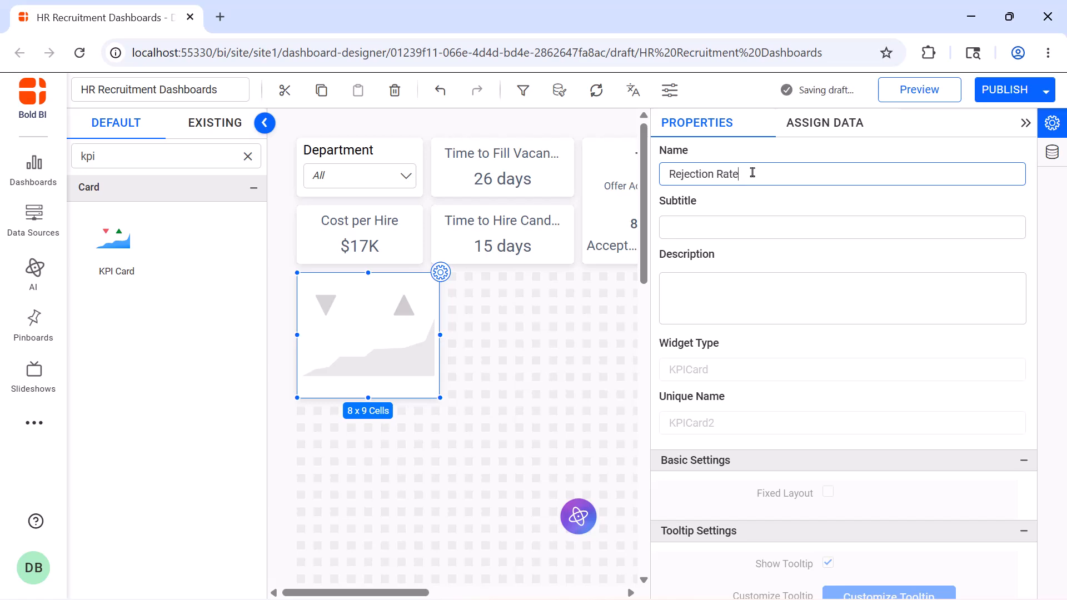
click(825, 131)
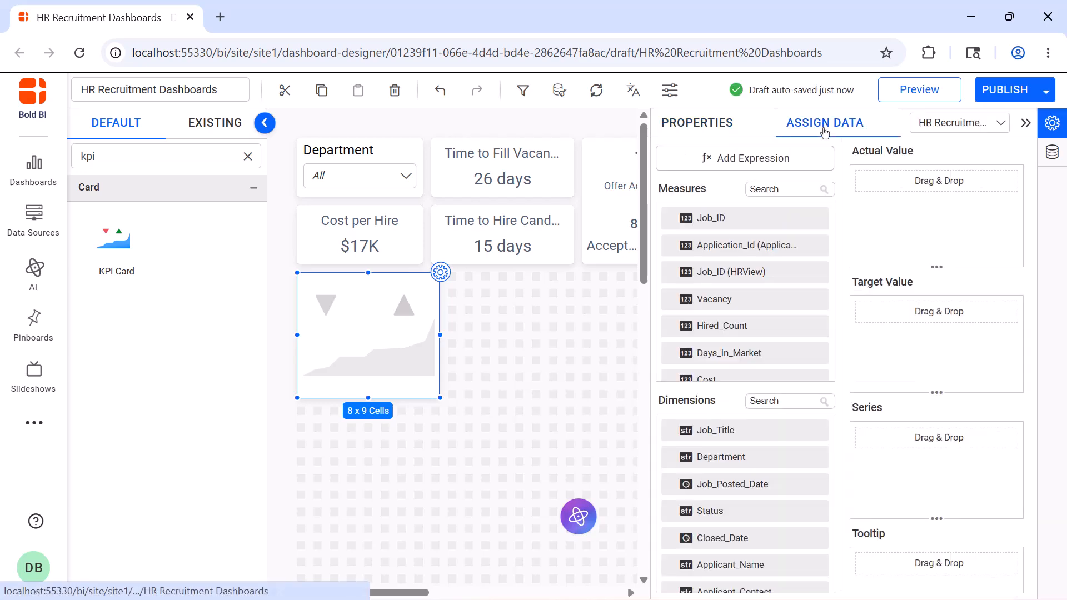
Step: Create and save an expression named Shortlisted Candidates with the formula IF([Application_Status (Application_Status)]='Shortlisted',1,0)
click(806, 157)
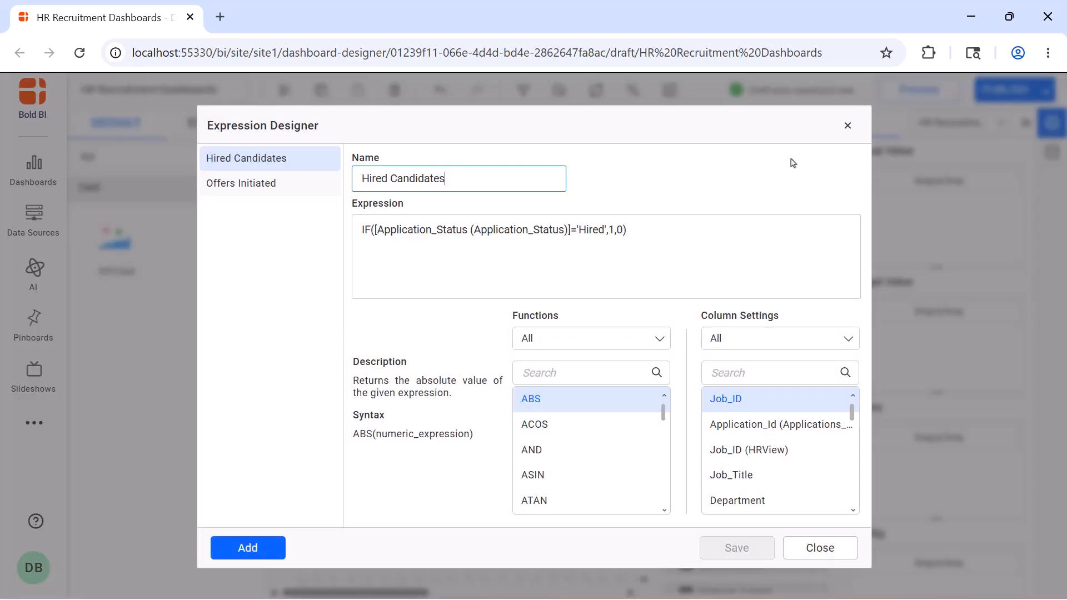
click(262, 545)
click(476, 188)
key(ctrl+a)
text(Shortlisted Candidates)
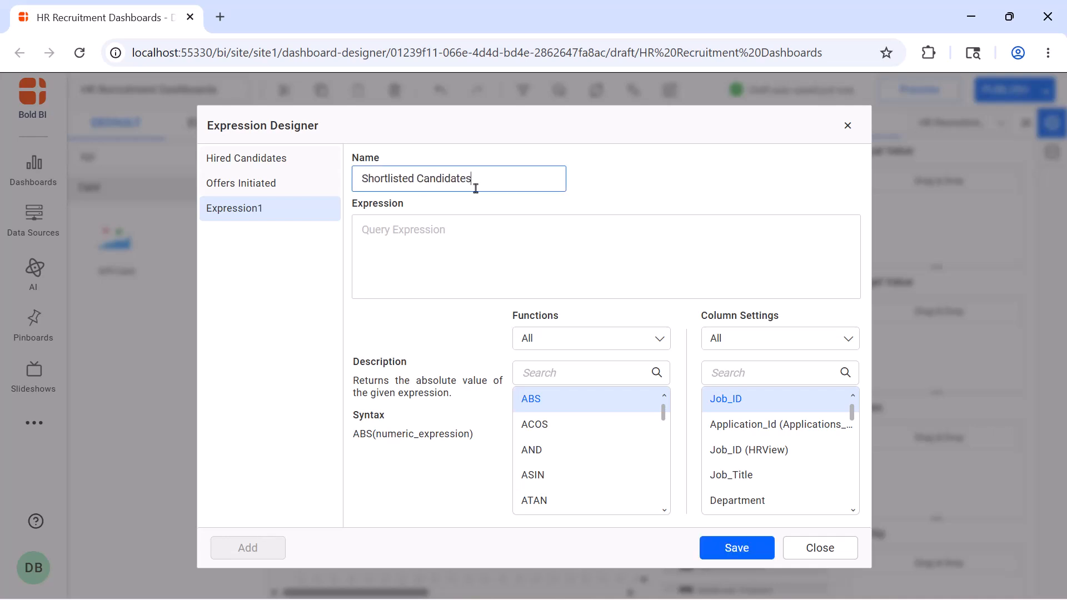
click(464, 228)
text(IF([Application_Status (Application_Status)]='Shortlisted',1,0))
click(725, 548)
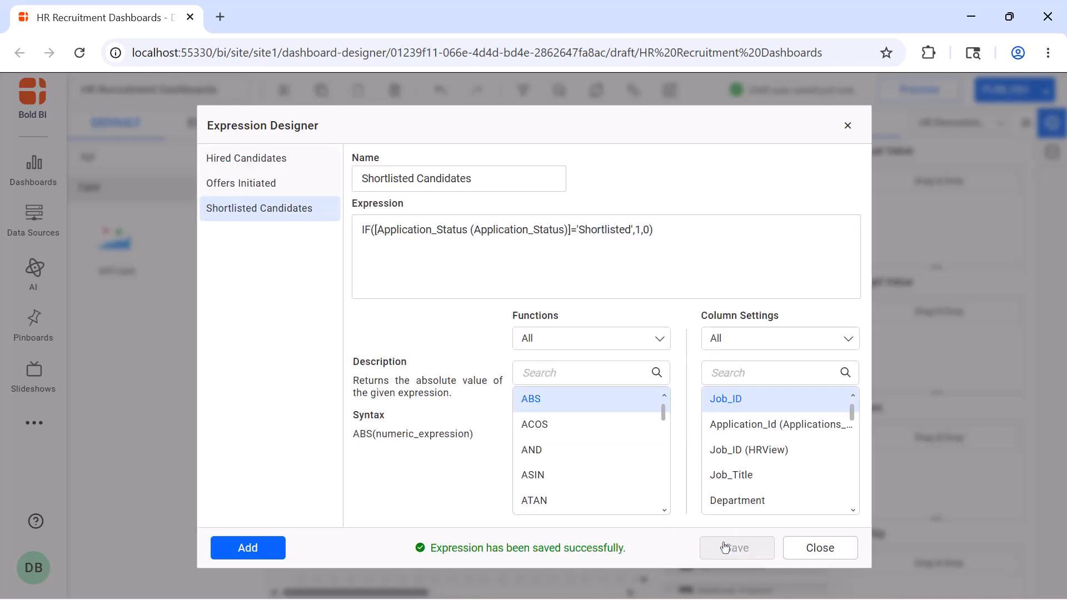
Step: Create and save an expression named Rejected Candidates with the formula COUNT([Application_Id])-SUM([Shortlisted Candidates]), and close the Expression Designer
click(256, 548)
click(466, 185)
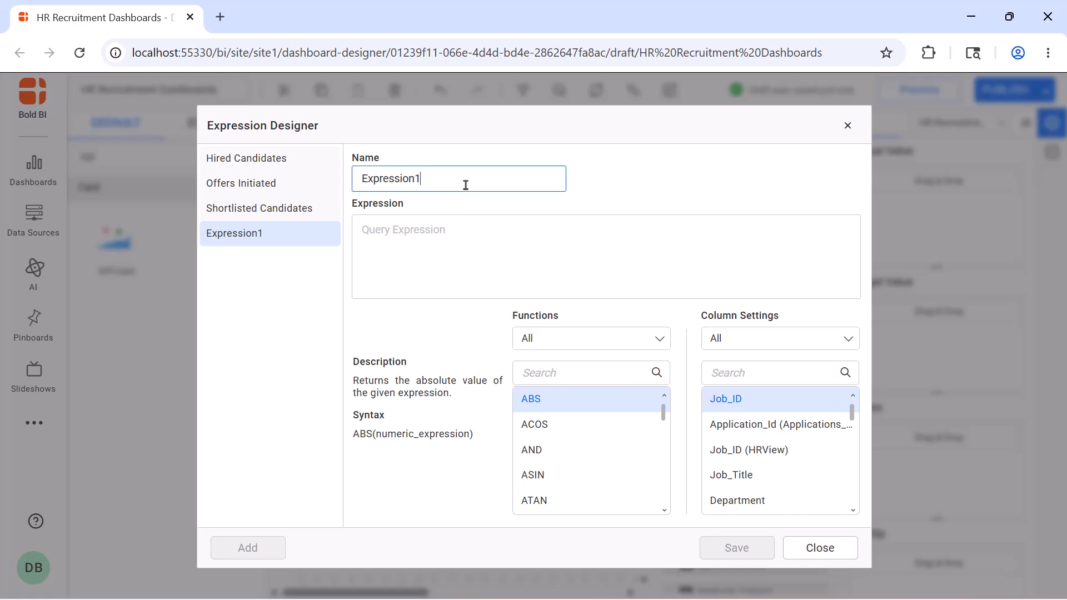
key(ctrl+a)
text(Rejected Candidates)
click(466, 223)
text(COUNT([Application_Id])-SUM([Shortlisted Candidates]))
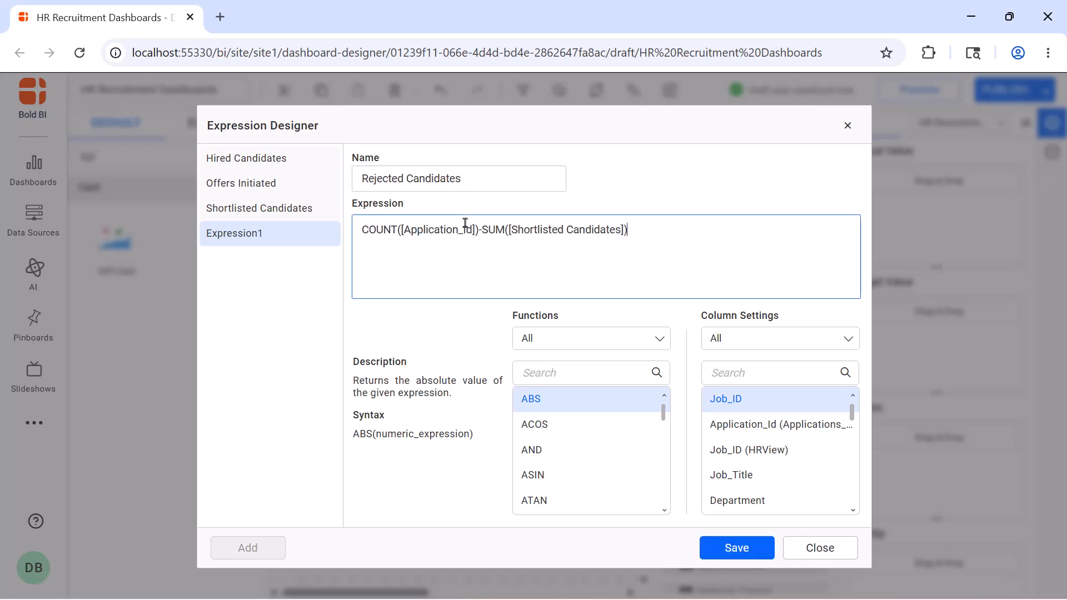
click(721, 546)
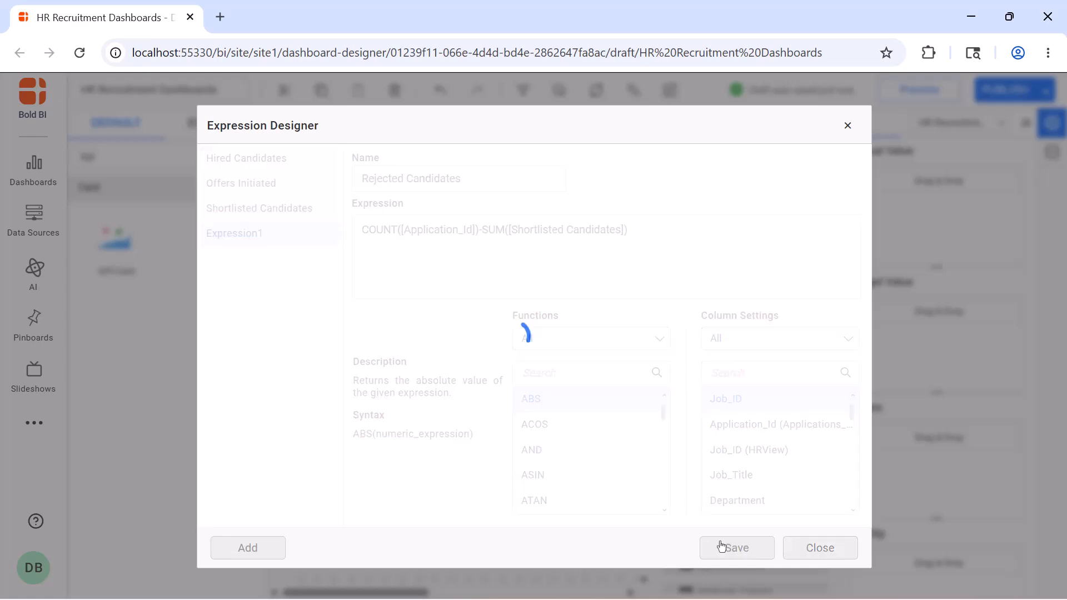
click(848, 126)
Step: Assign Rejected Candidates as the Rejection Rate card's actual value and the Count of Application_Id as its target value
click(787, 189)
text(rej)
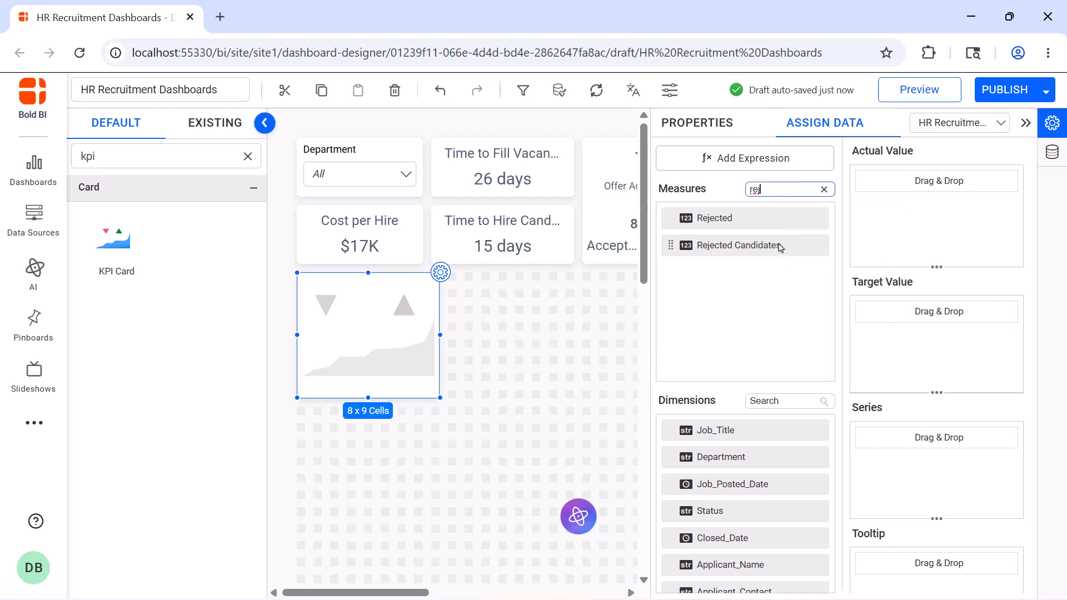
drag(780, 248, 868, 230)
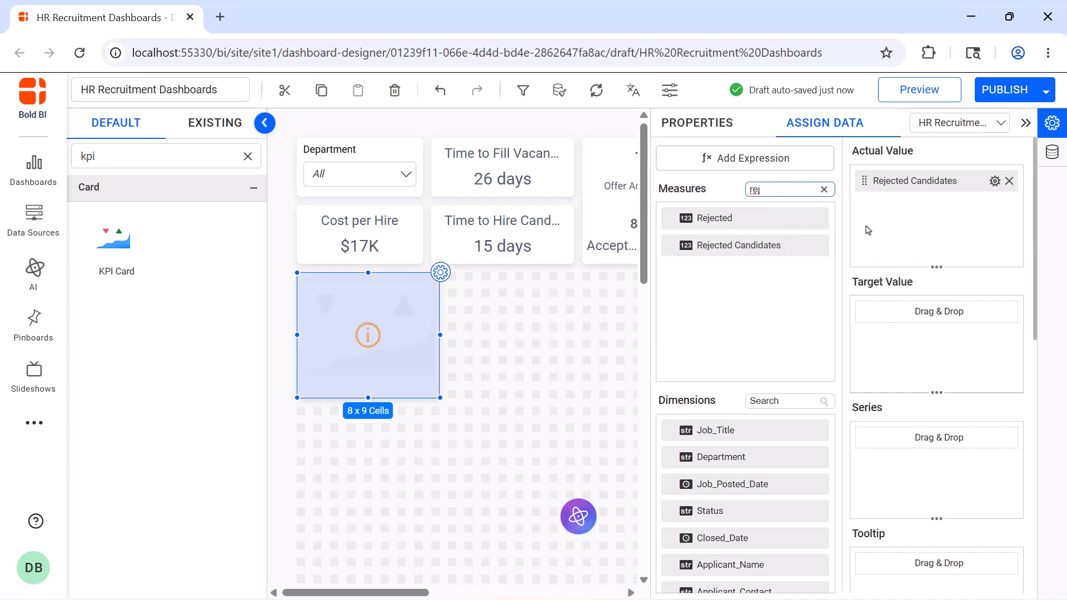
click(824, 189)
drag(744, 245, 864, 345)
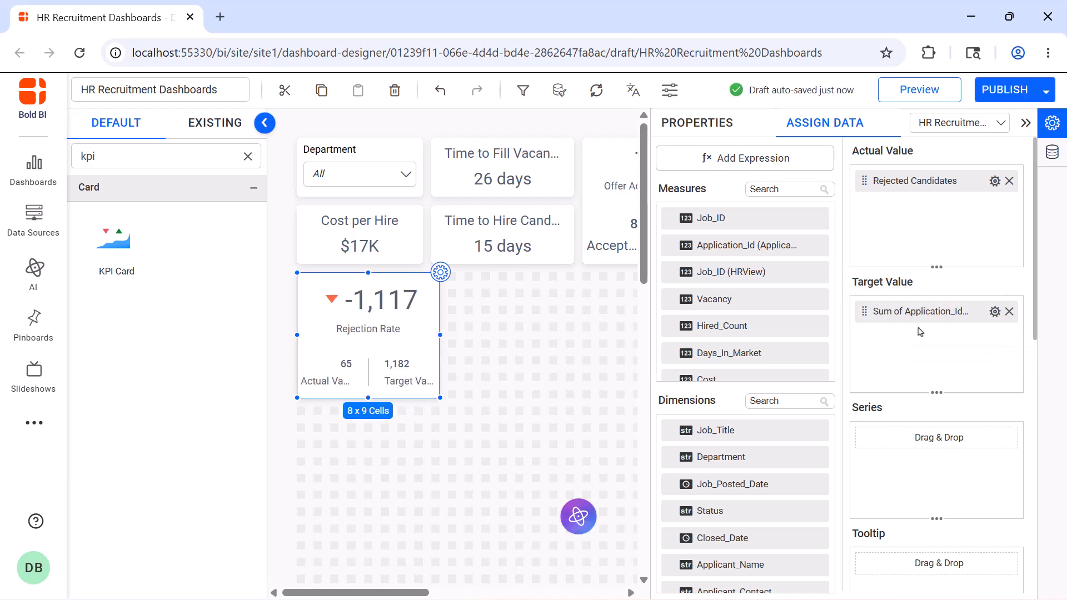
click(995, 311)
click(920, 386)
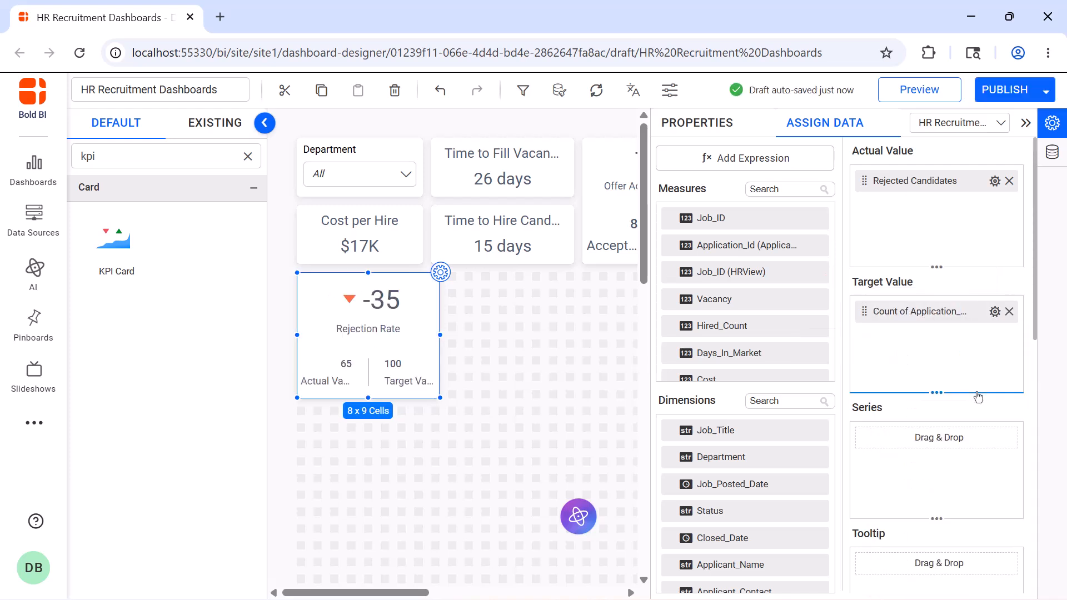
click(710, 136)
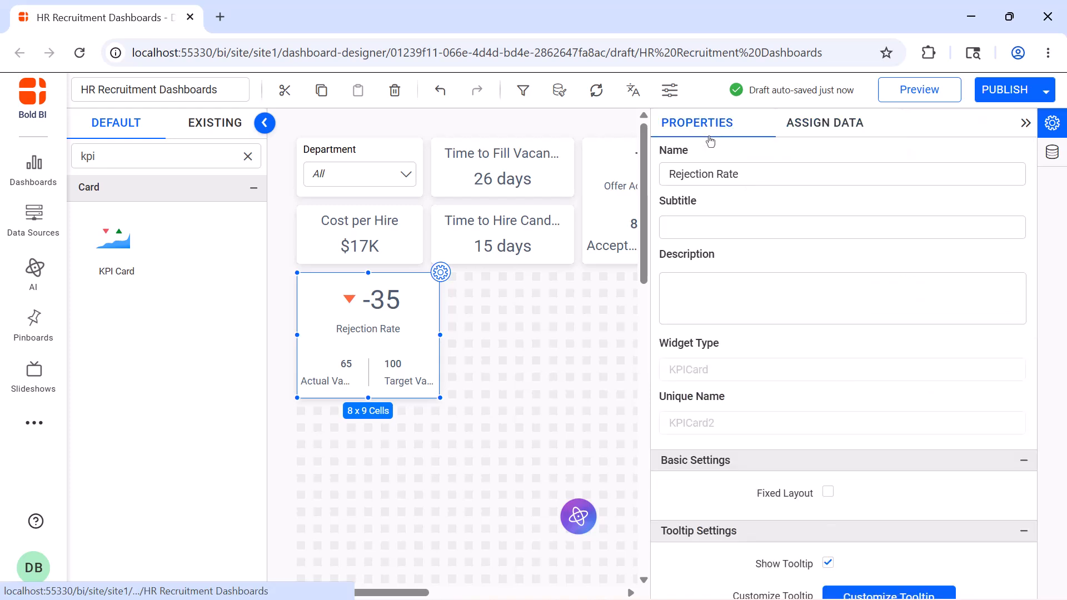
click(1025, 124)
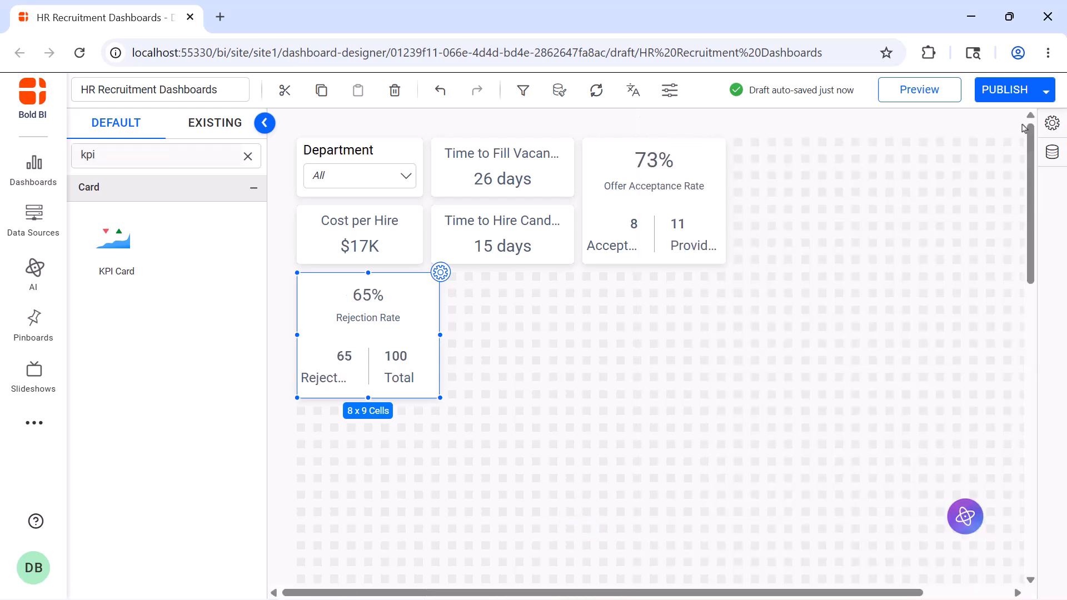
Step: Add a third KPI Card beside the Rejection Rate card, resize it to 8 x 8 cells, and name it Hire Conversion
drag(136, 272, 501, 311)
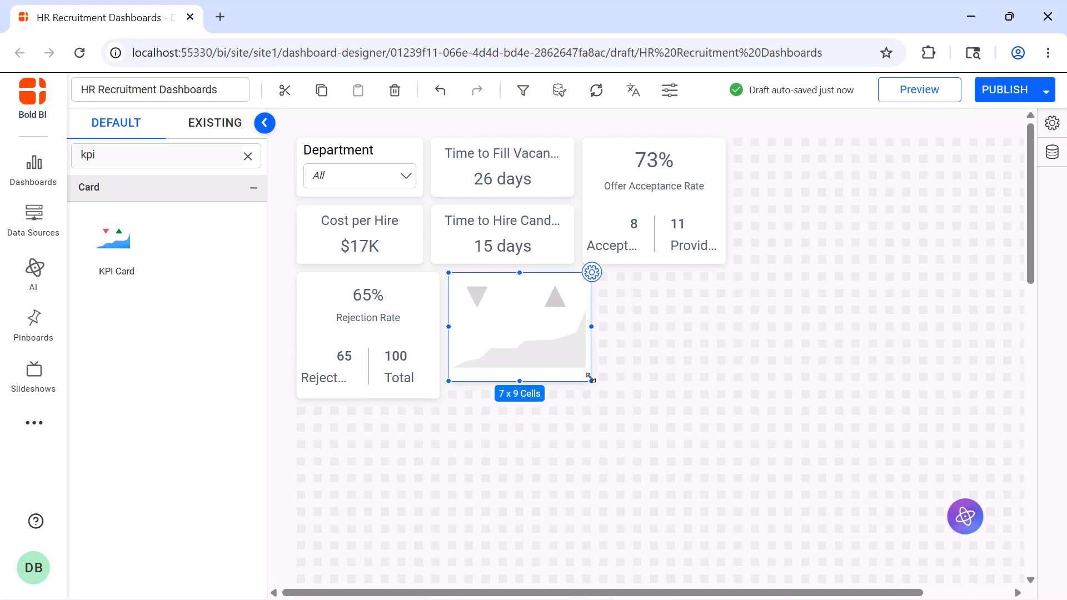
drag(589, 378, 572, 401)
click(575, 273)
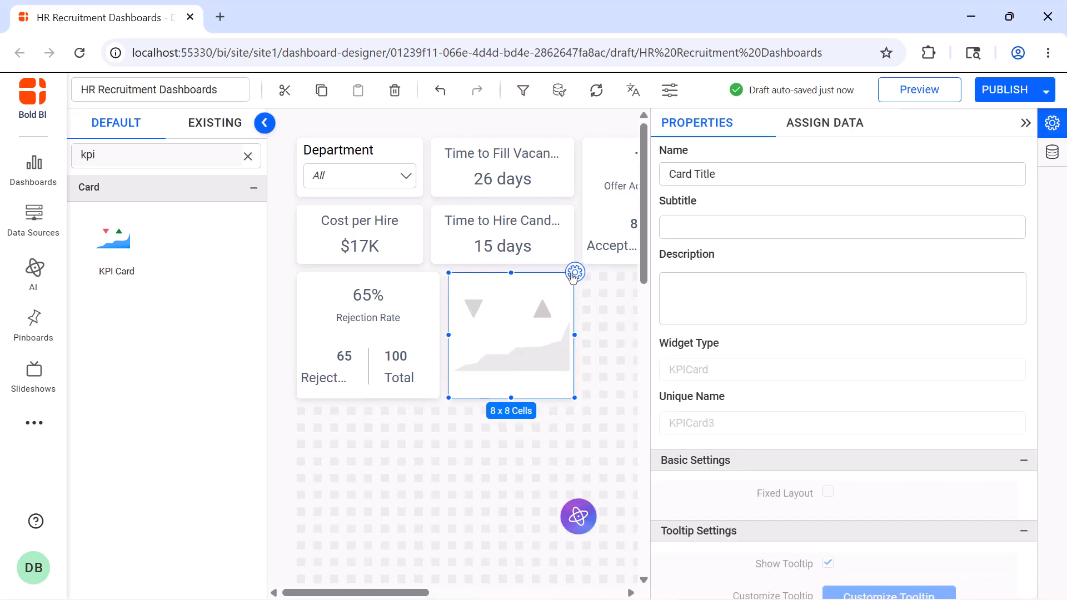
click(759, 182)
key(ctrl+a)
text(Hire Conversion)
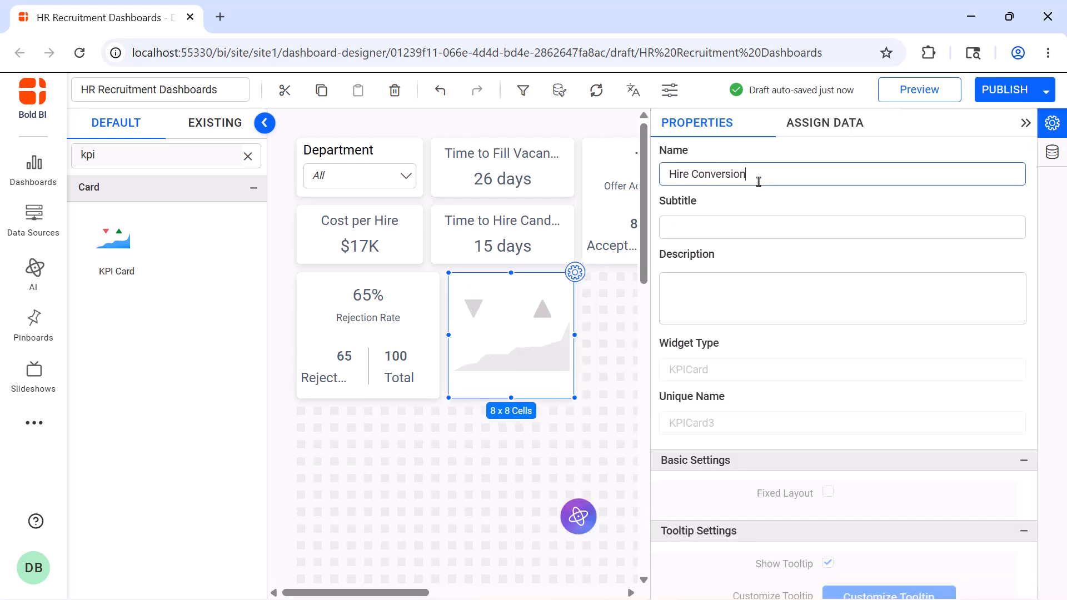
Step: Assign Hired Candidates as the Hire Conversion card's actual value and Shortlisted Candidates as its target value
click(834, 135)
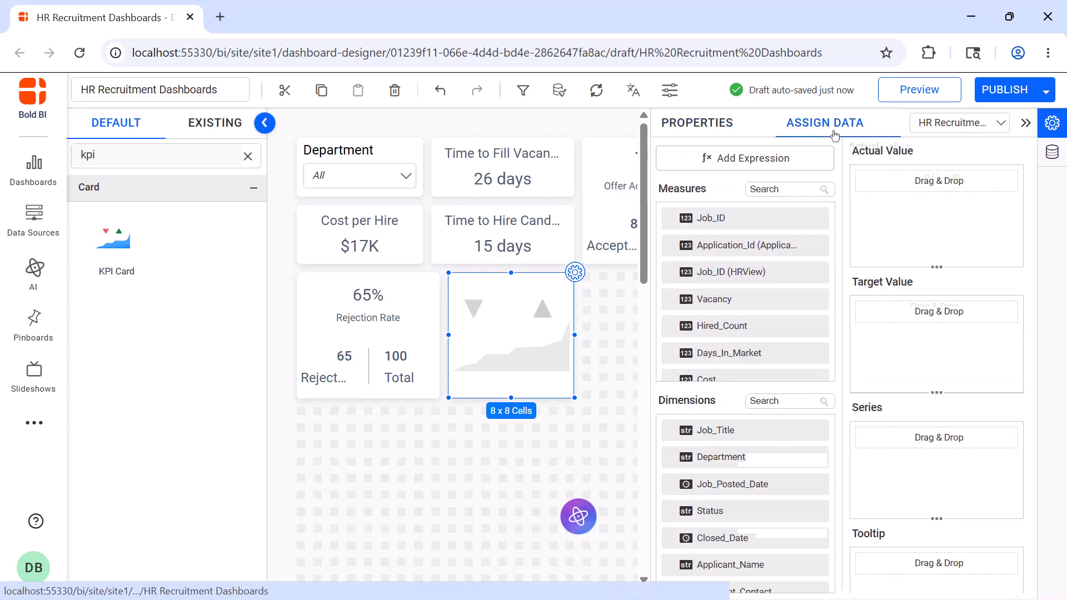
click(805, 186)
text(Can)
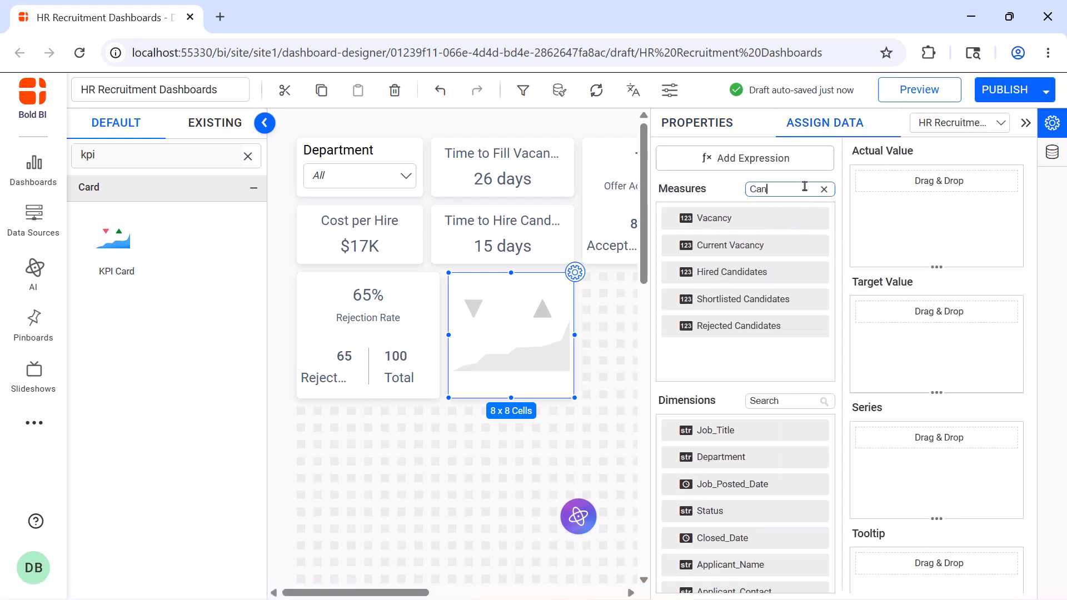
drag(786, 274, 863, 234)
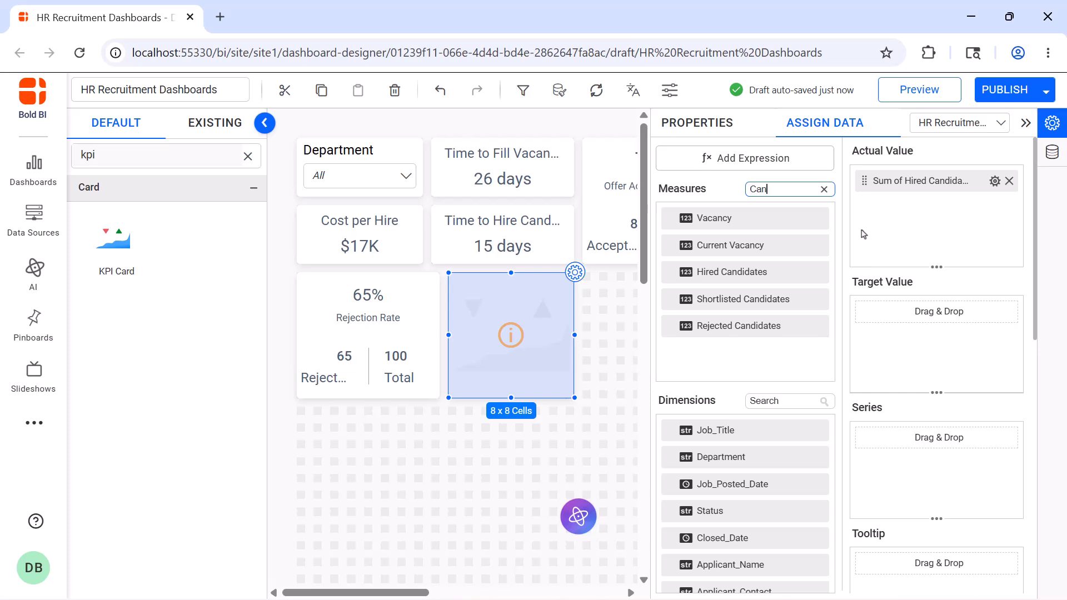
drag(814, 299, 878, 328)
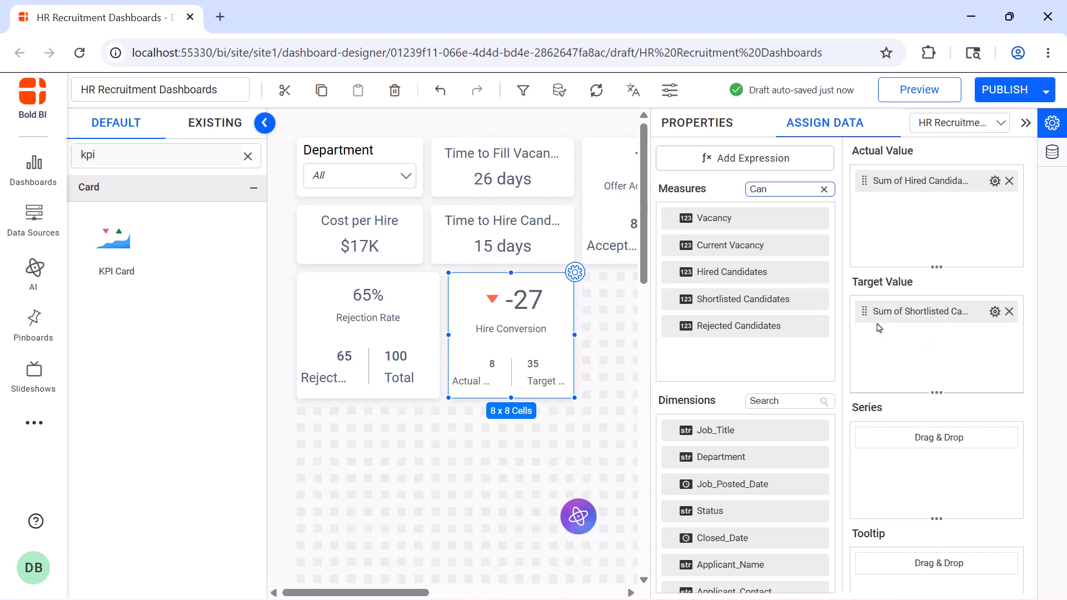
click(701, 124)
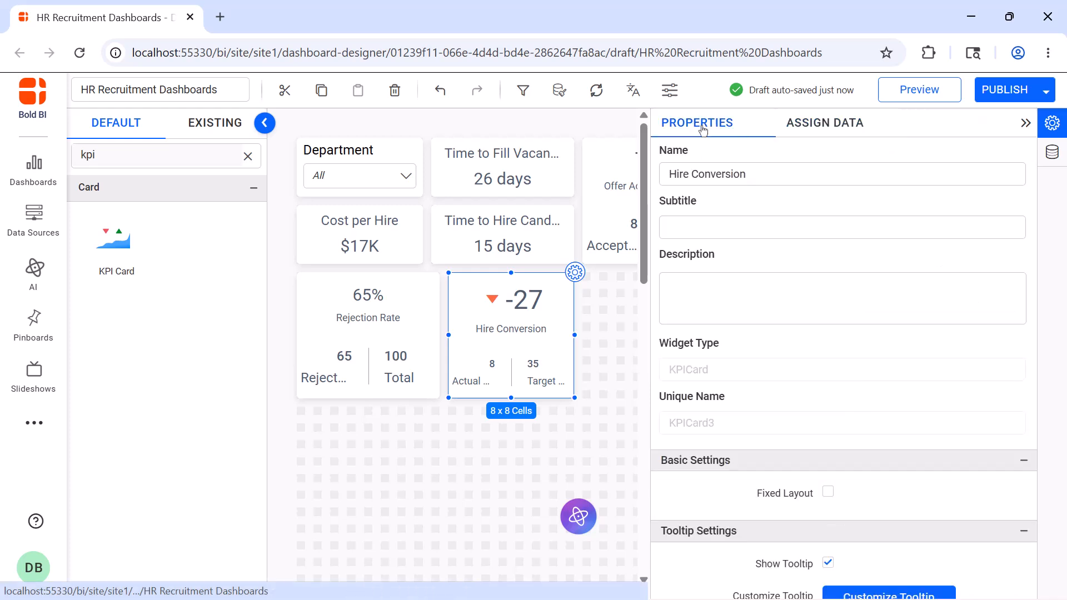
click(1025, 123)
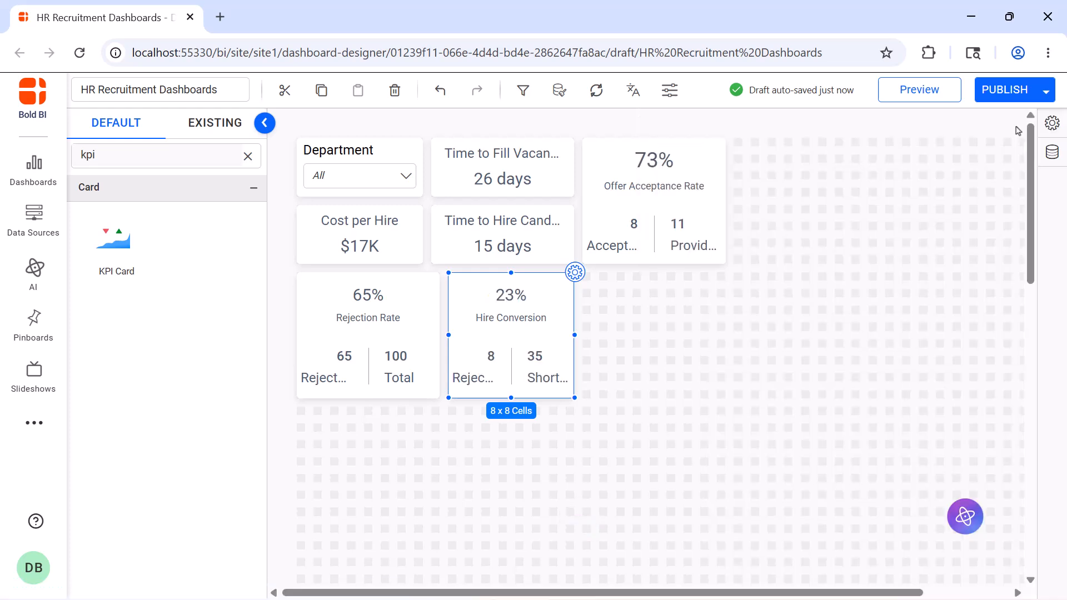
Step: Add a fourth KPI Card beside the Hire Conversion card, resize it to 8 x 9 cells, and name it Vacancy Fill Rate
drag(139, 248, 612, 294)
drag(724, 384, 725, 398)
click(726, 273)
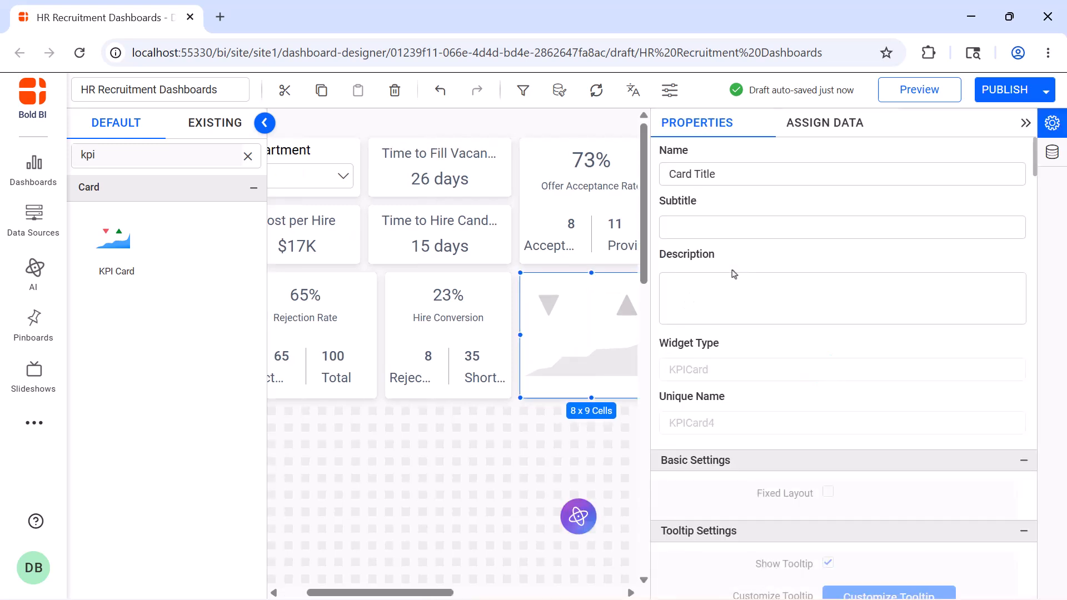
click(763, 177)
key(ctrl+a)
key(BackSpace)
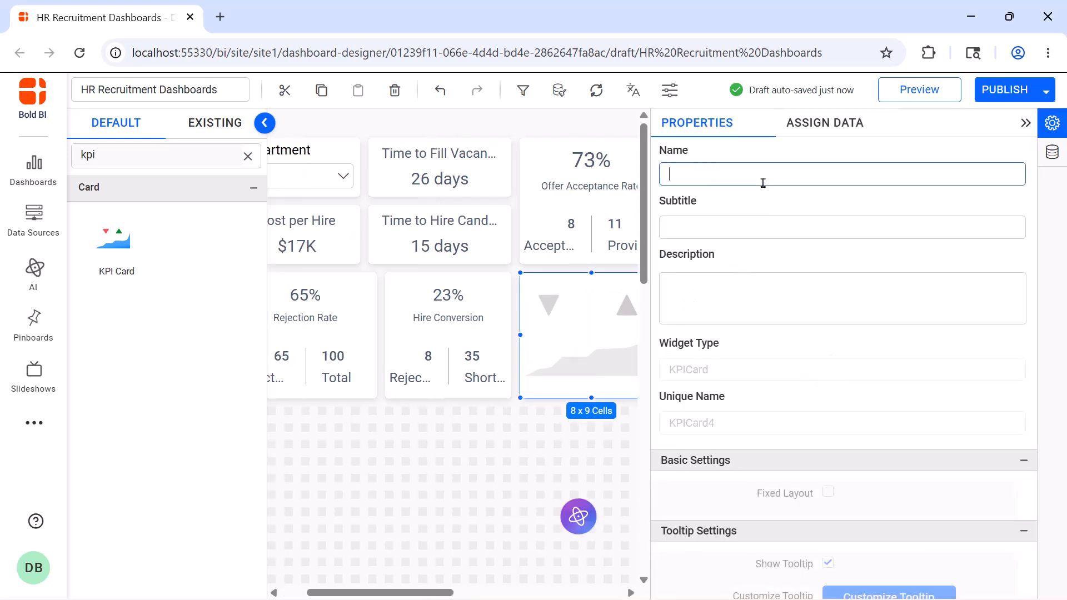
text(Vacancy Fill Rate)
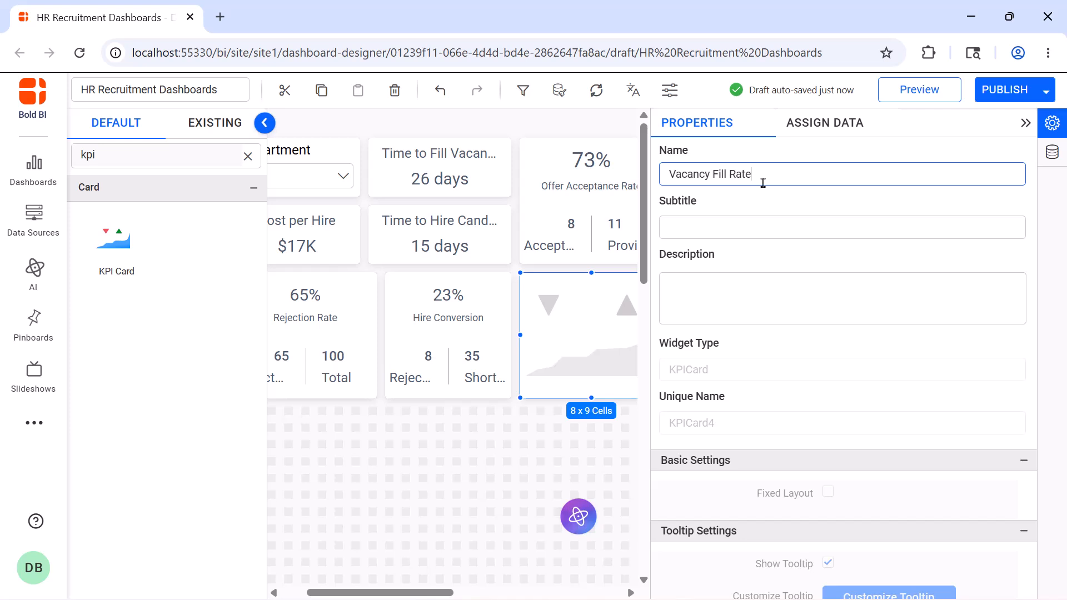
Step: Assign Hired Candidates as the Vacancy Fill Rate card's actual value and Current Vacancy as its target value
click(849, 135)
text(hire)
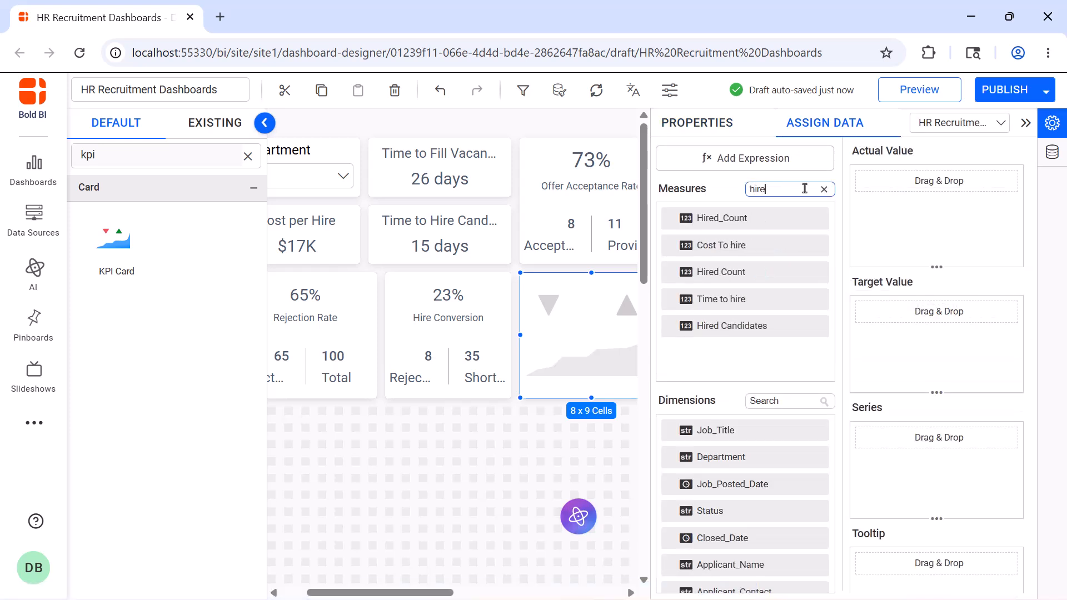
drag(731, 325, 883, 237)
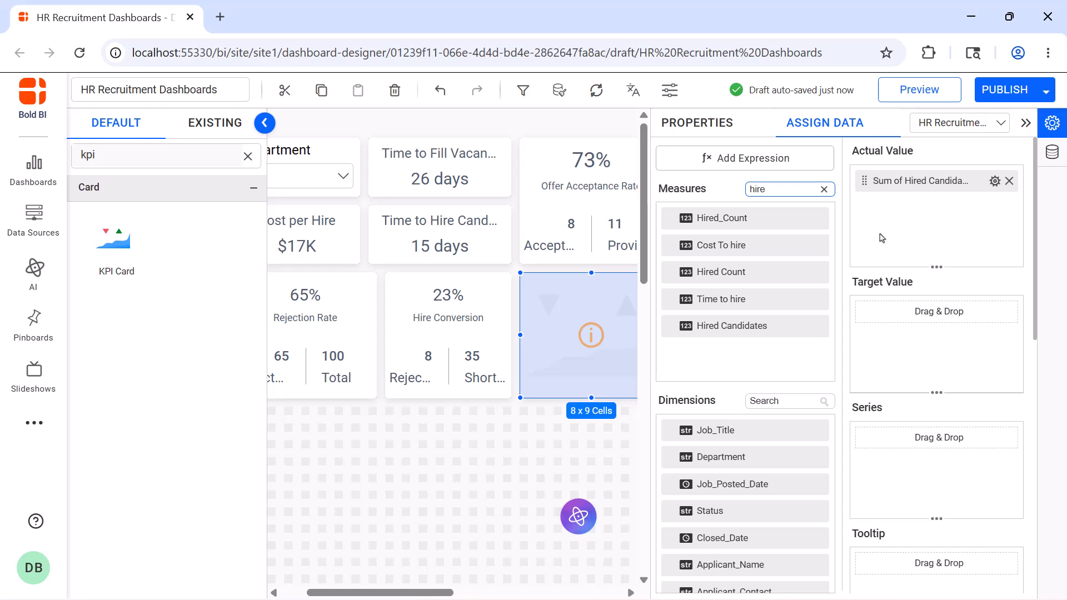
click(824, 189)
text(va)
drag(730, 246, 865, 322)
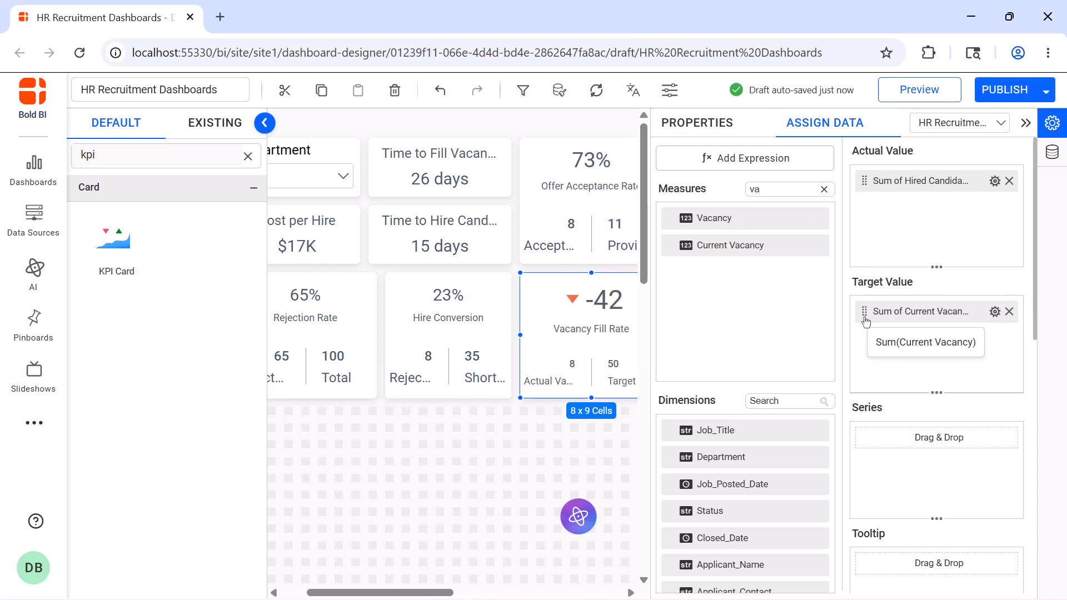
click(716, 136)
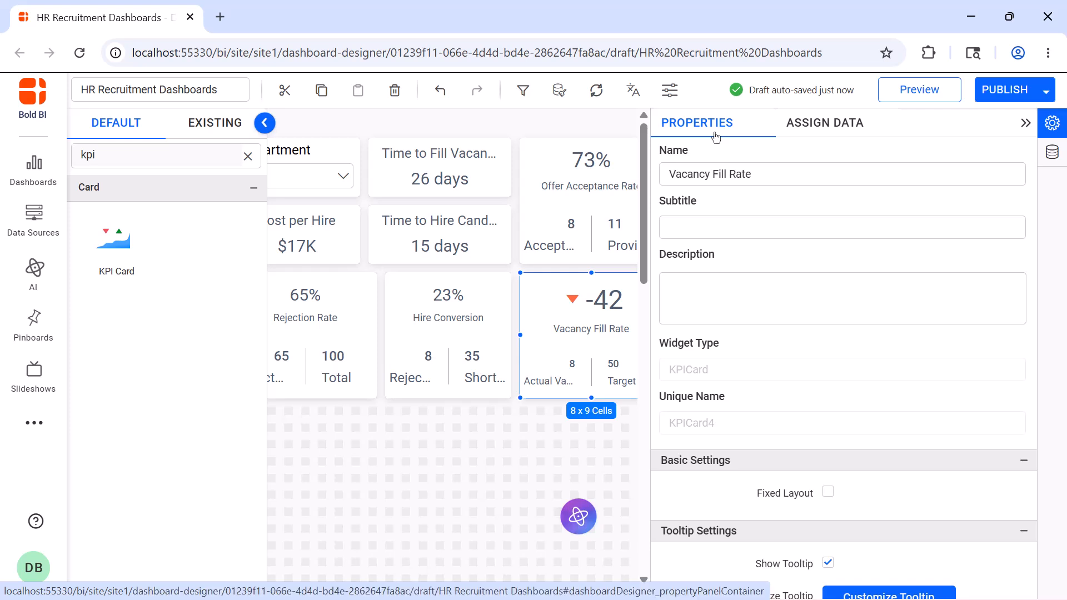
click(1025, 123)
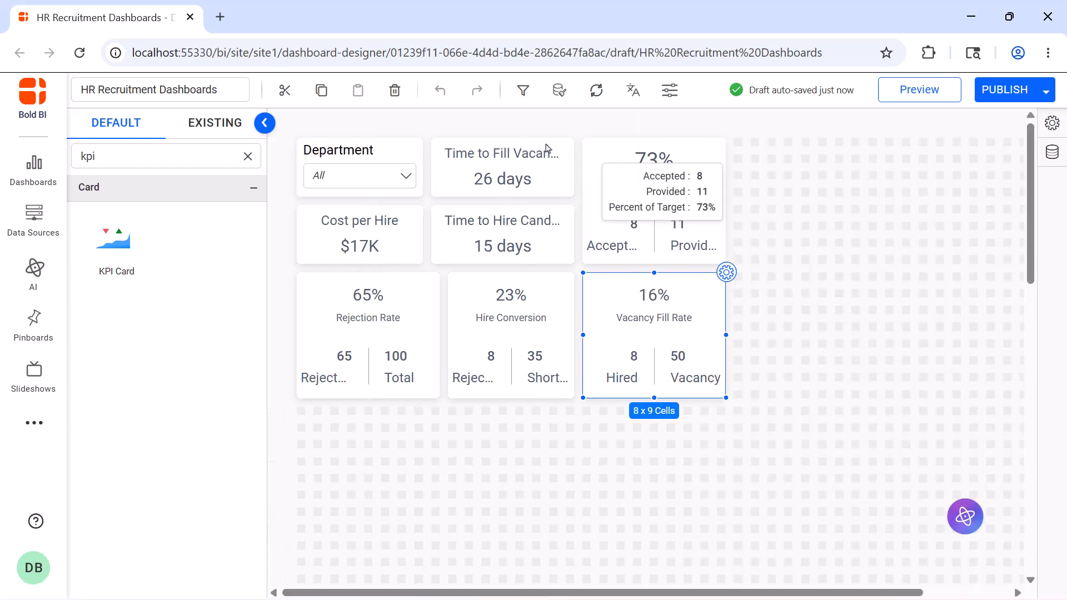
Step: Add a Bar chart beside the Offer Acceptance Rate card, enlarge it to 16 x 22 cells, and name it Recruitment Stage Count
click(248, 156)
drag(143, 293, 744, 149)
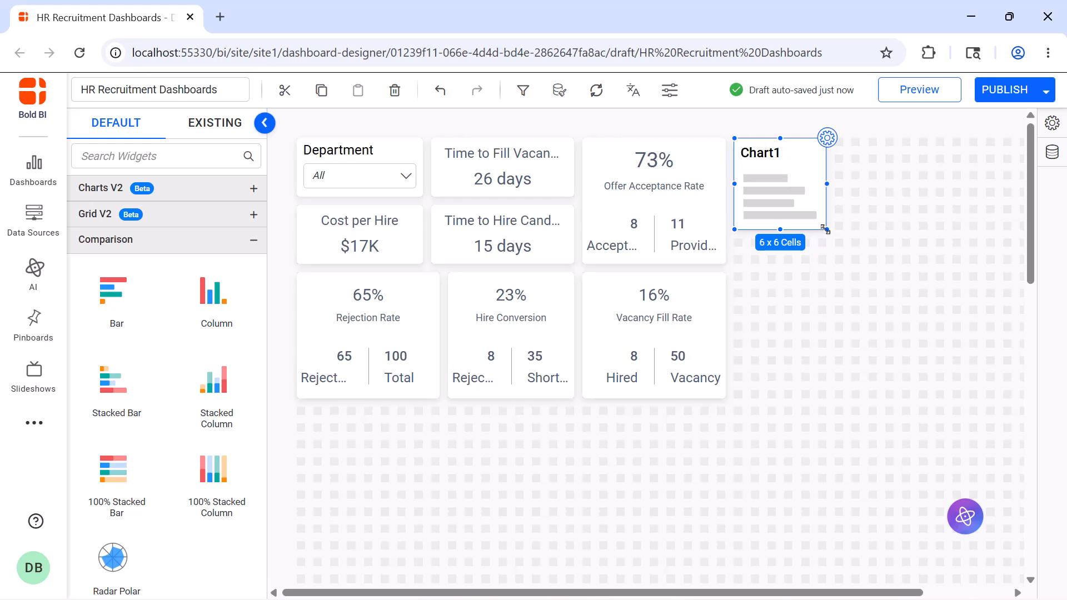
drag(825, 228, 979, 391)
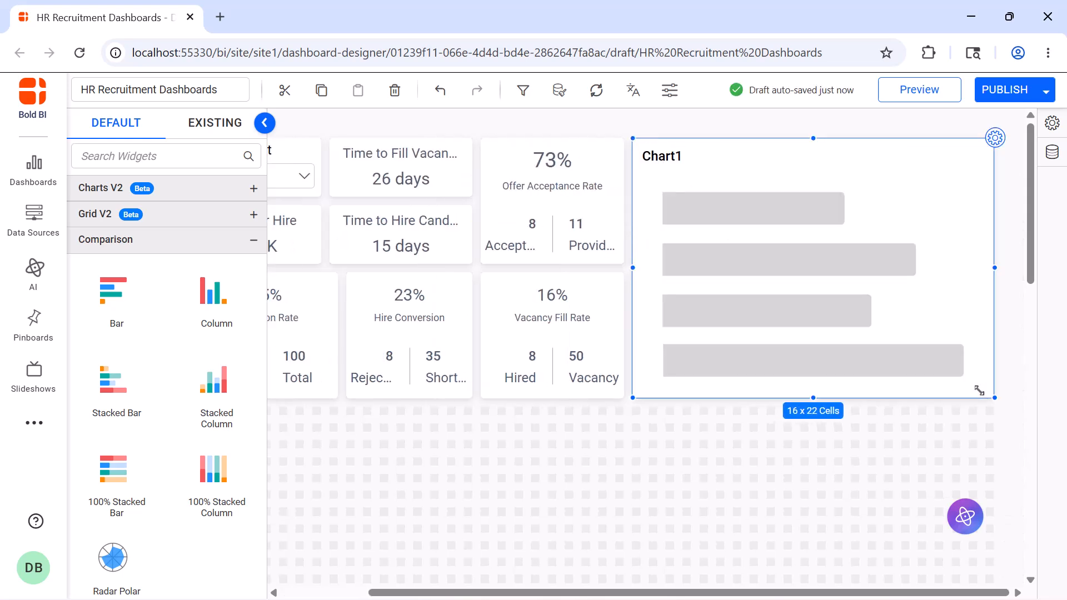
click(994, 137)
click(979, 167)
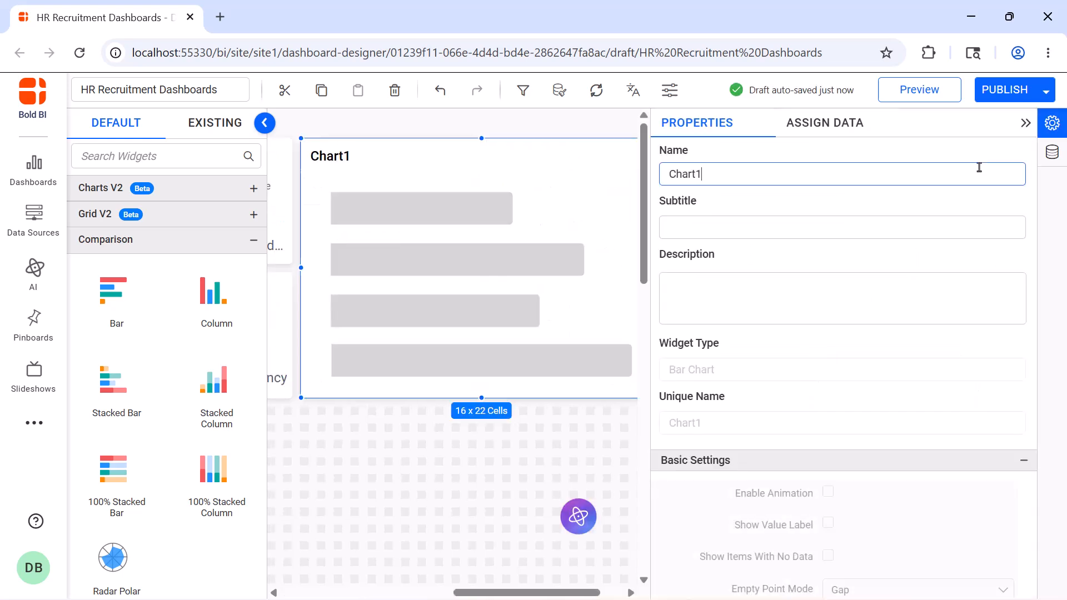
key(ctrl+a)
text(Recruitment Stage Count)
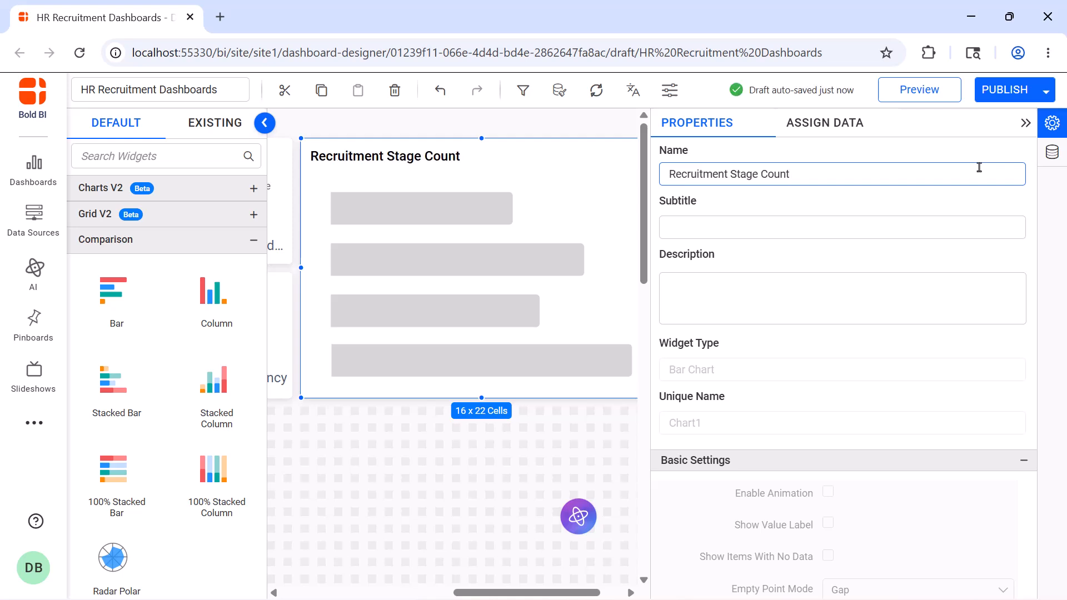
Step: Open the Recruitment Stage Count chart's data assignment and switch its data source to the one beginning with "Application St"
click(858, 128)
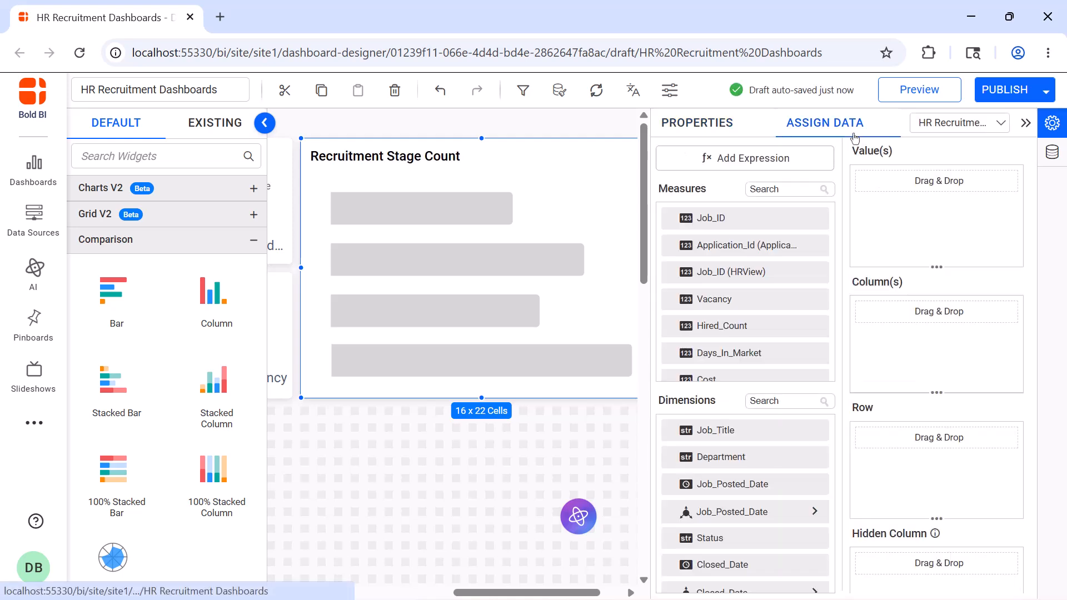
click(973, 136)
click(973, 172)
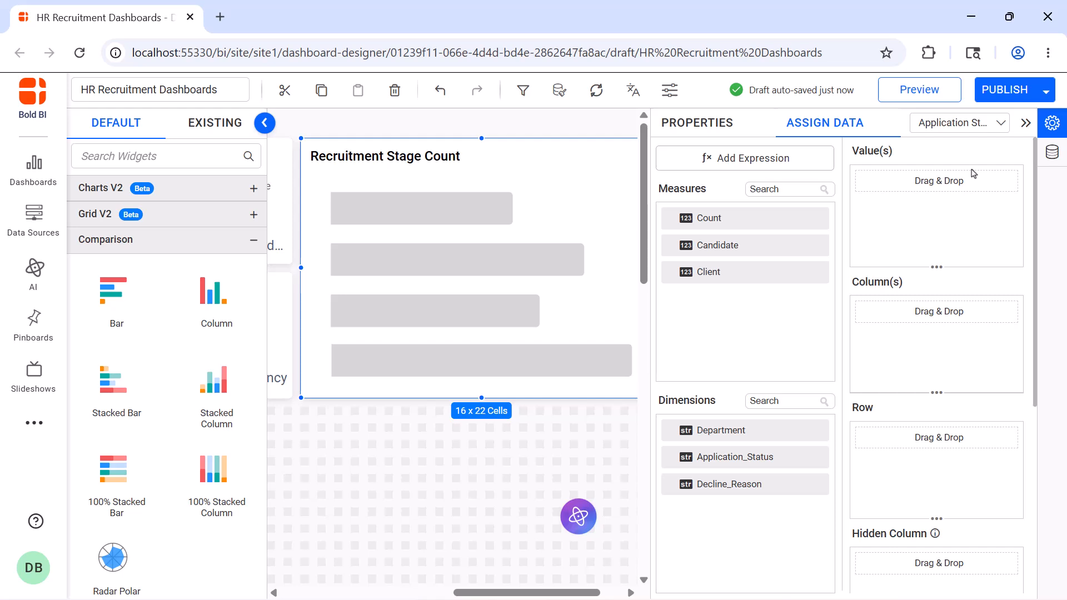
Step: Assign Count as the Recruitment Stage Count chart's value and Application_Status as its column
drag(818, 227, 884, 229)
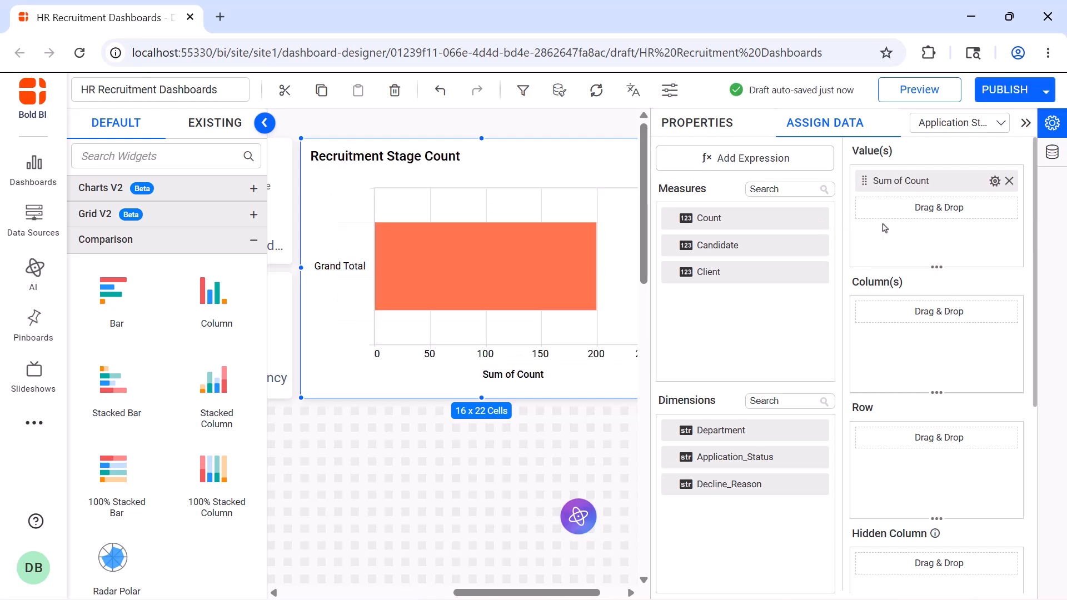
drag(787, 463, 889, 357)
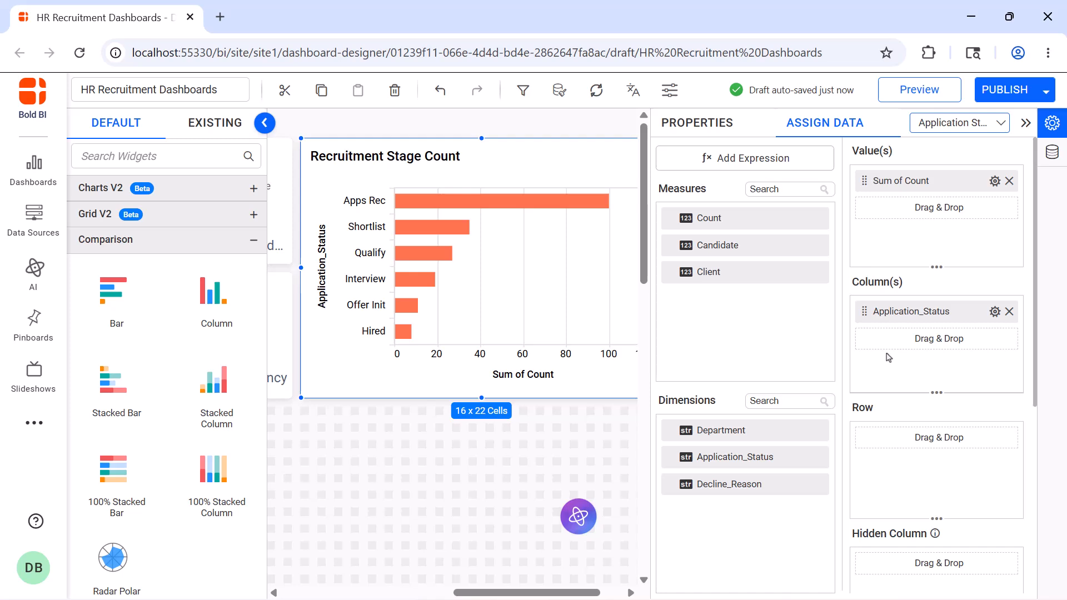
Step: Enable animation and value labels for the Recruitment Stage Count chart
click(697, 123)
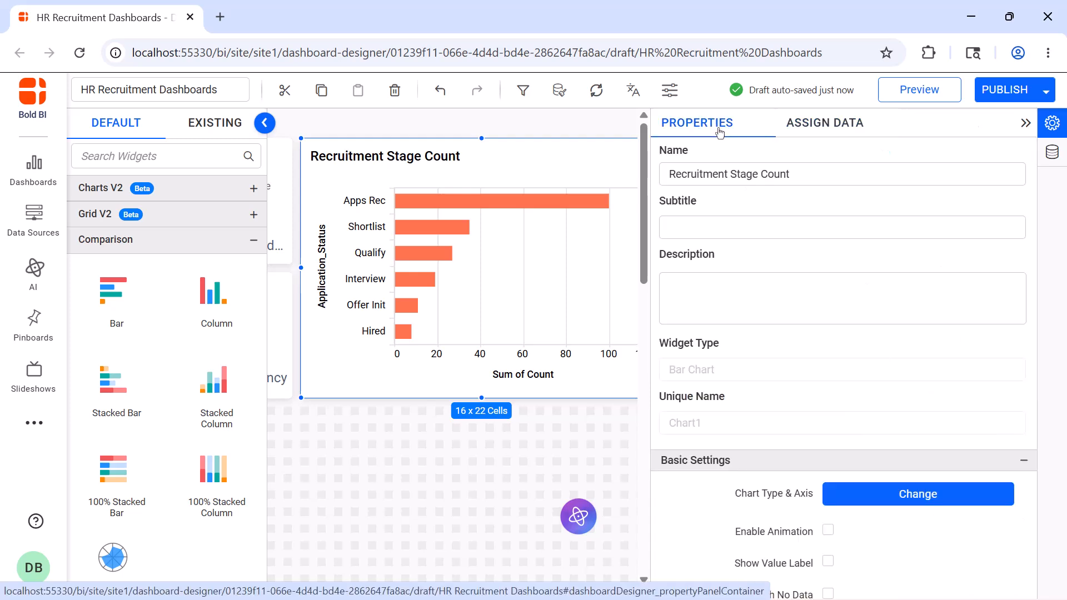
scroll(828, 246, down, 5)
click(828, 244)
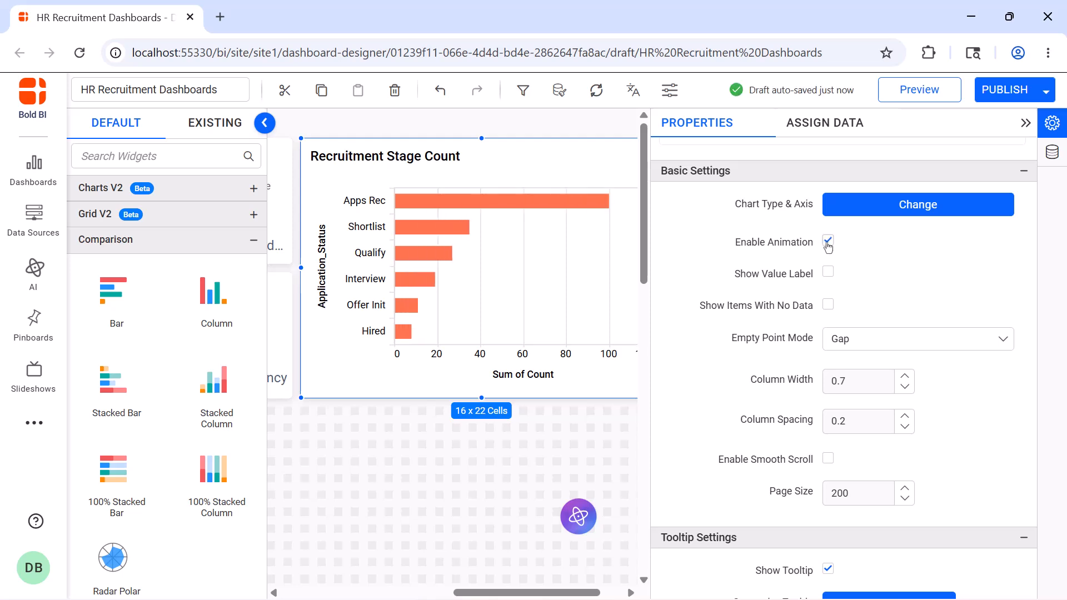
click(828, 274)
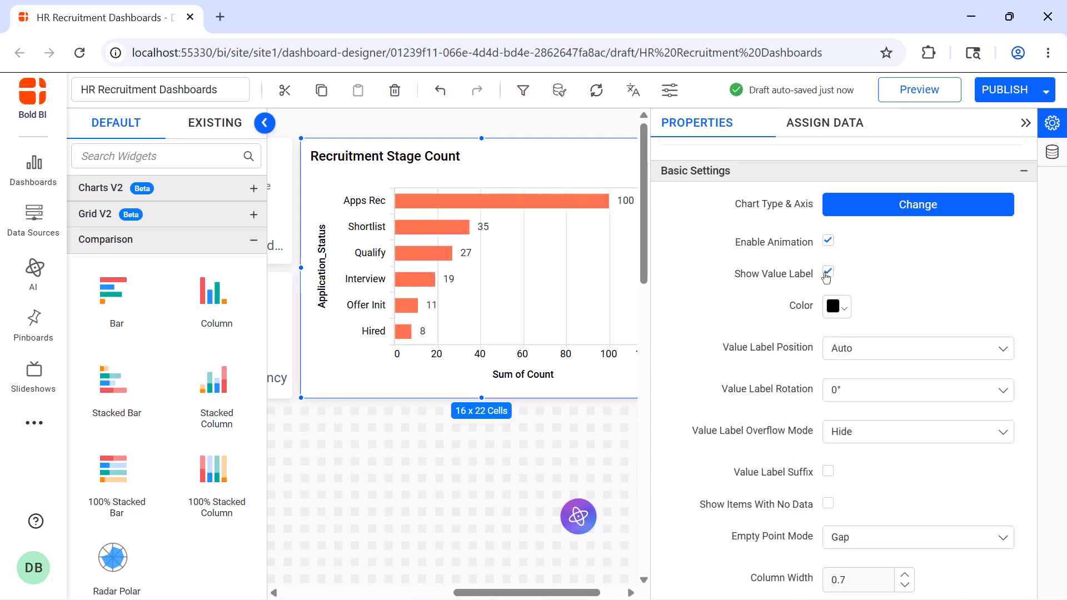
Step: Hide the axis titles of both the category axis and the primary value axis on the Recruitment Stage Count chart
scroll(828, 267, down, 5)
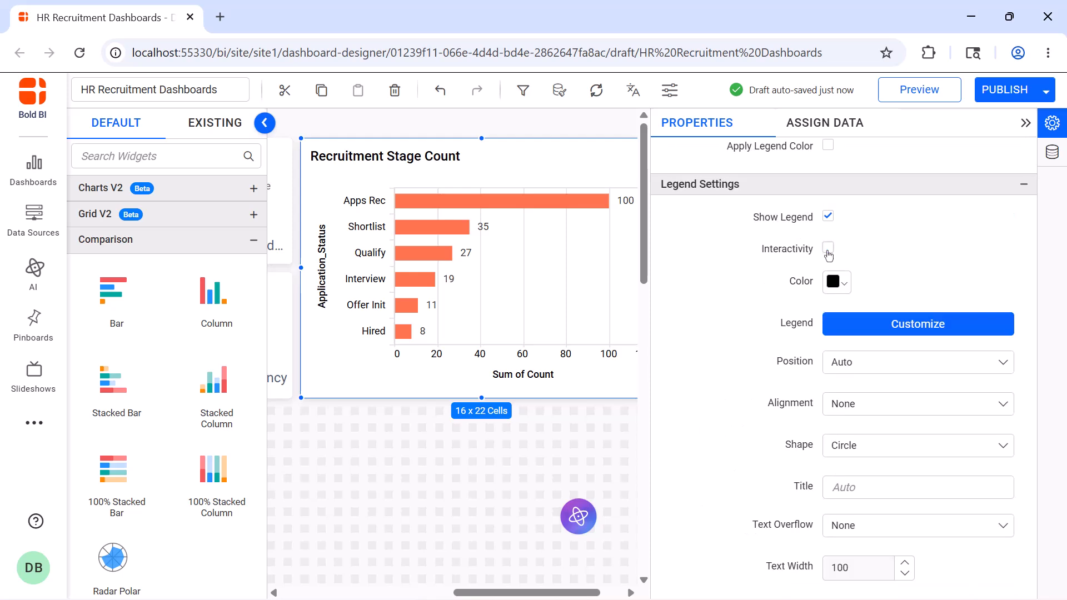
scroll(832, 339, down, 5)
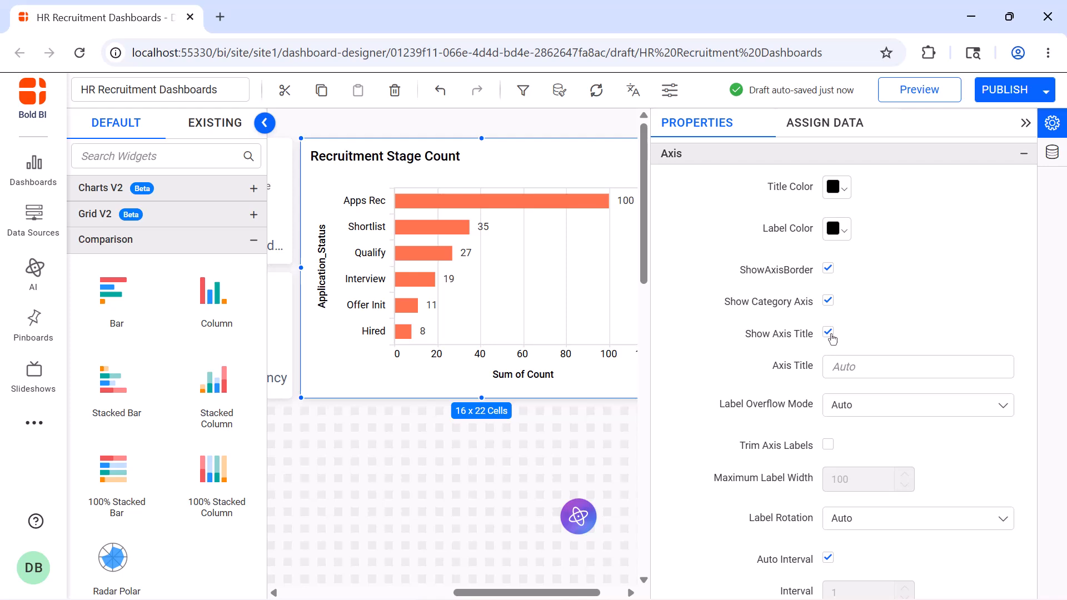
click(829, 333)
scroll(832, 390, down, 4)
click(829, 418)
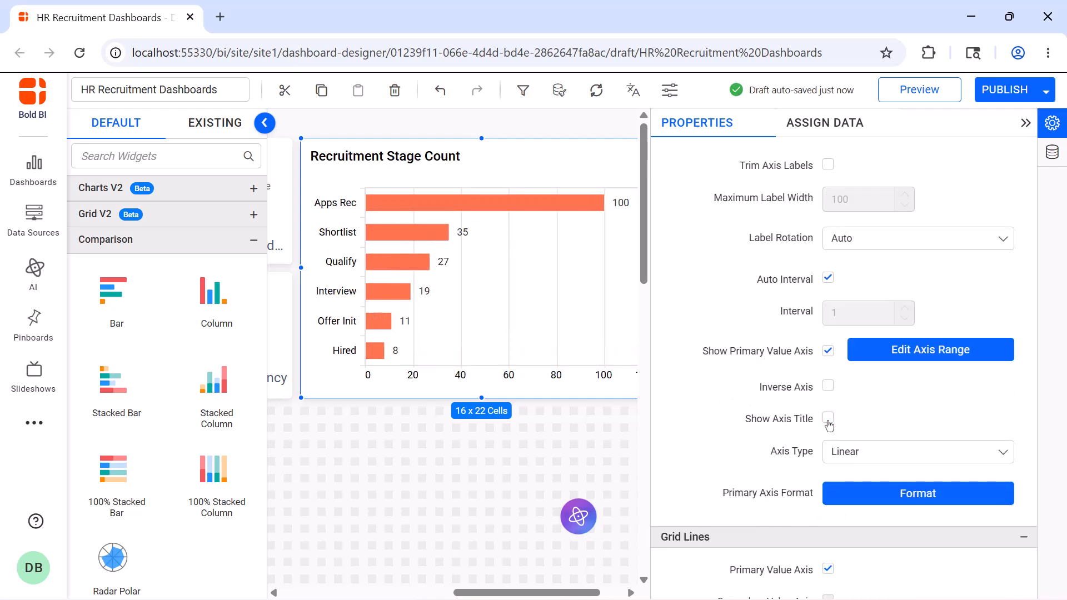
Step: Turn off the automatic title font size for the Recruitment Stage Count chart and set its title size to 16
scroll(832, 276, down, 8)
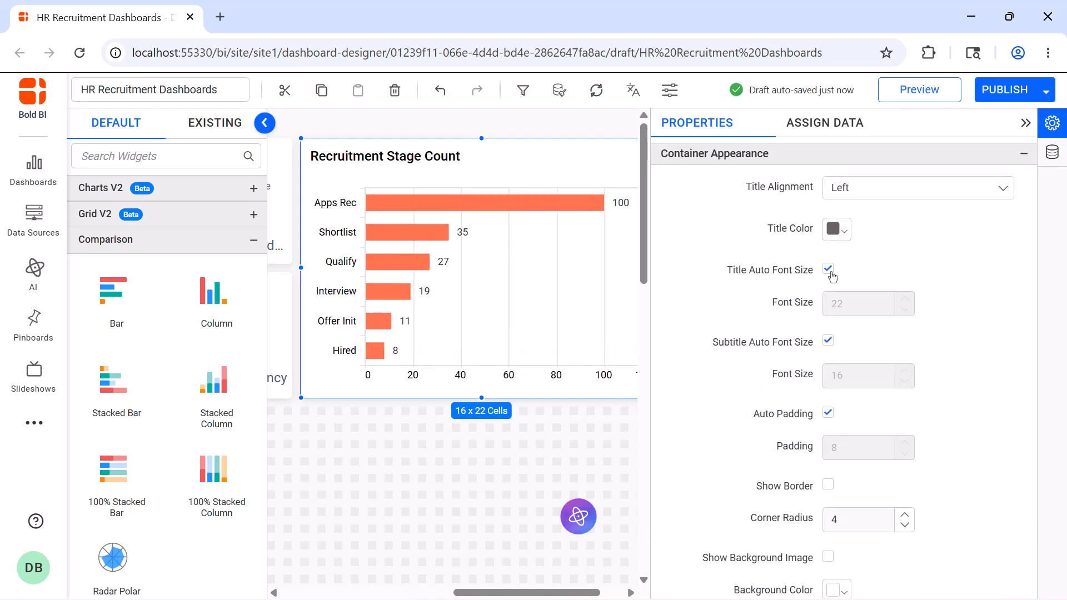
click(828, 269)
double_click(836, 304)
text(16)
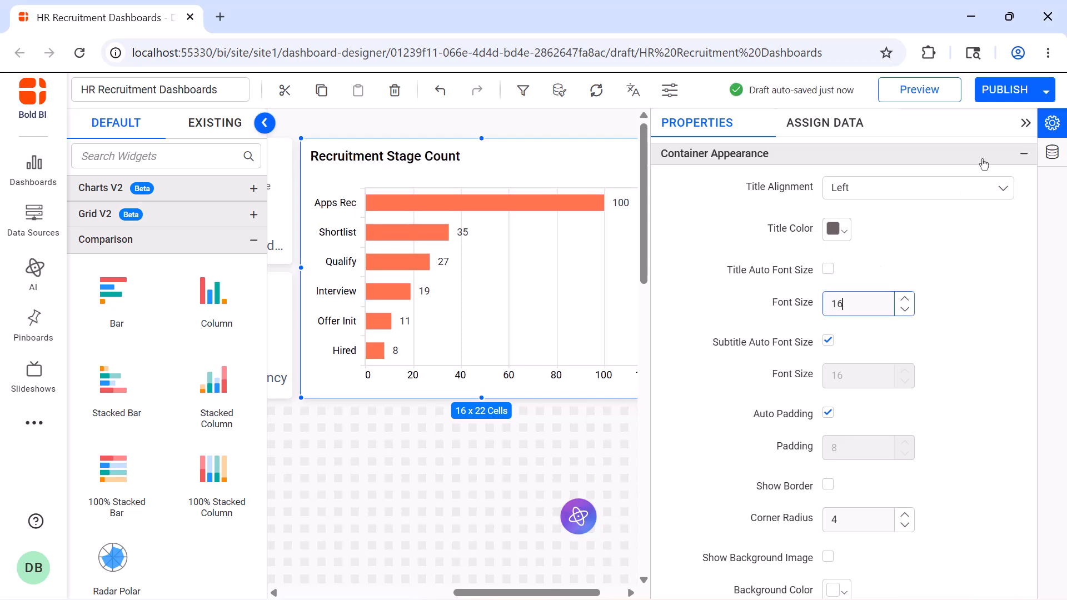
click(1025, 125)
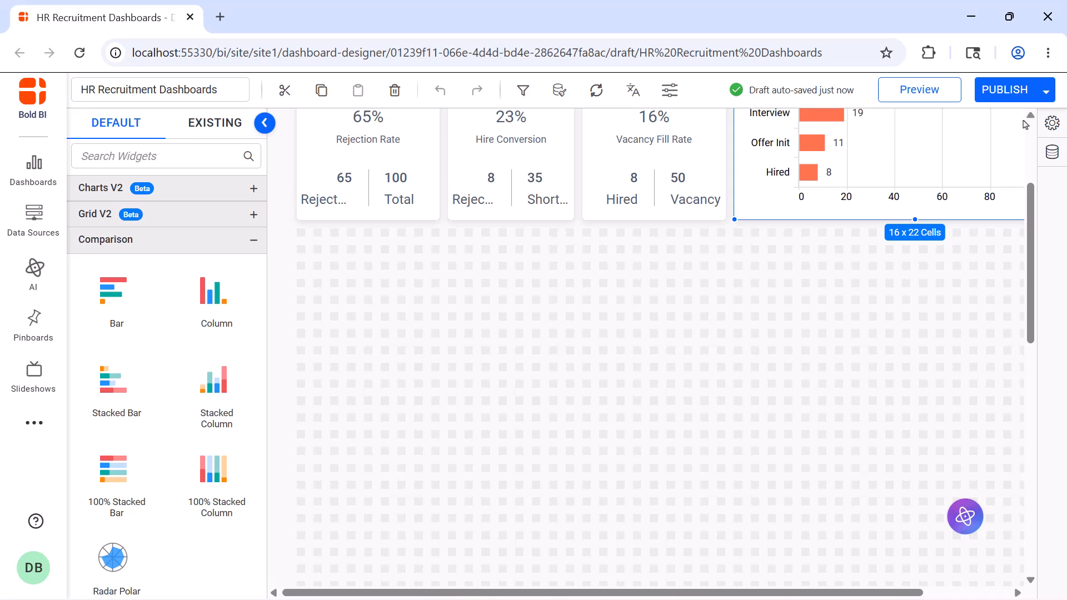
Step: Add a Bar chart below the KPI cards, enlarge it to 18 x 26 cells, and name it Open Positions by Department
click(141, 317)
drag(387, 323, 721, 509)
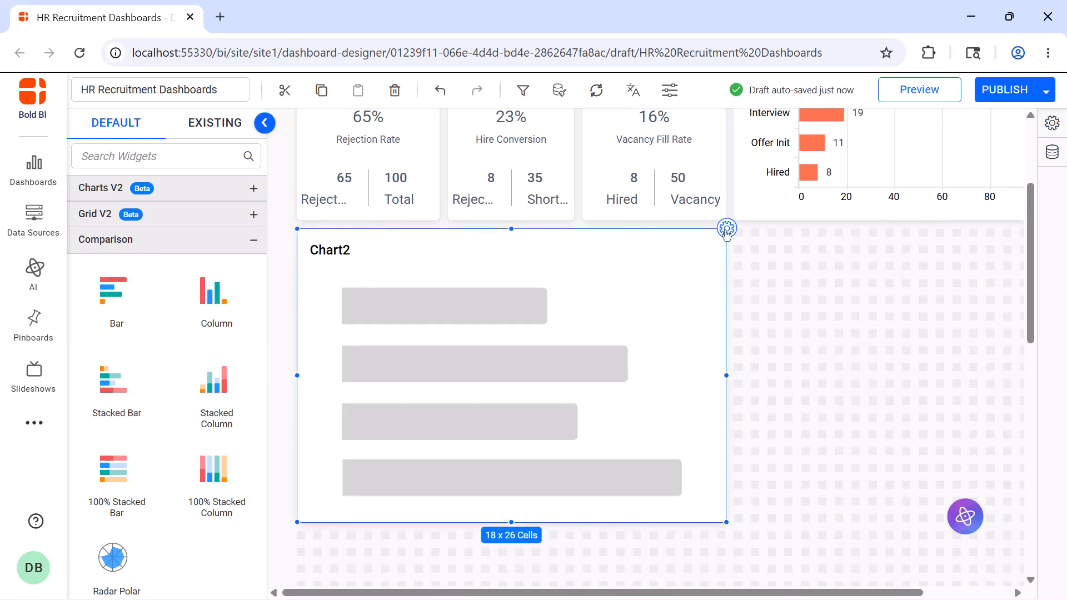
click(727, 228)
click(754, 178)
key(ctrl+a)
text(Open Positions by Department)
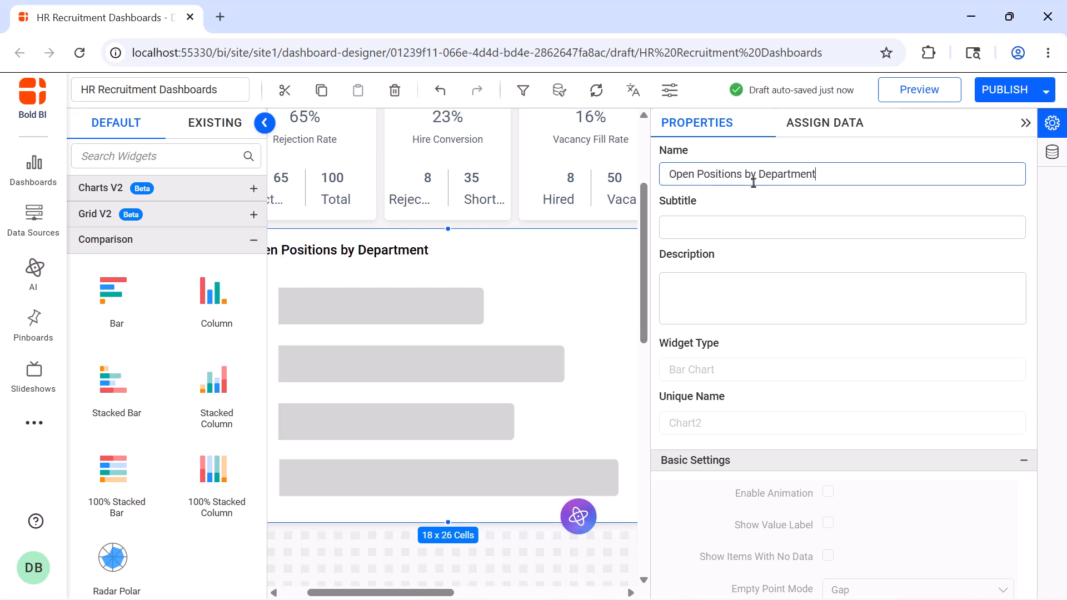
Step: Assign Current Vacancy as the Open Positions by Department chart's value and Department as its column
click(825, 122)
click(783, 188)
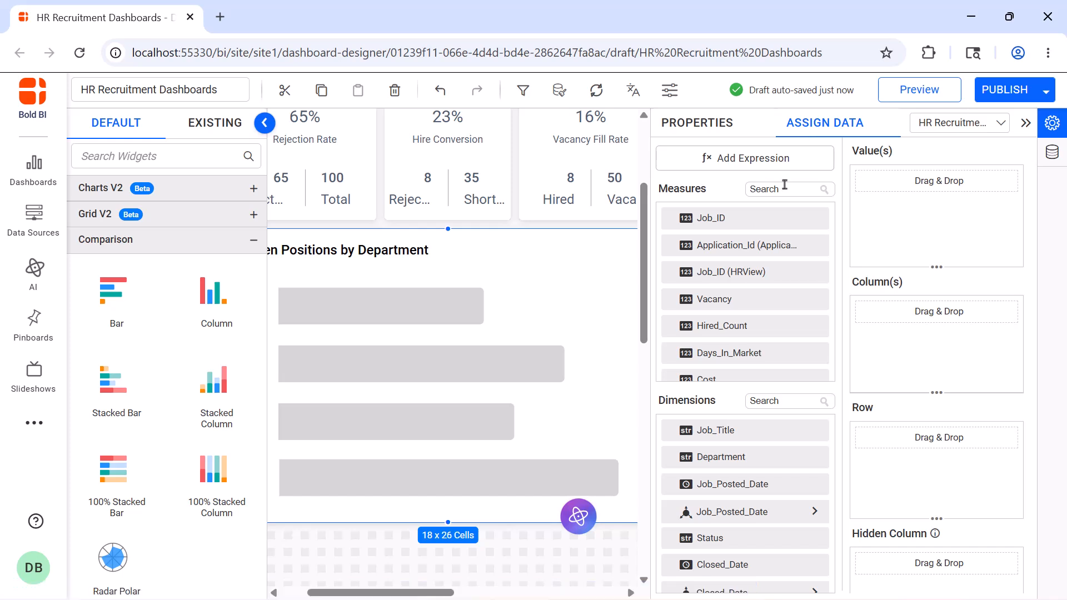
text(vaca)
drag(730, 245, 861, 235)
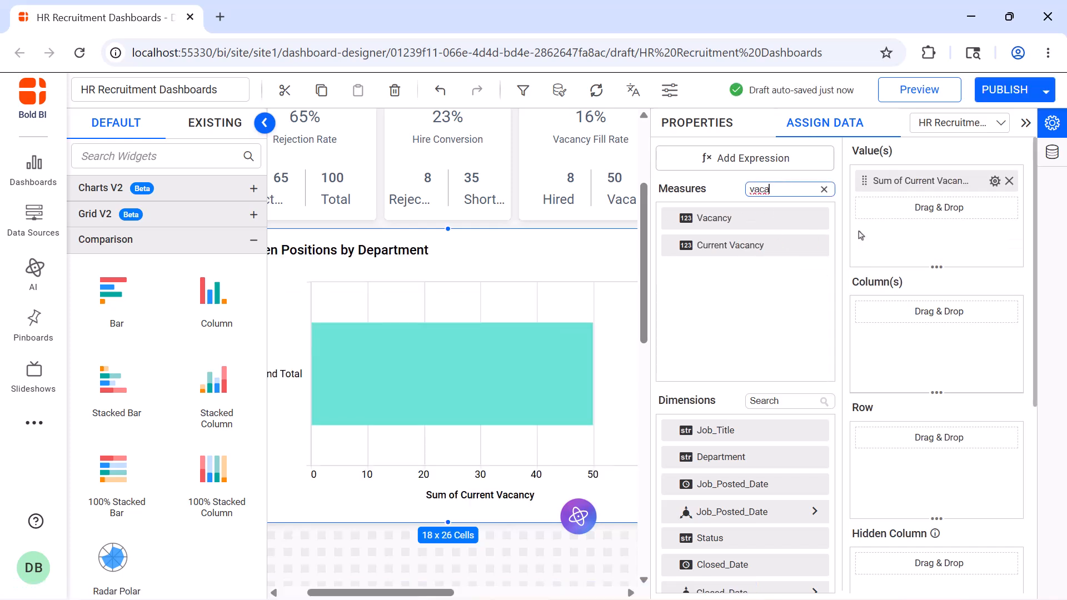
drag(739, 456, 879, 352)
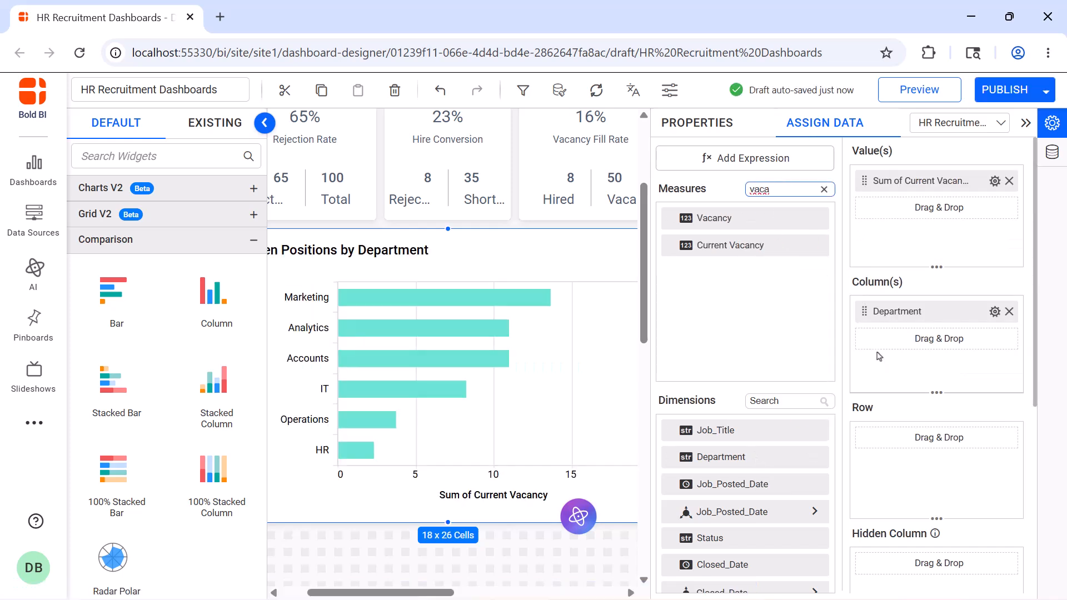
click(691, 137)
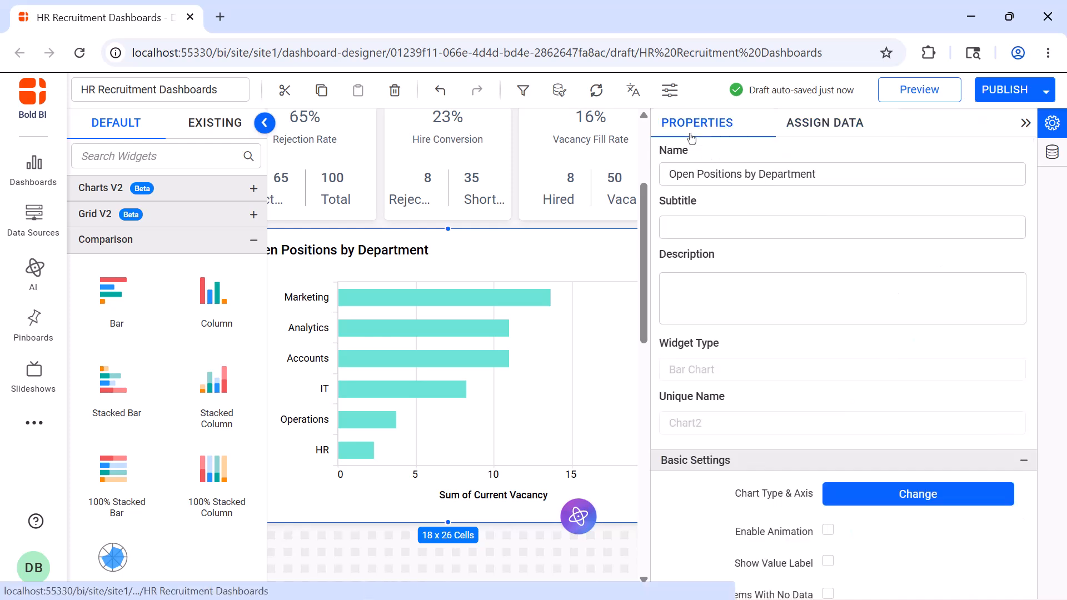
click(1025, 123)
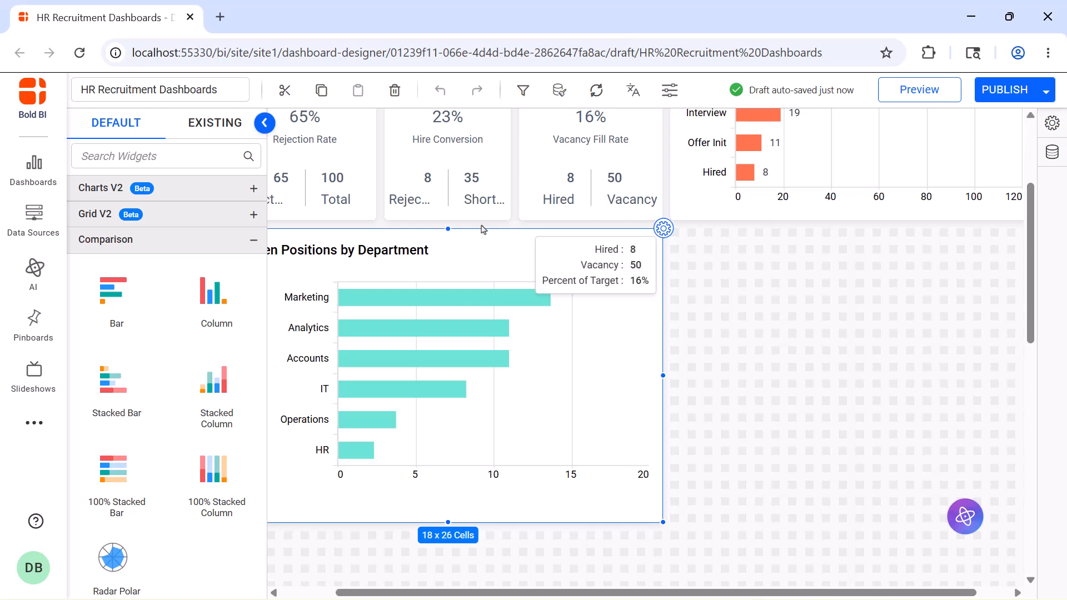
Step: Add a Bar chart beside the Open Positions chart, enlarge it to 18 x 22 cells, and name it Client Declines by Reason
drag(213, 291, 692, 242)
drag(763, 321, 994, 524)
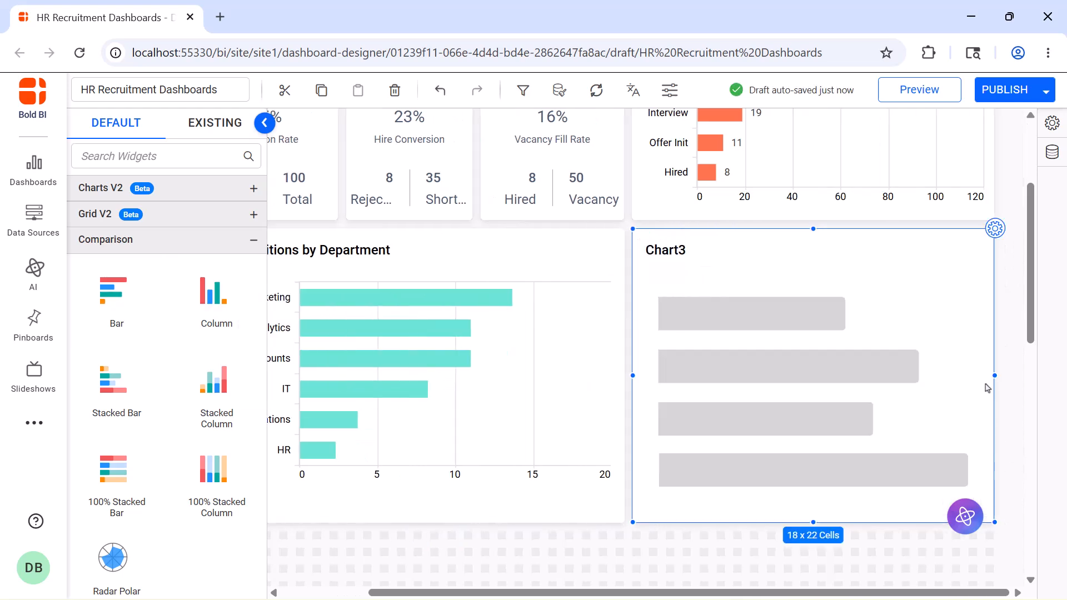
click(995, 228)
click(951, 168)
key(ctrl+a)
key(BackSpace)
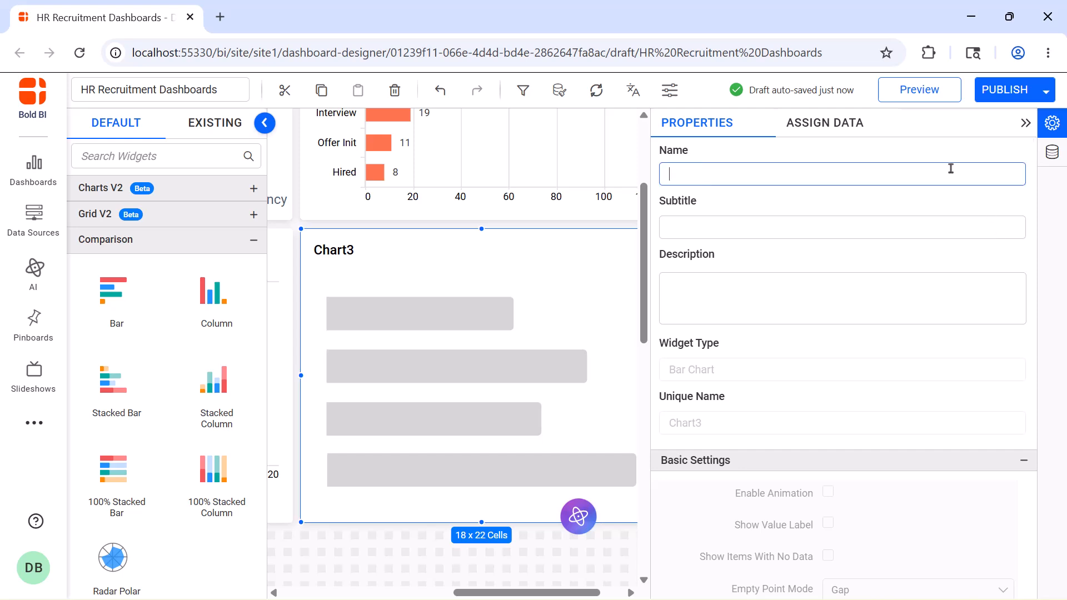
text(Client Declines by Reason)
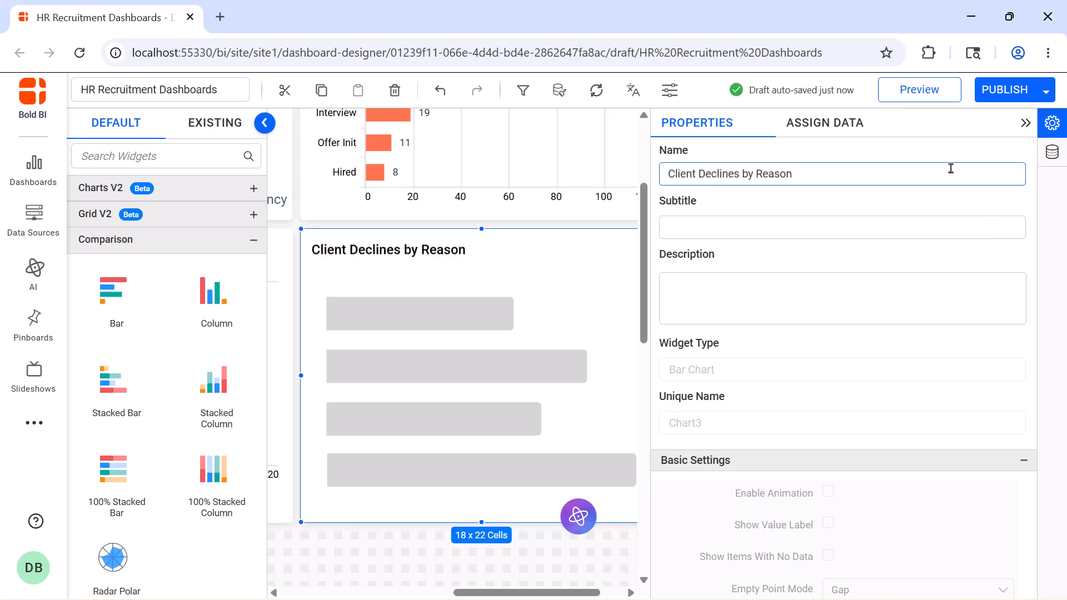
Step: Open the Client Declines by Reason chart's data assignment and switch its data source to the one beginning with "Application St"
click(835, 133)
click(958, 125)
click(967, 171)
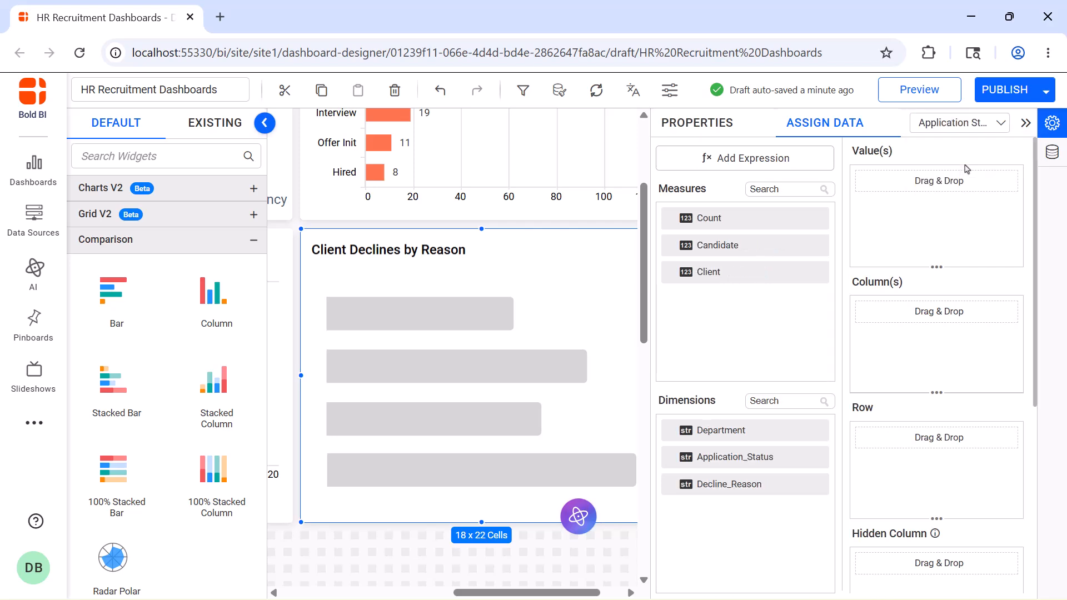
Step: Create and save an expression named Client Decline Percentage with the formula ([Client]/93)*100
click(744, 159)
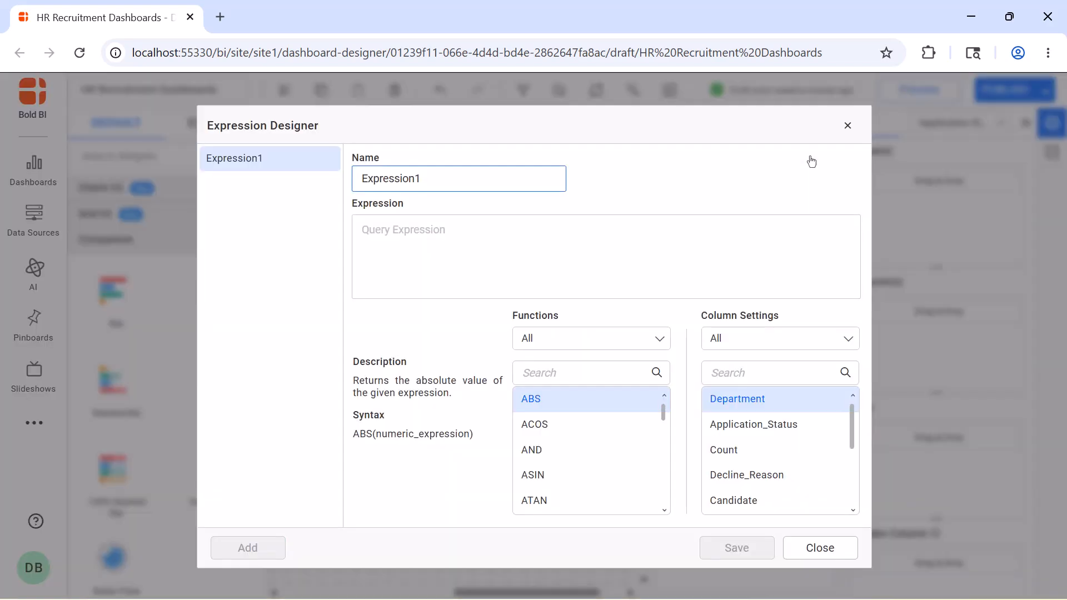
key(ctrl+a)
key(BackSpace)
text(Client Decline Percentage)
click(783, 226)
text(([Client]/93)*100)
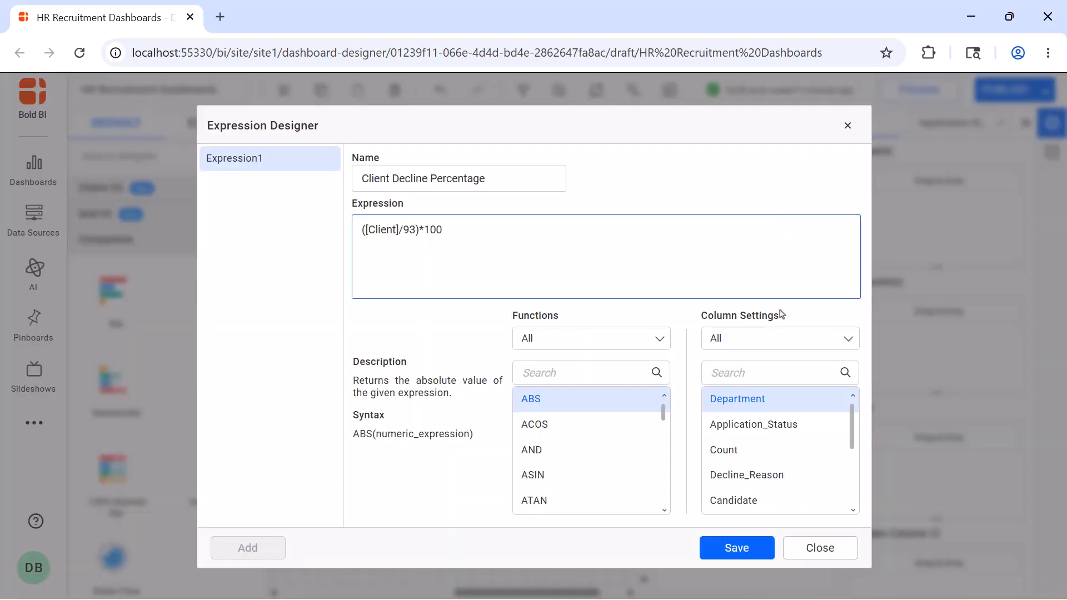
click(764, 547)
Step: Add and save a Client Decline Reason expression grouping [Decline_Reason] by ILIKE patterns such as '%Technical%' and '%Culture%', with 'Others' as the fallback
click(274, 548)
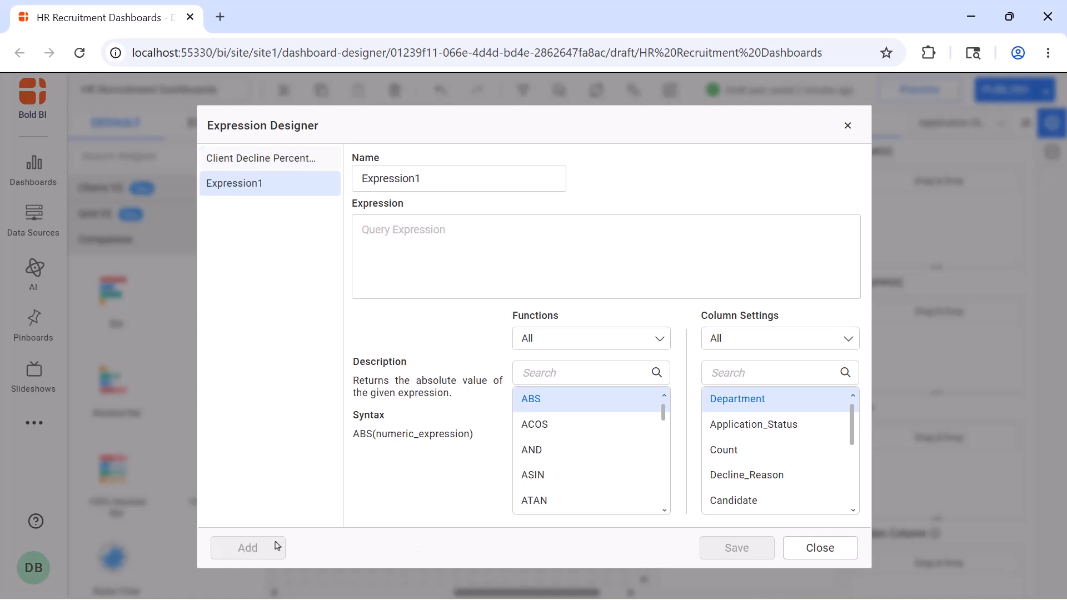
click(431, 187)
key(ctrl+a)
text(Client Decline Reason)
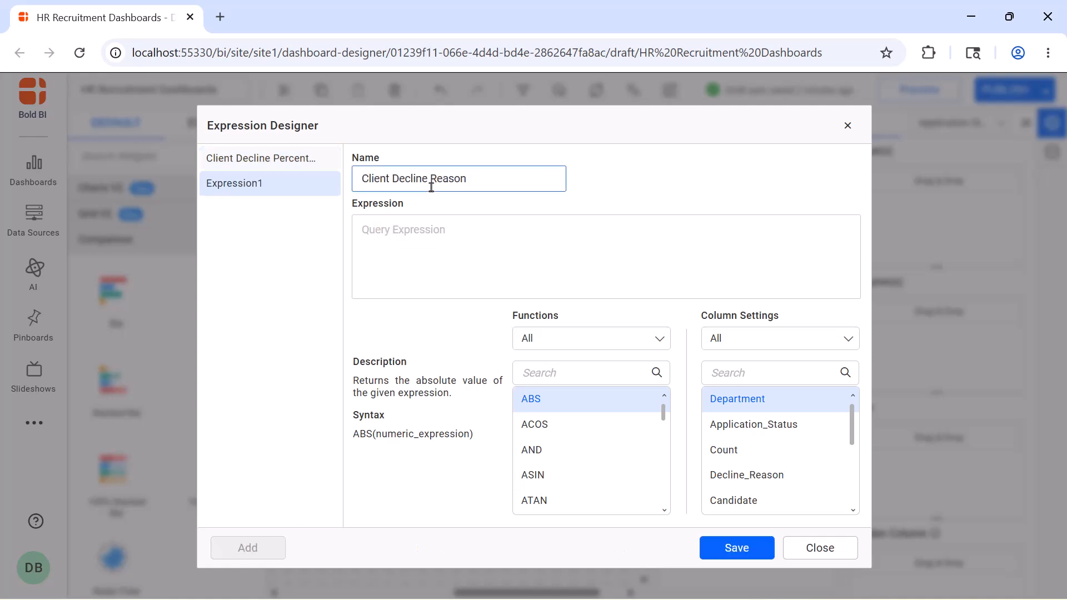
click(434, 219)
key(ctrl+v)
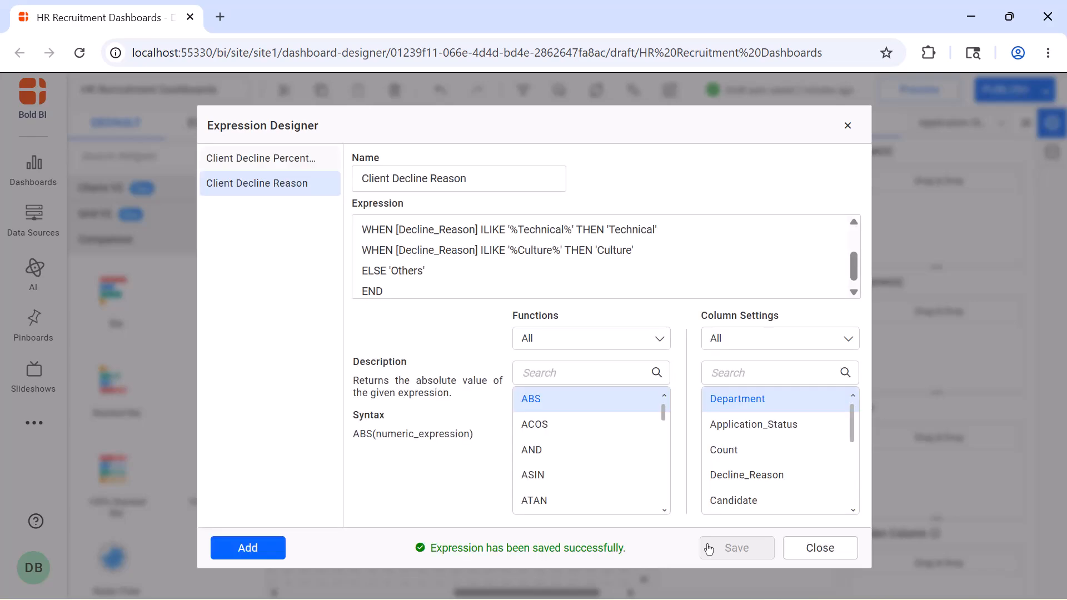
click(847, 126)
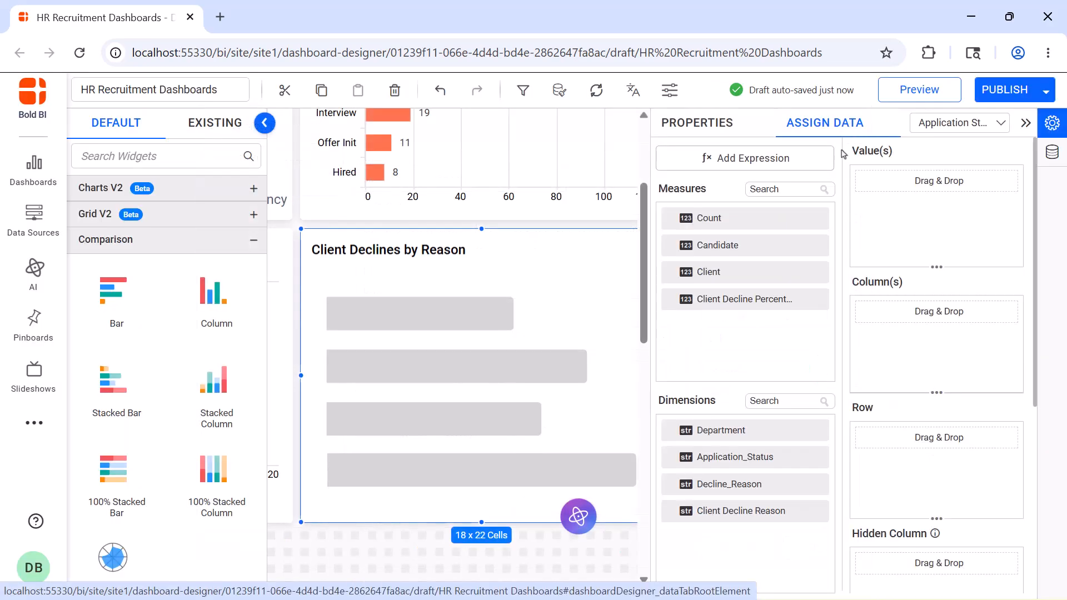
Step: Assign Client Decline Percentage as the Client Declines by Reason chart's value and Client Decline Reason as its column
drag(777, 304, 877, 239)
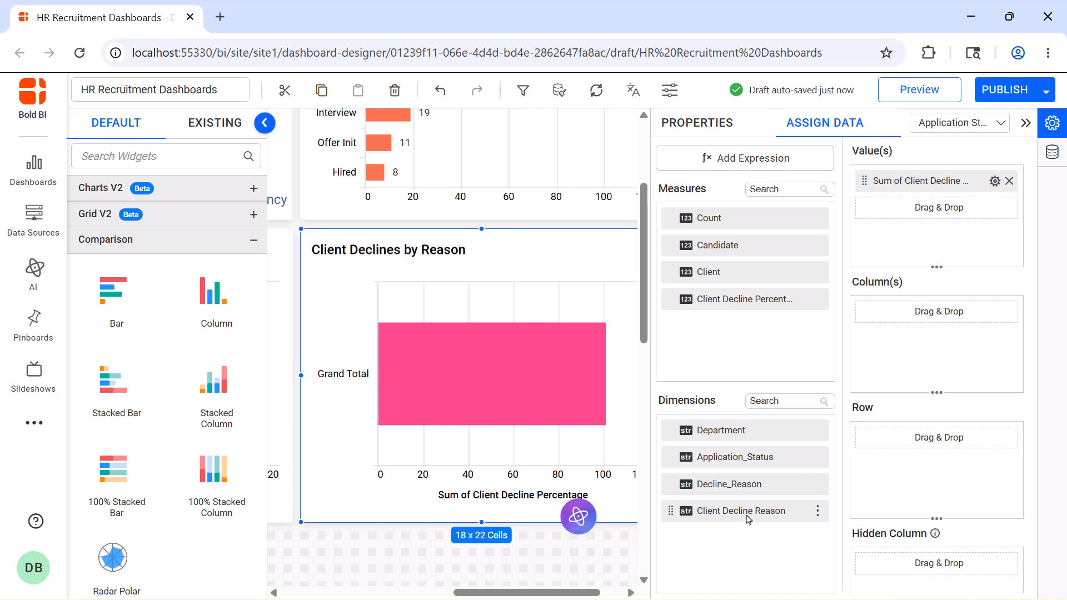
drag(745, 515, 872, 367)
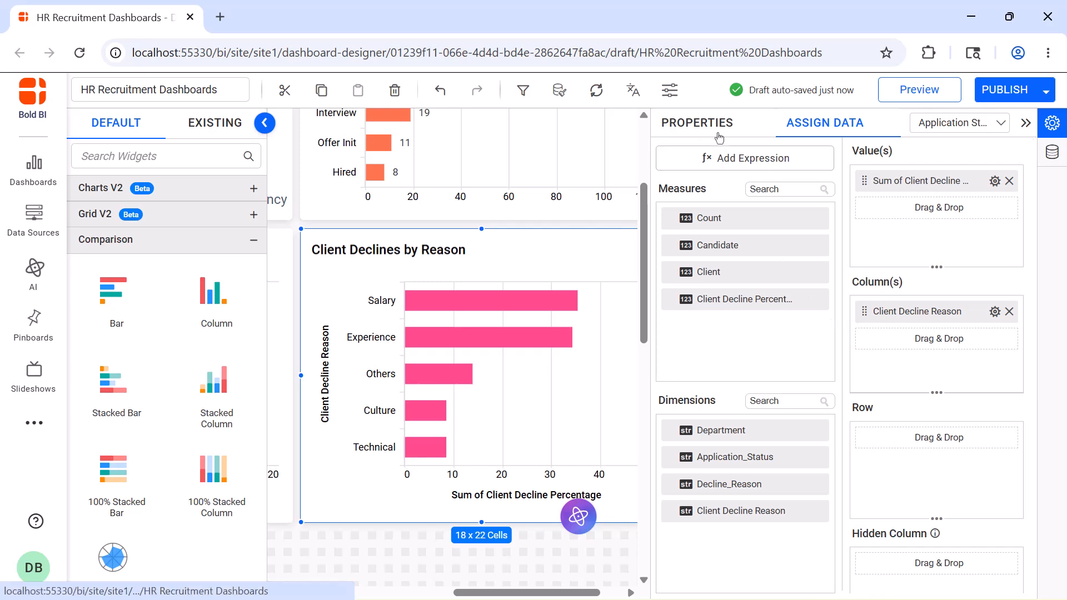
click(718, 135)
click(1025, 123)
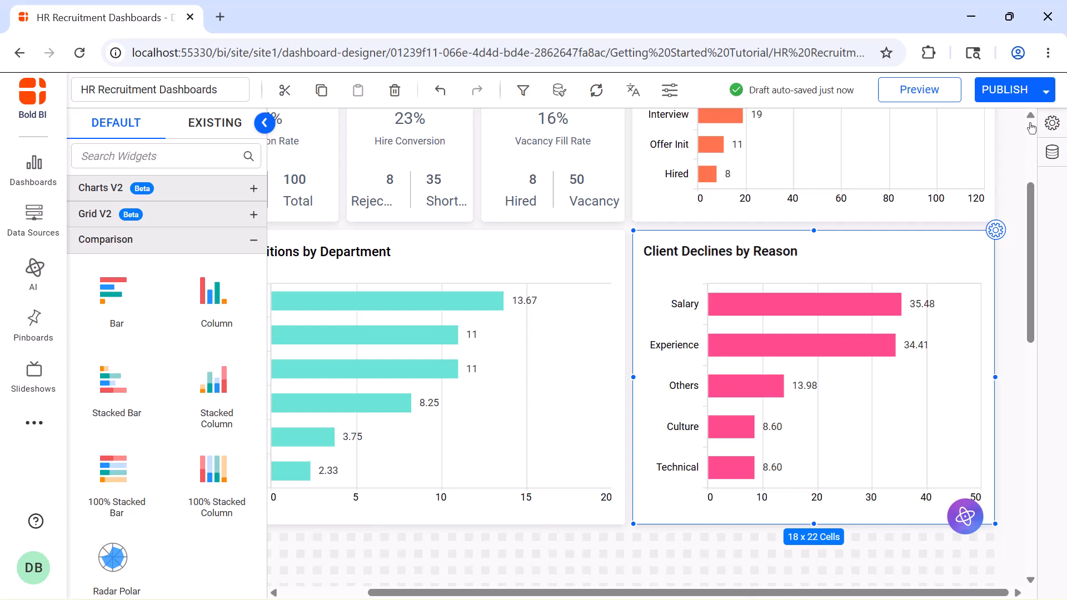
Step: Preview the dashboard, filter it to the Accounts department, and return to the designer
click(948, 97)
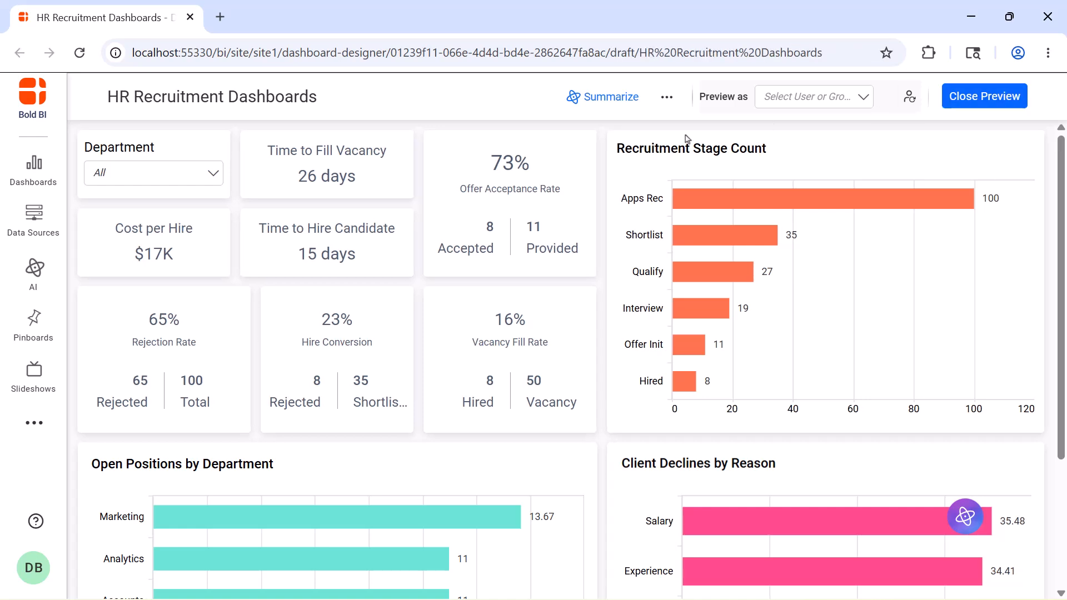
click(213, 181)
click(208, 239)
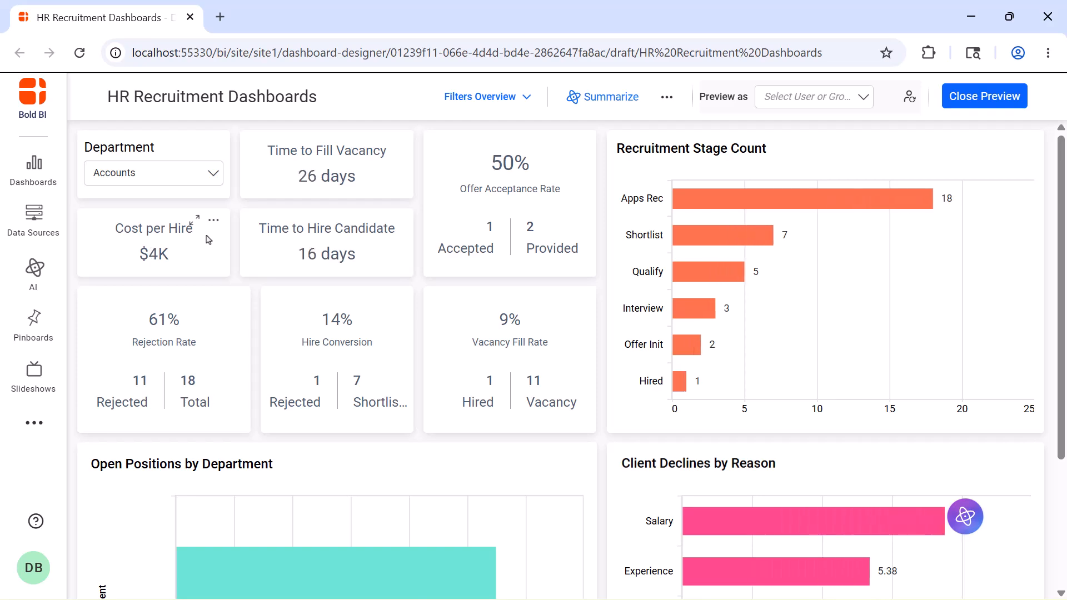
click(984, 96)
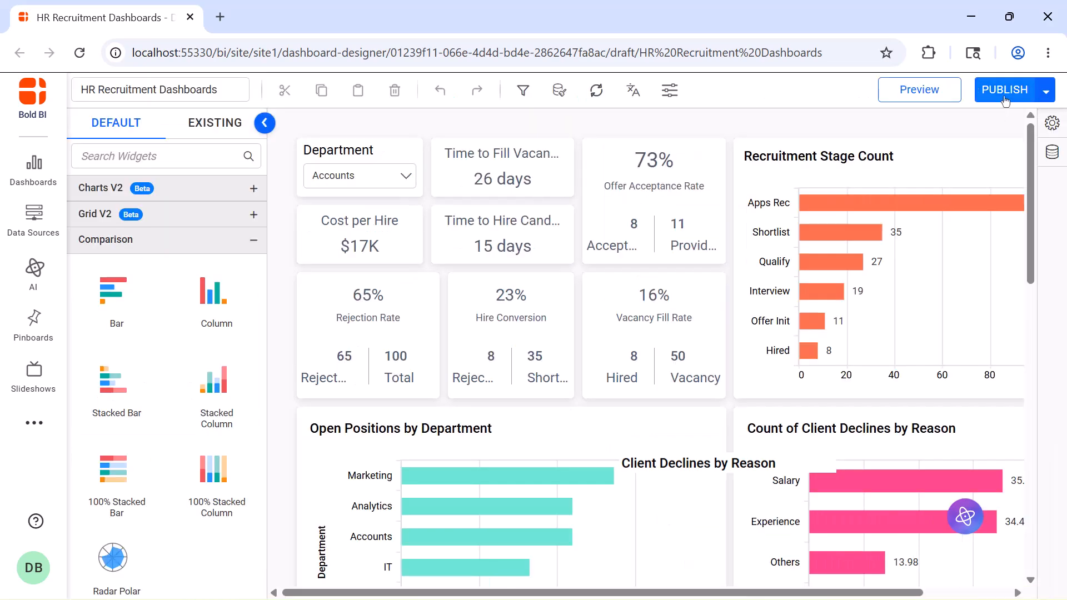
Step: Publish the HR Recruitment Dashboards dashboard
click(1004, 96)
click(734, 542)
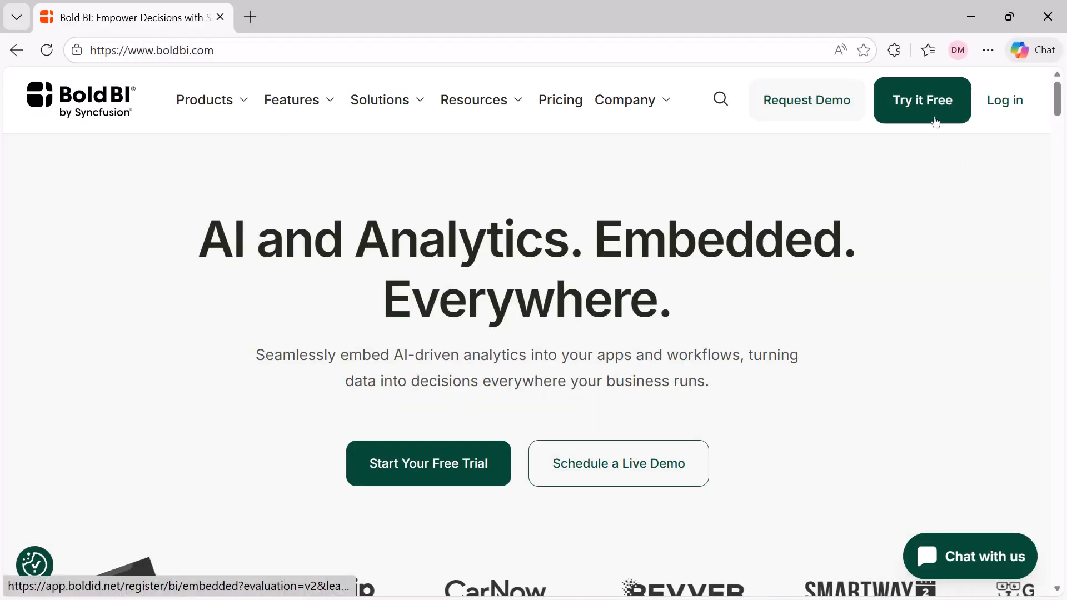
Step: On the Bold BI website, view the free trial sign-up and the demo request page
click(936, 121)
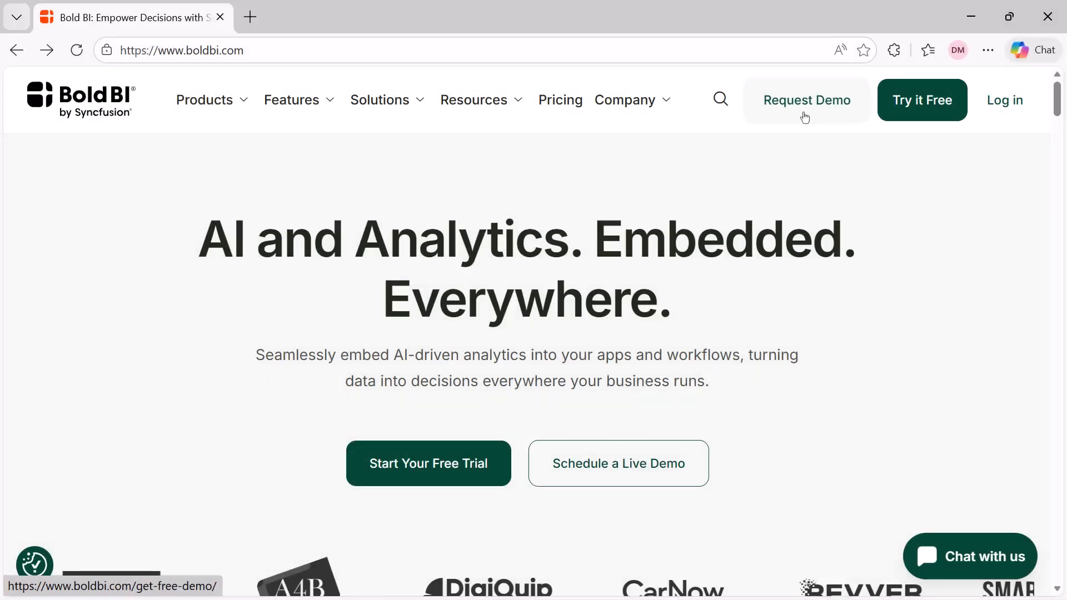
click(802, 114)
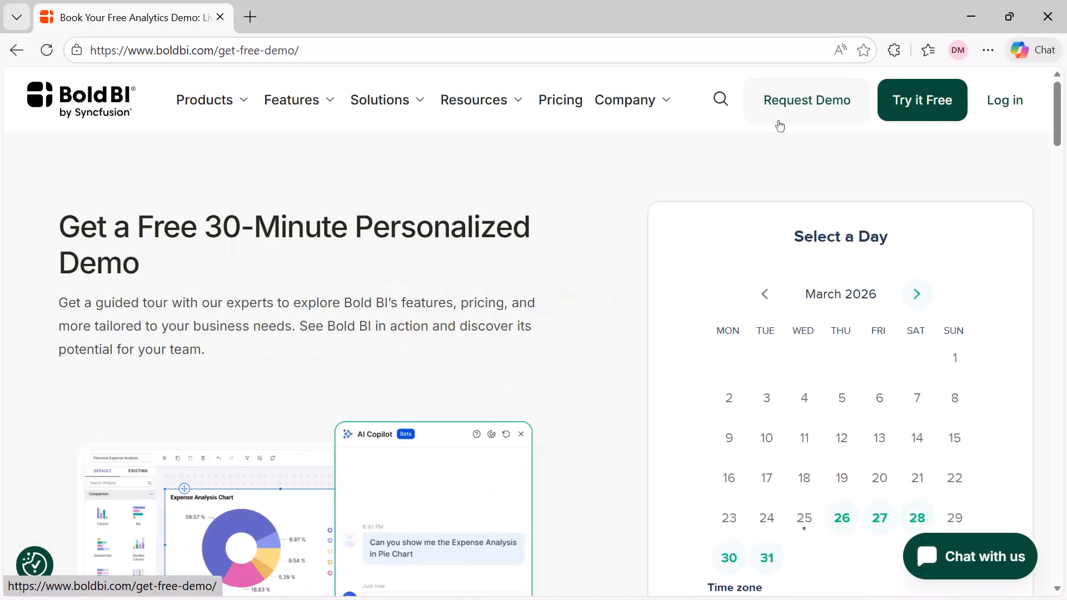